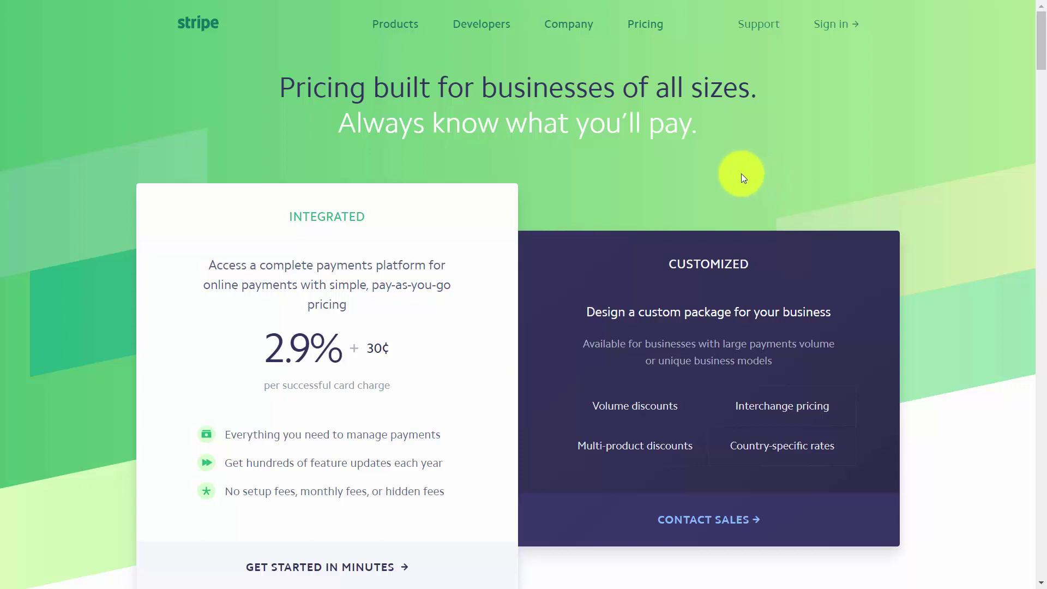
# Step: Scroll down the Stripe pricing page to the Integrated plan's 2.9% + 30¢ fee details
pyautogui.scroll(-3, 742, 174)
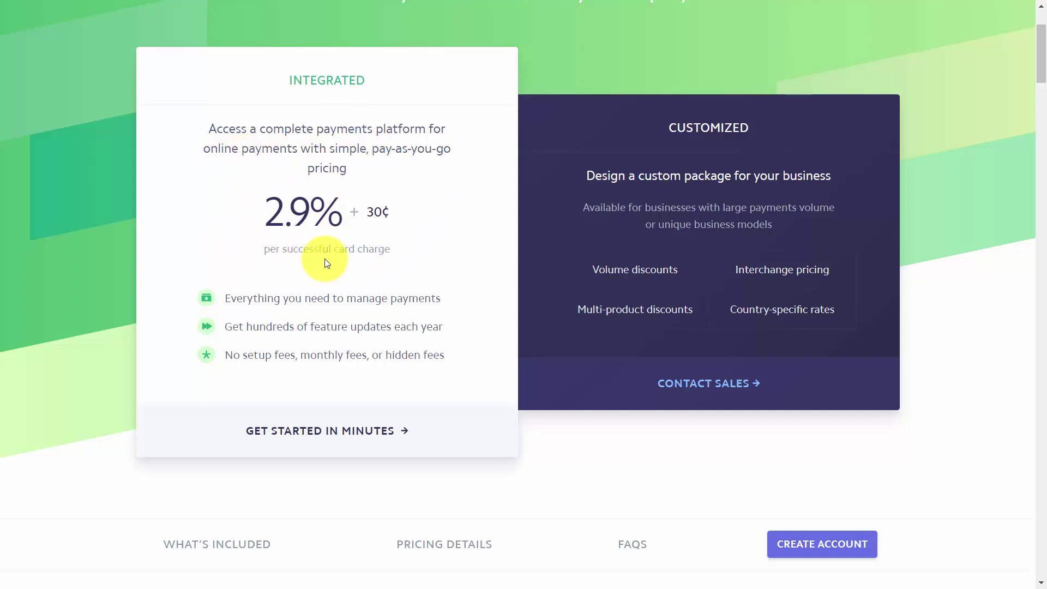
pyautogui.scroll(-20, 327, 264)
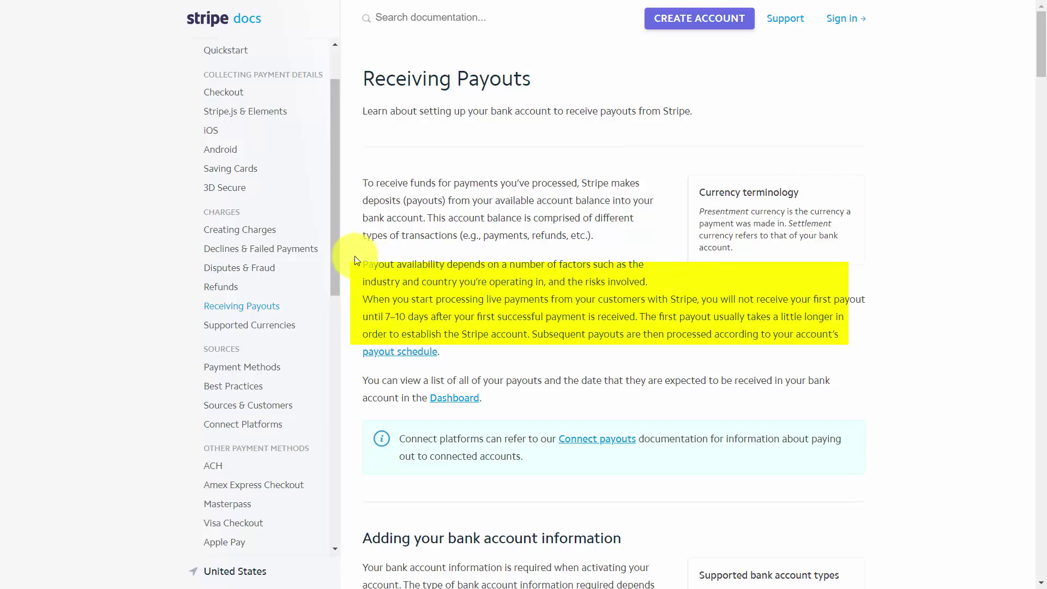
# Step: Scroll down through the Receiving Payouts doc's bank account details
pyautogui.scroll(-9, 530, 203)
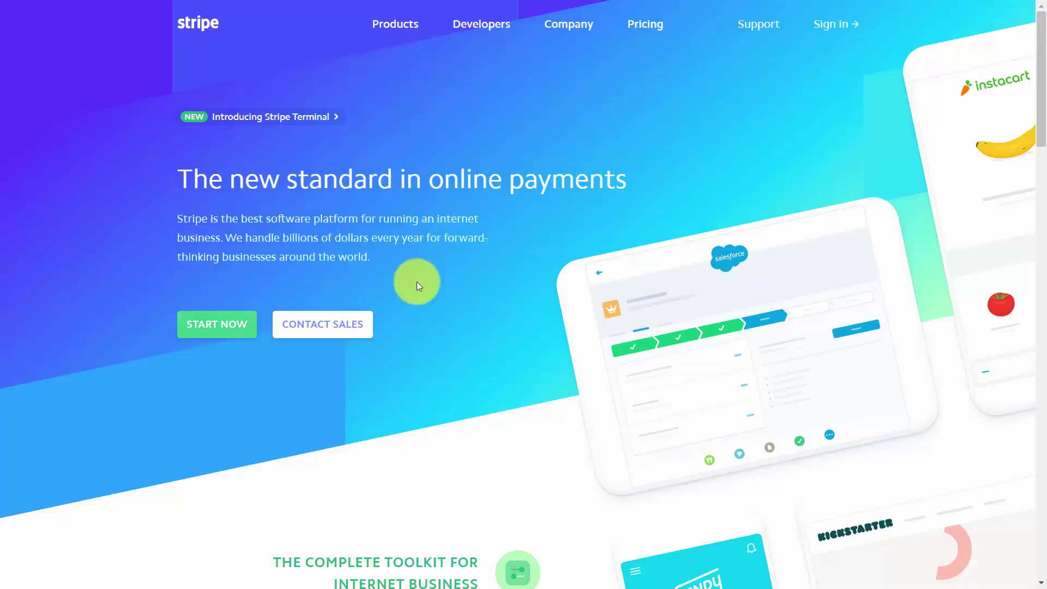
# Step: Start the signup from START NOW and create the Stripe account with the entered details
pyautogui.click(228, 330)
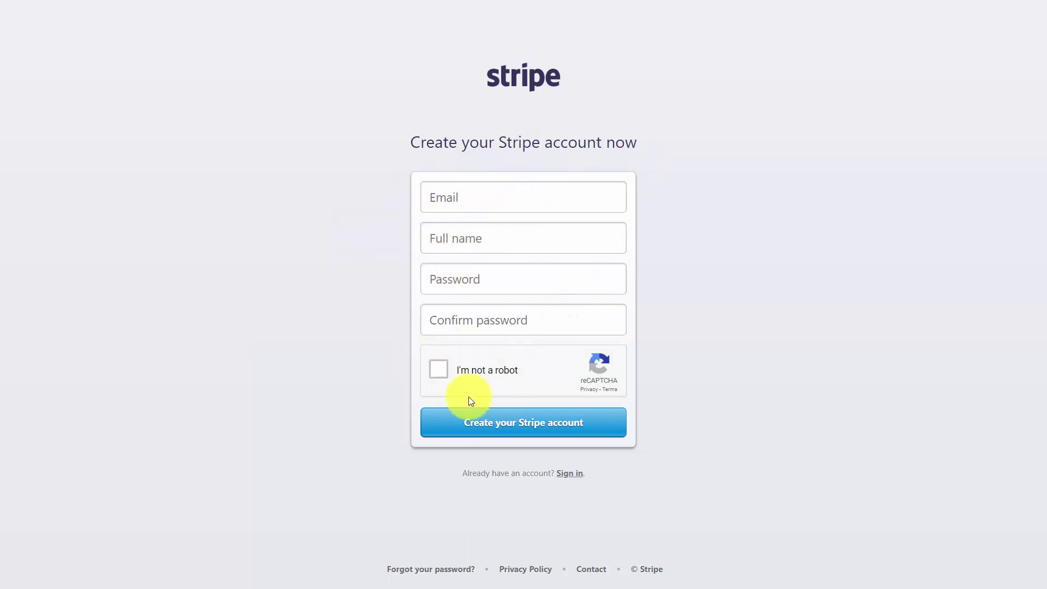
pyautogui.click(542, 423)
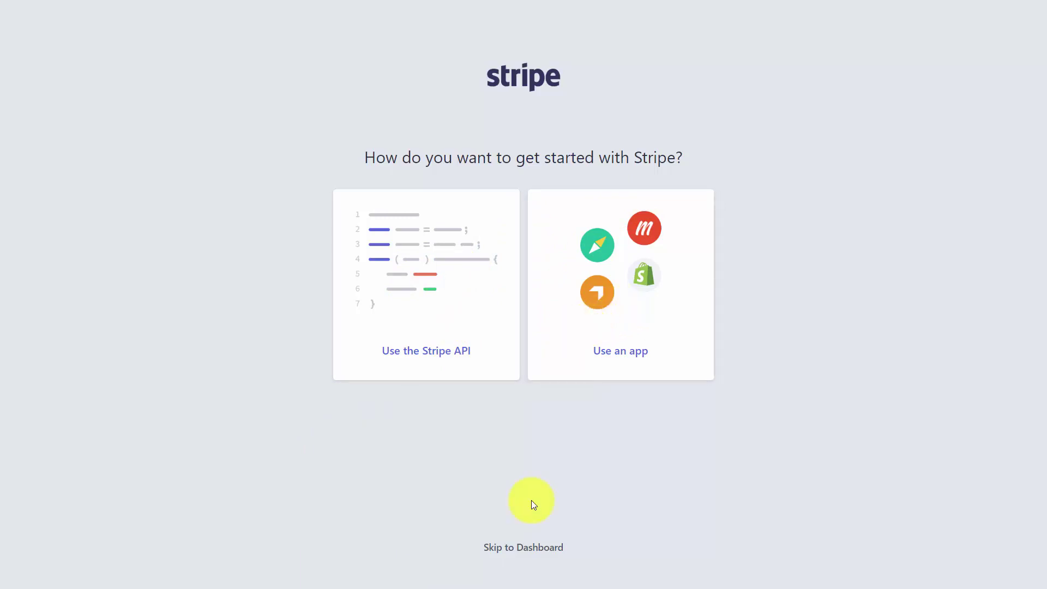
# Step: Skip to the dashboard, begin account activation, and bring up Stripe's confirmation email in Gmail
pyautogui.click(522, 550)
pyautogui.rightClick(822, 102)
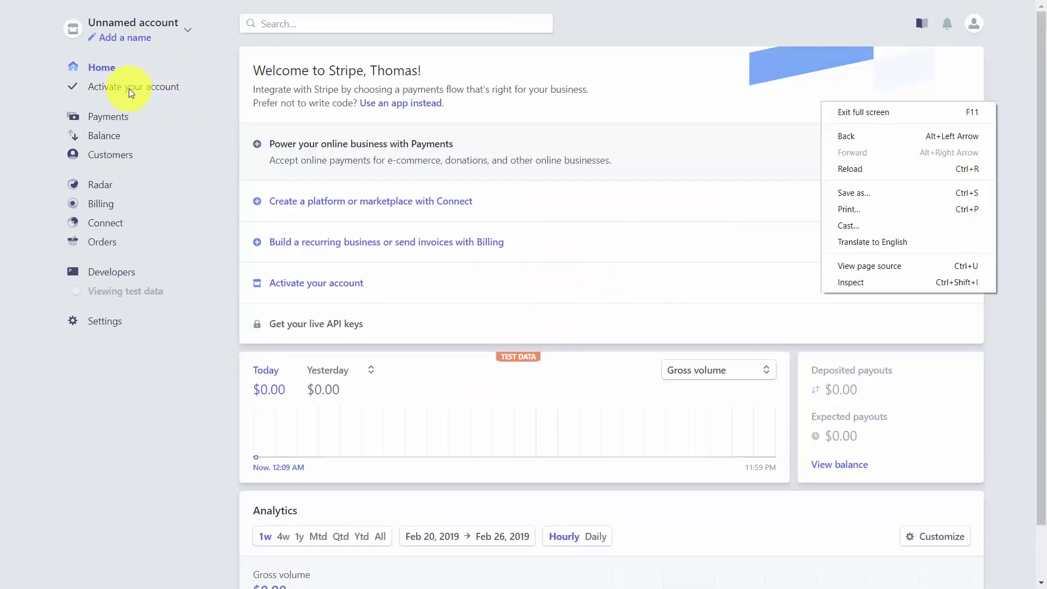
pyautogui.click(200, 385)
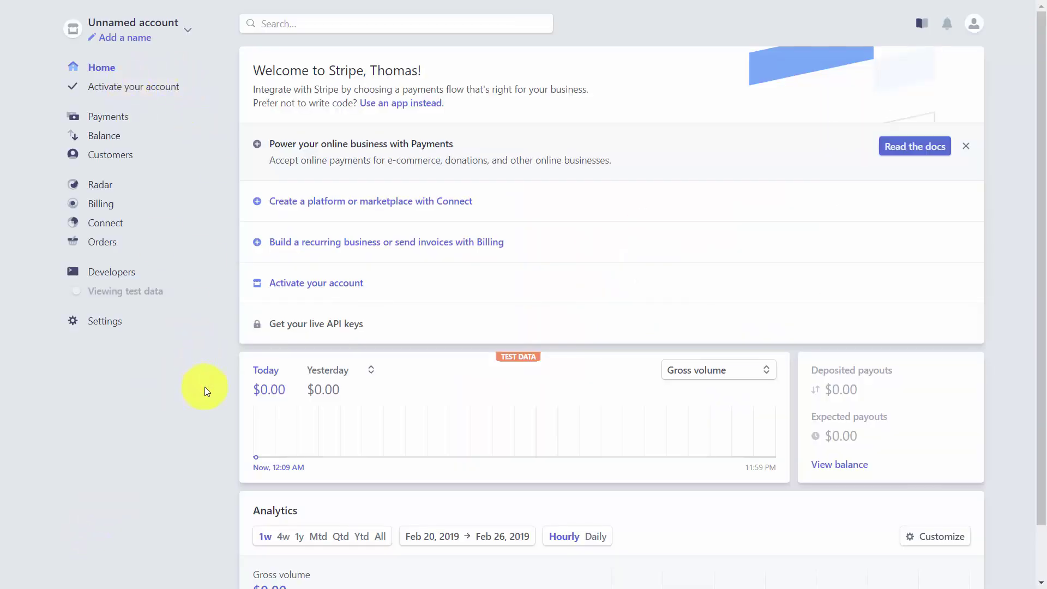
pyautogui.click(382, 281)
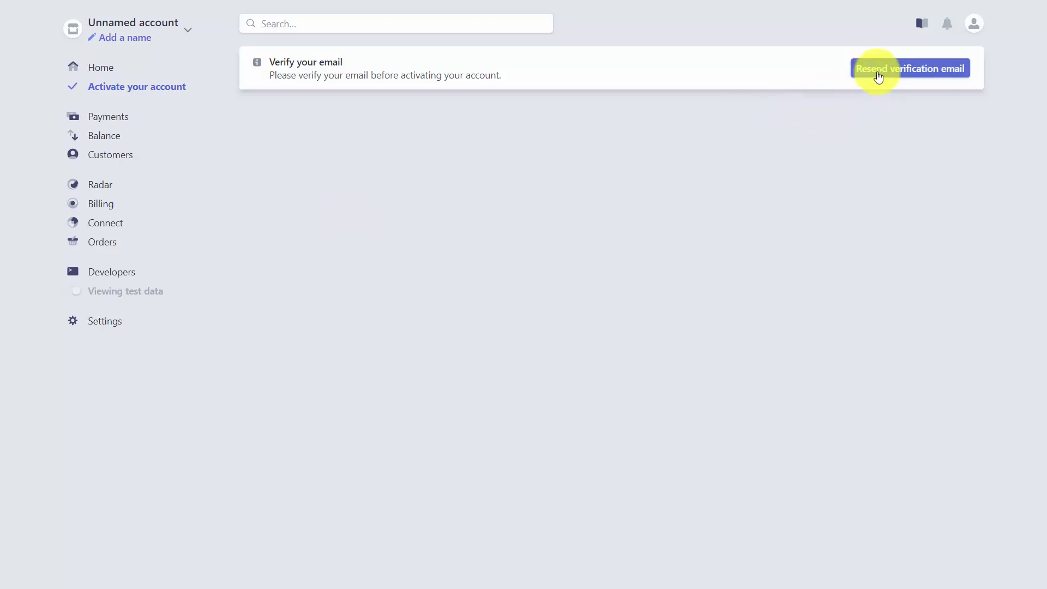
pyautogui.hotkey('ctrl', 'Tab')
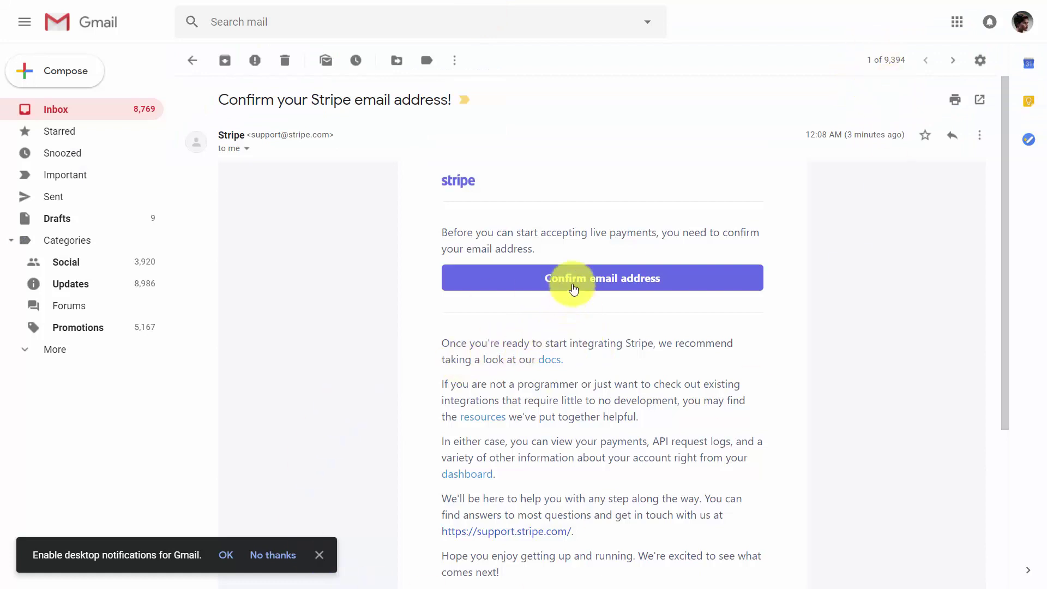
# Step: Follow the Confirm email address link in Stripe's Gmail message
pyautogui.click(578, 284)
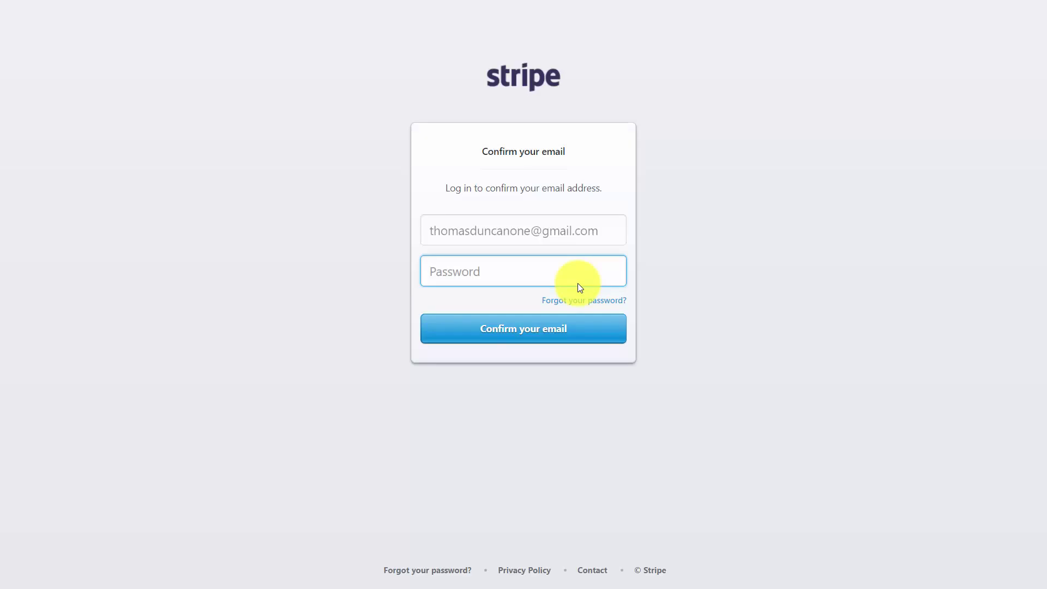
# Step: Paste the account password and submit to confirm the email address
pyautogui.hotkey('ctrl', 'v')
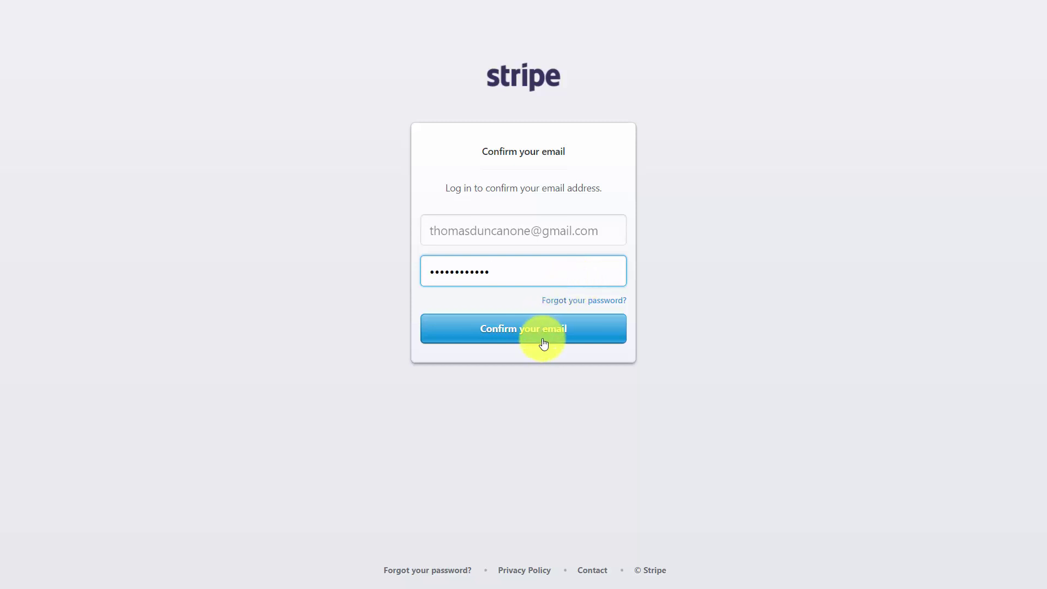
pyautogui.click(539, 334)
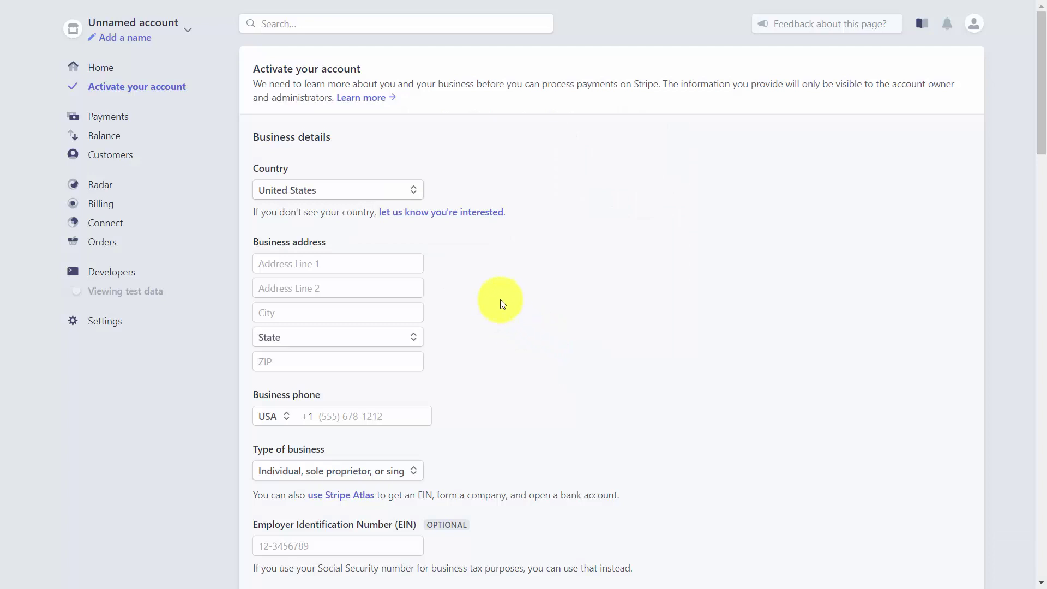
pyautogui.scroll(-1, 467, 276)
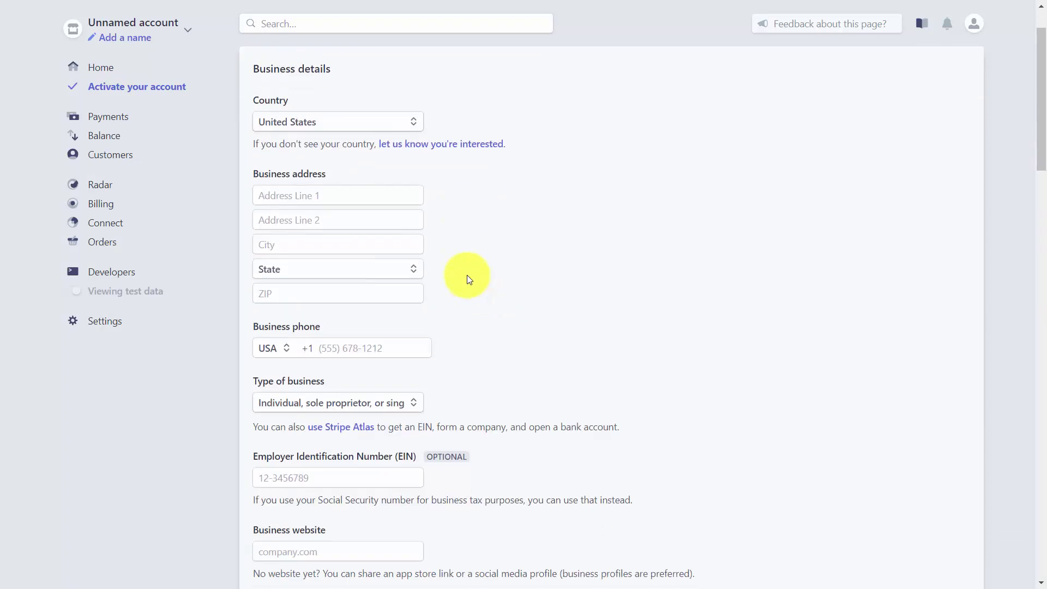
pyautogui.scroll(-3, 468, 276)
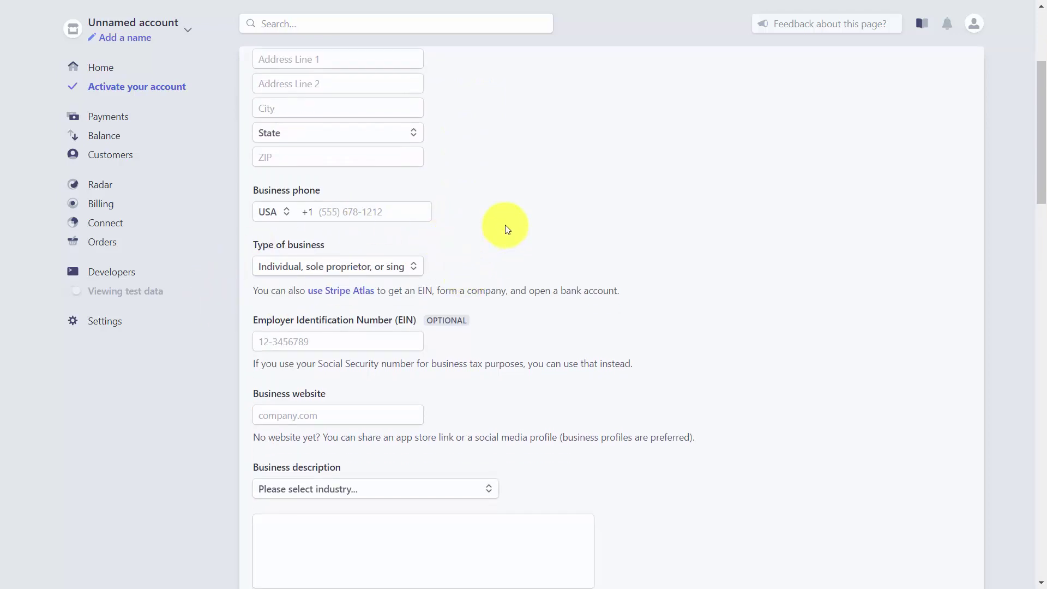
pyautogui.scroll(-1, 505, 225)
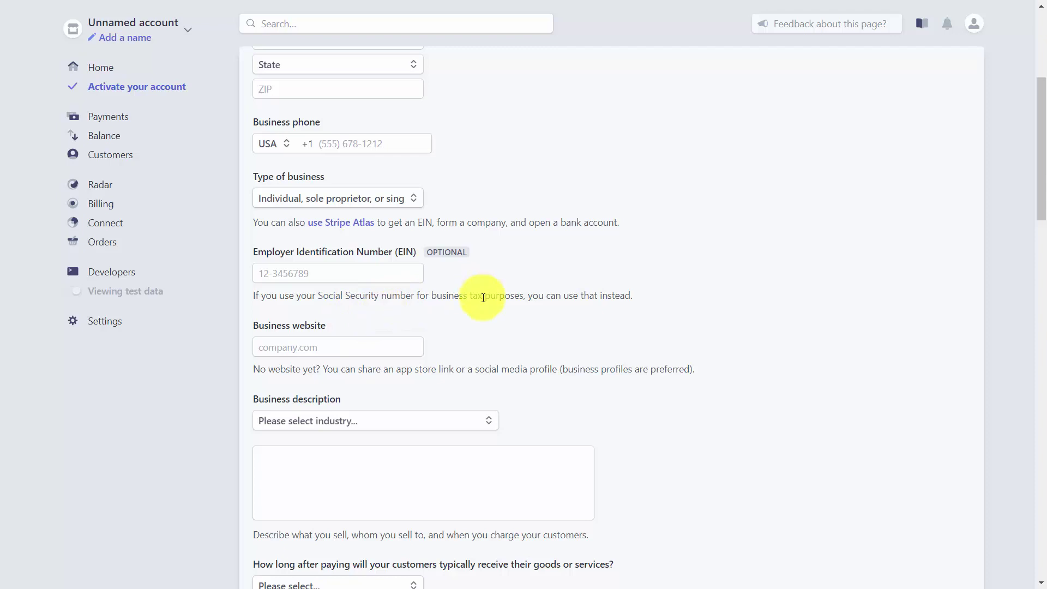
pyautogui.scroll(-1, 483, 298)
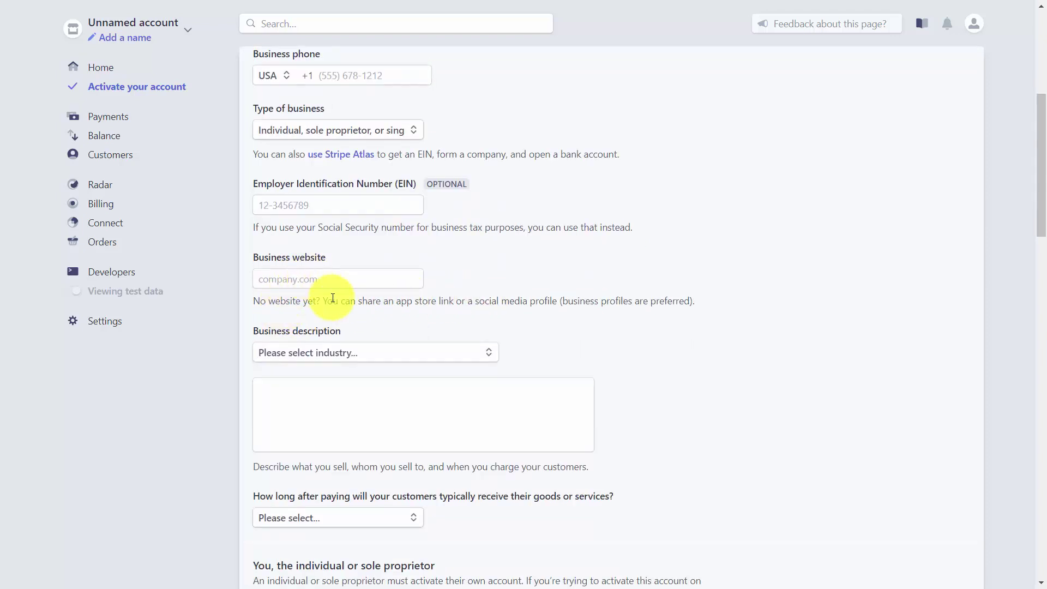
pyautogui.scroll(-3, 459, 348)
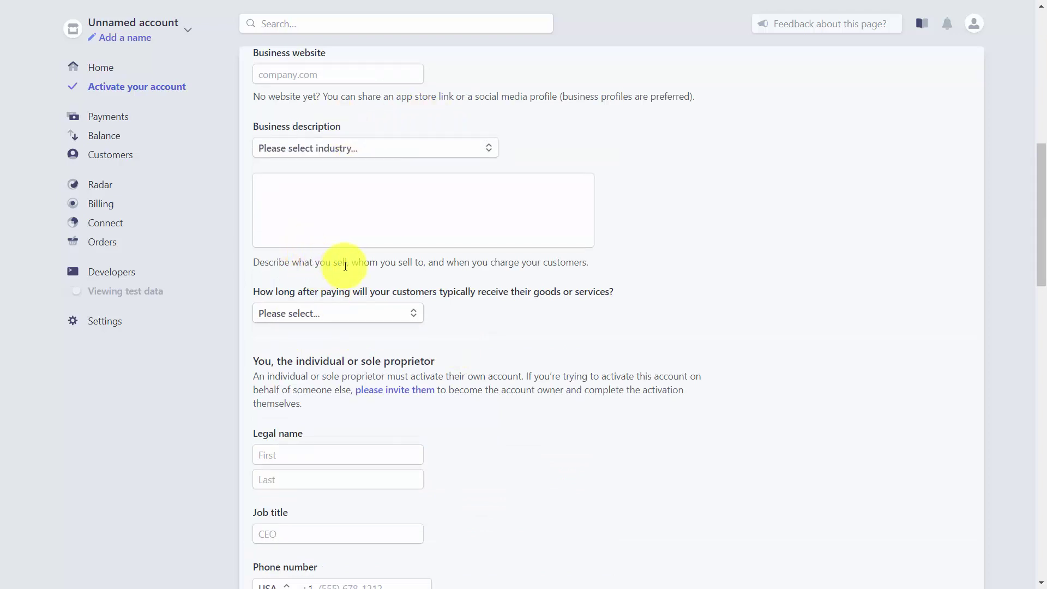
pyautogui.scroll(-4, 523, 304)
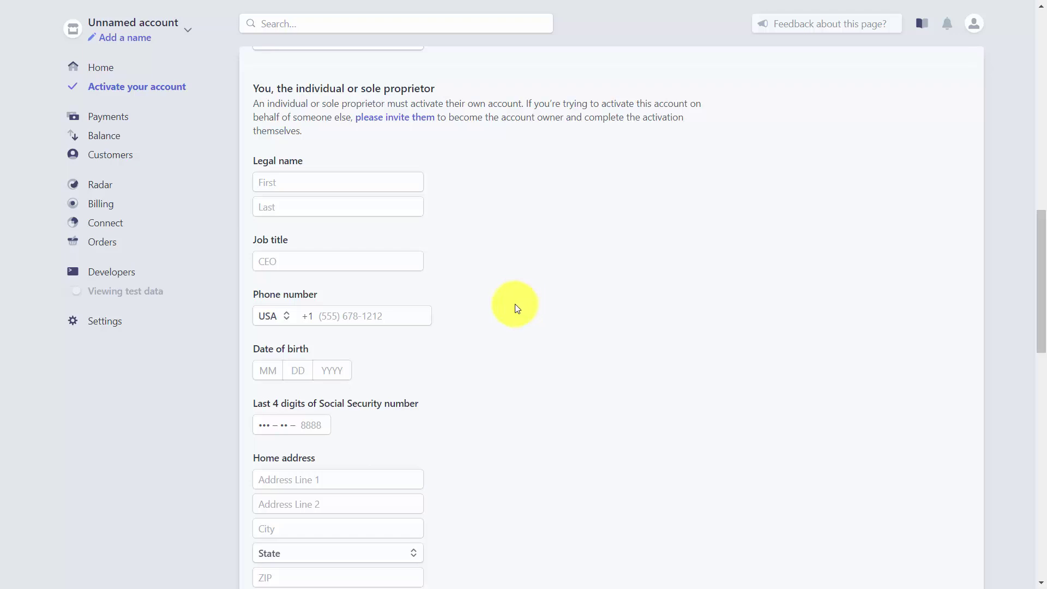
pyautogui.scroll(-8, 518, 306)
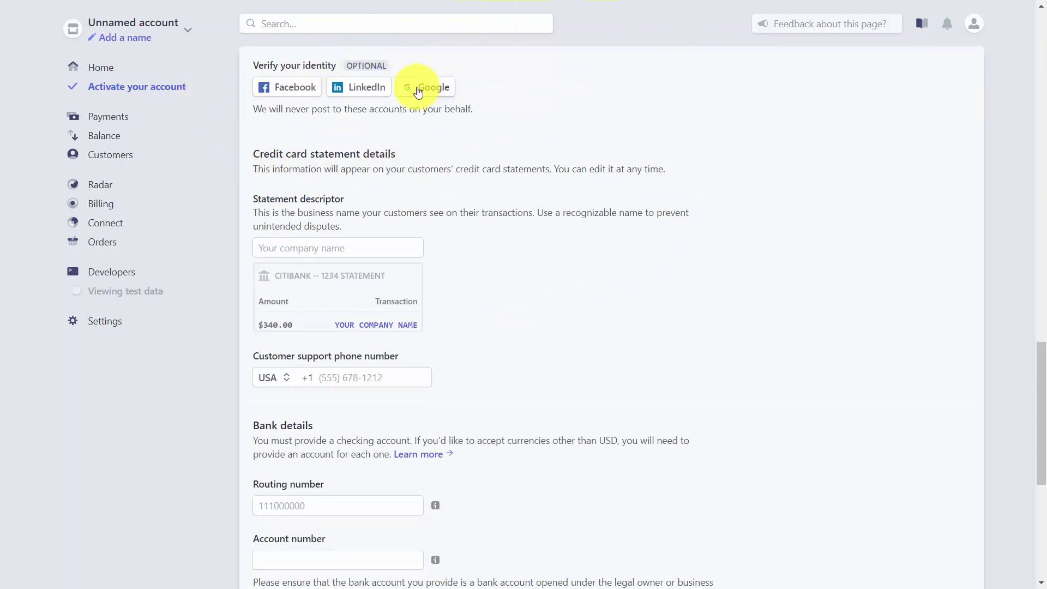
pyautogui.scroll(-6, 565, 240)
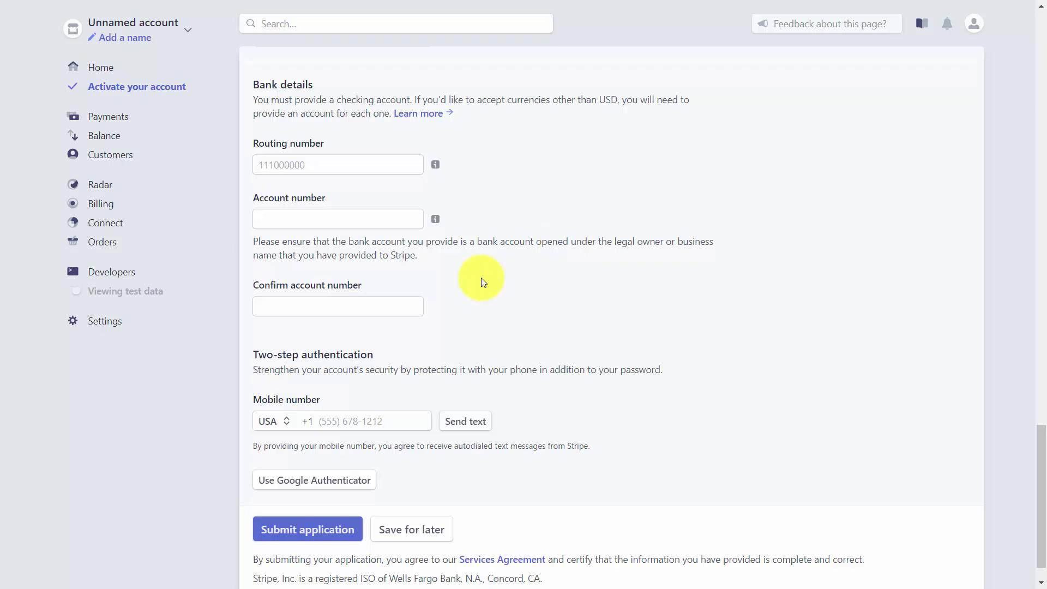
pyautogui.scroll(-1, 481, 281)
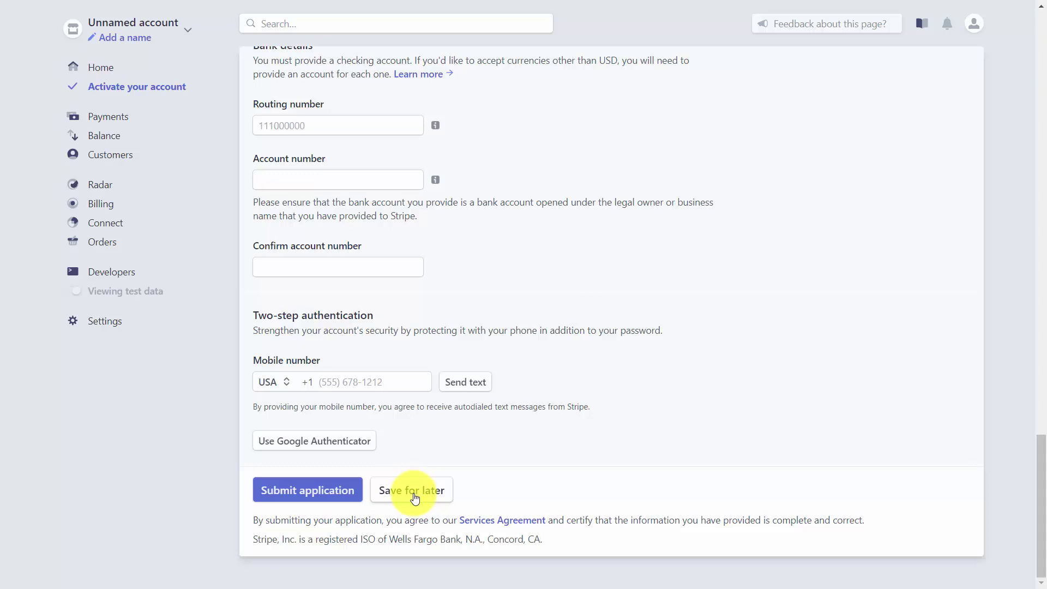
# Step: Save the activation form for later and go to Settings
pyautogui.click(414, 498)
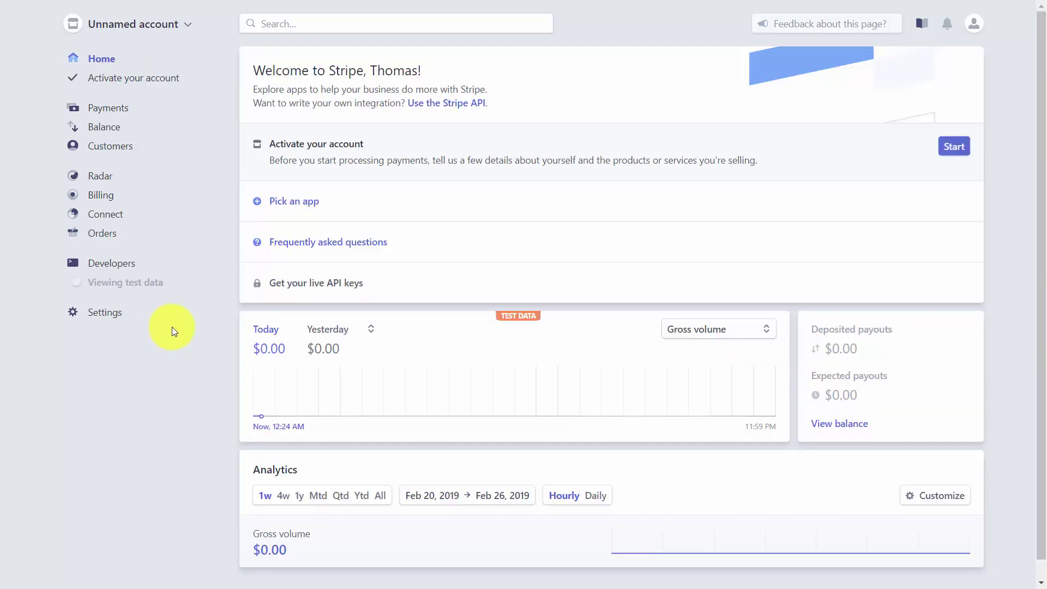
pyautogui.click(106, 315)
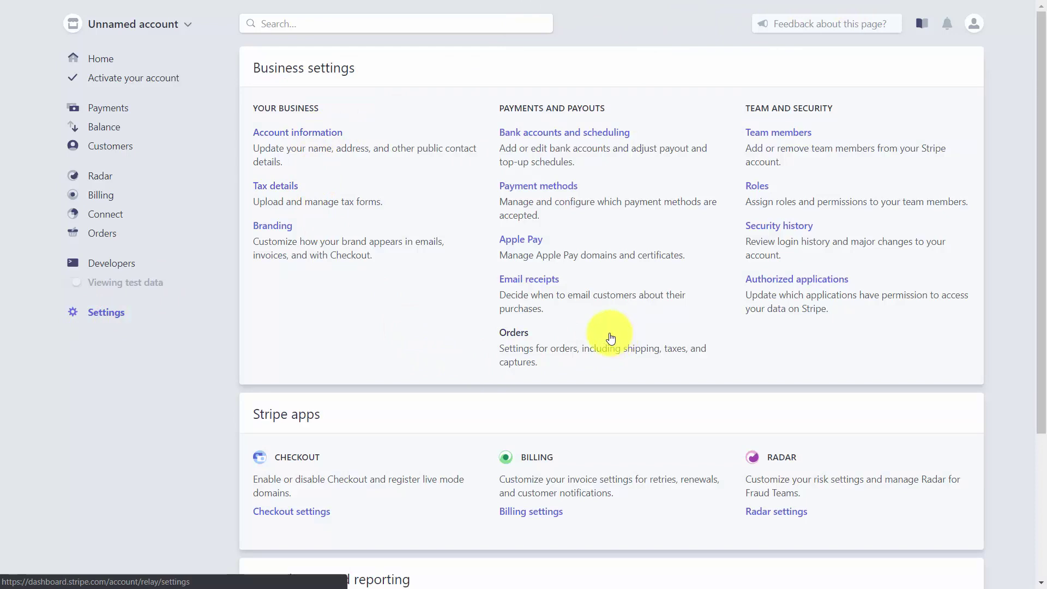
pyautogui.click(317, 136)
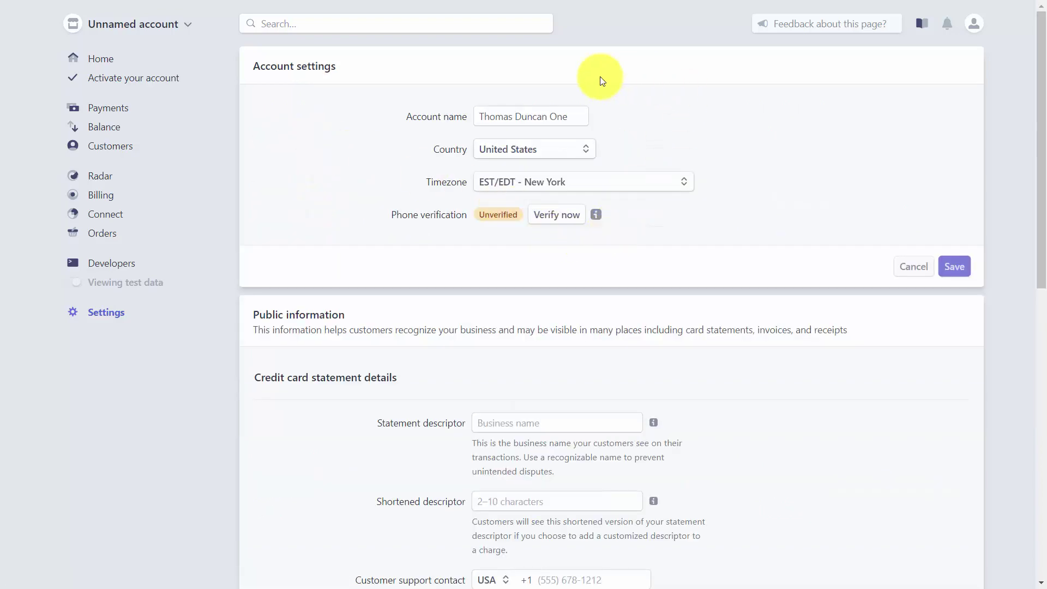
pyautogui.scroll(-5, 603, 354)
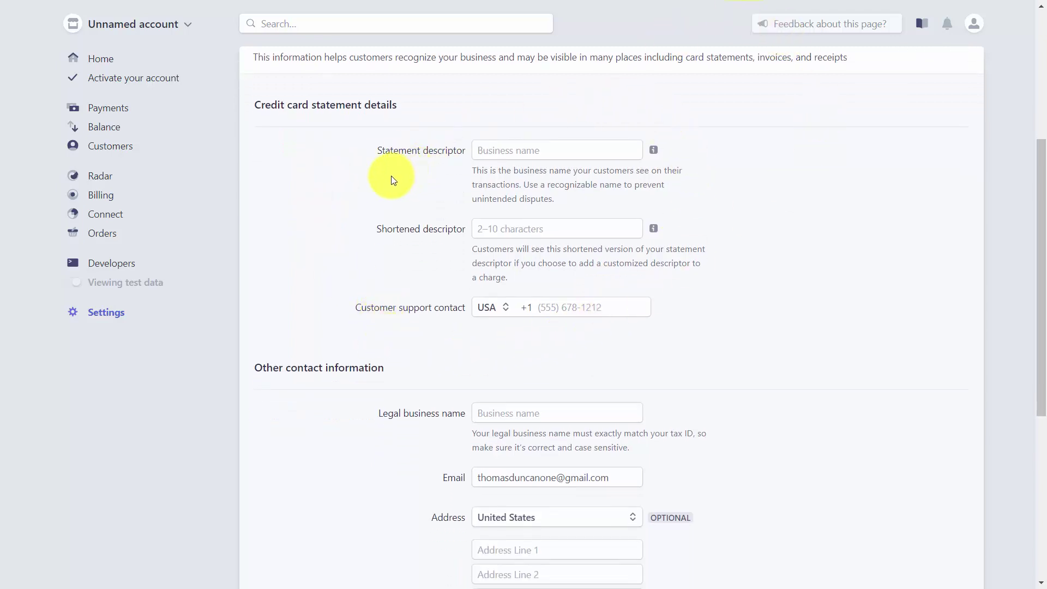
pyautogui.scroll(-5, 726, 303)
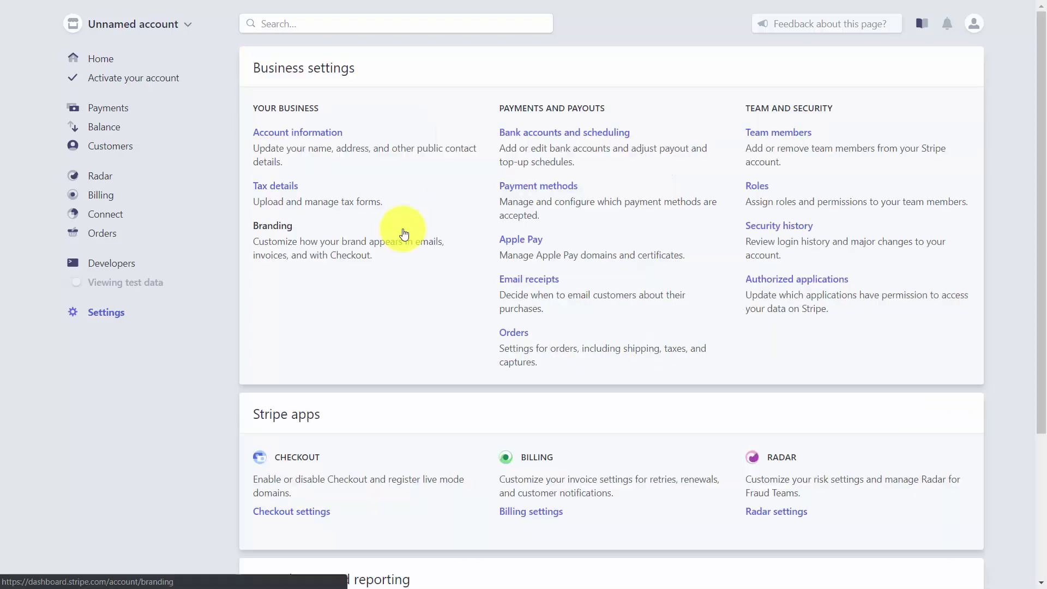
# Step: View the Branding settings previews, then go back to Business settings
pyautogui.click(275, 234)
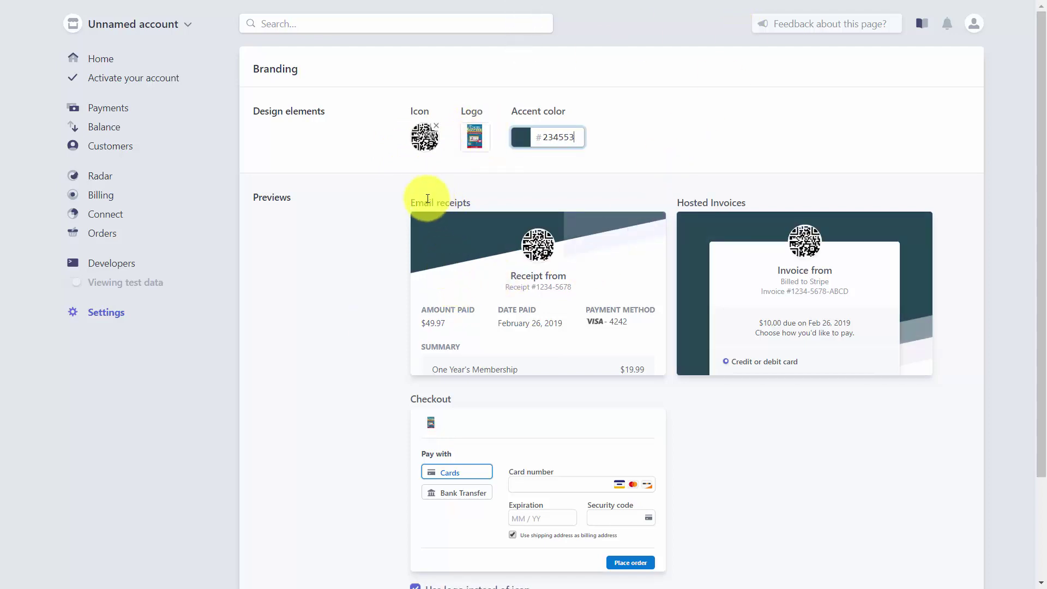
pyautogui.scroll(-3, 276, 388)
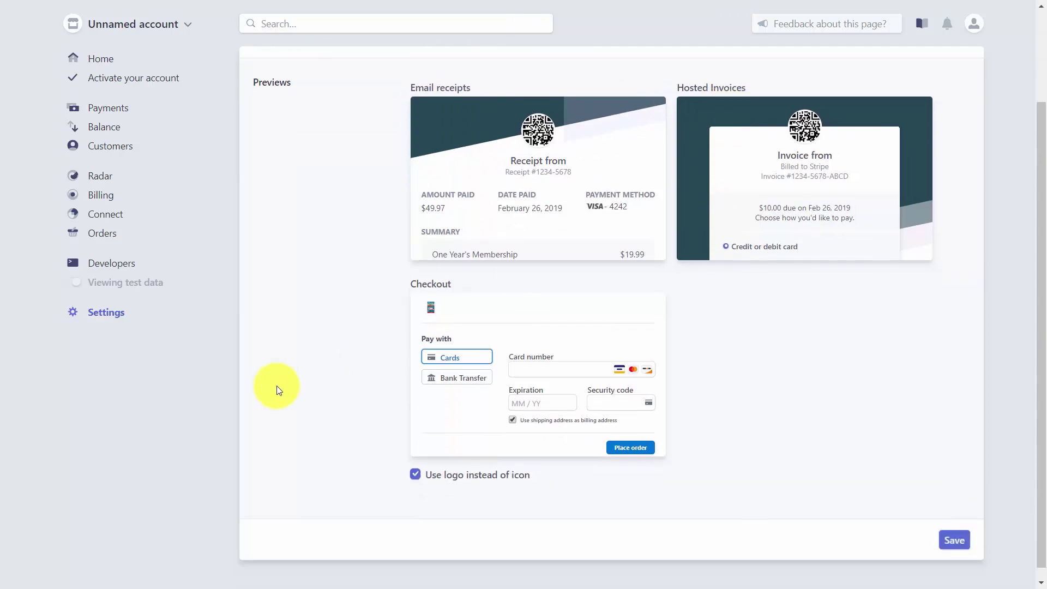
pyautogui.scroll(1, 823, 374)
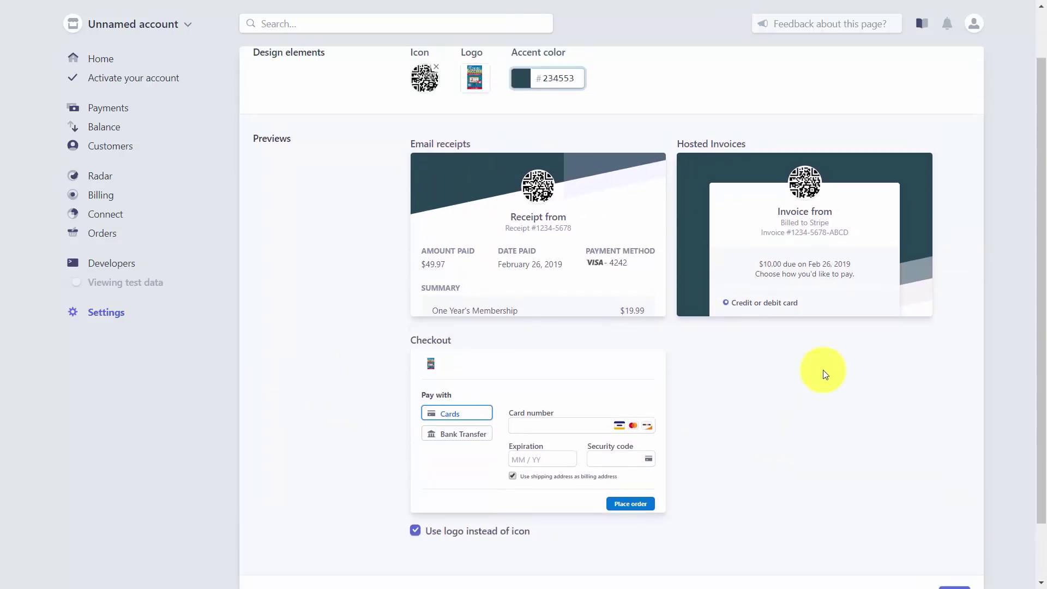
pyautogui.hotkey('alt', 'Left')
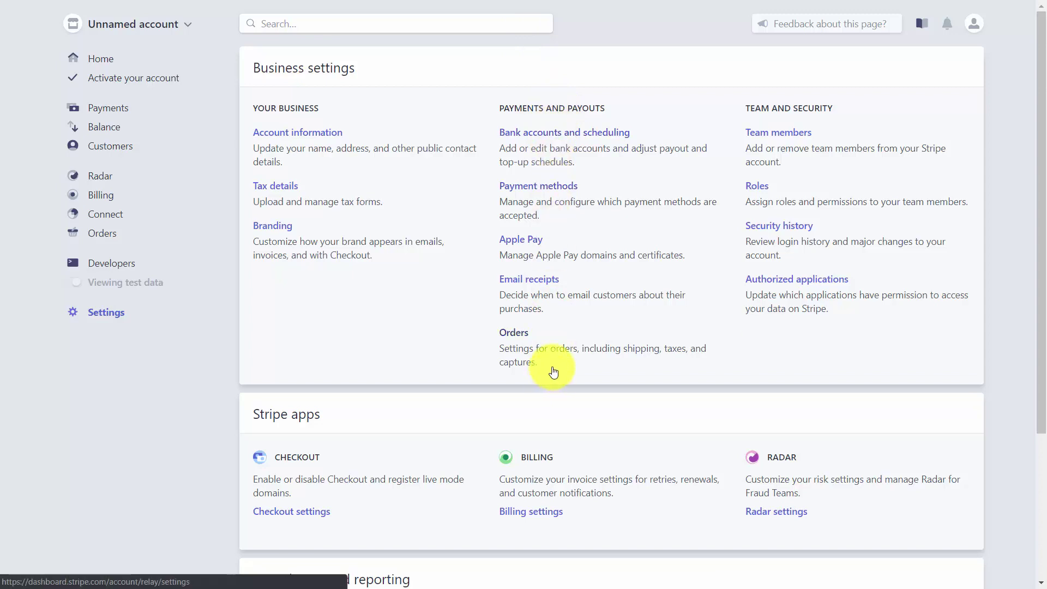
# Step: Open bank accounts and scheduling, and cancel the Add bank account form without adding one
pyautogui.click(580, 140)
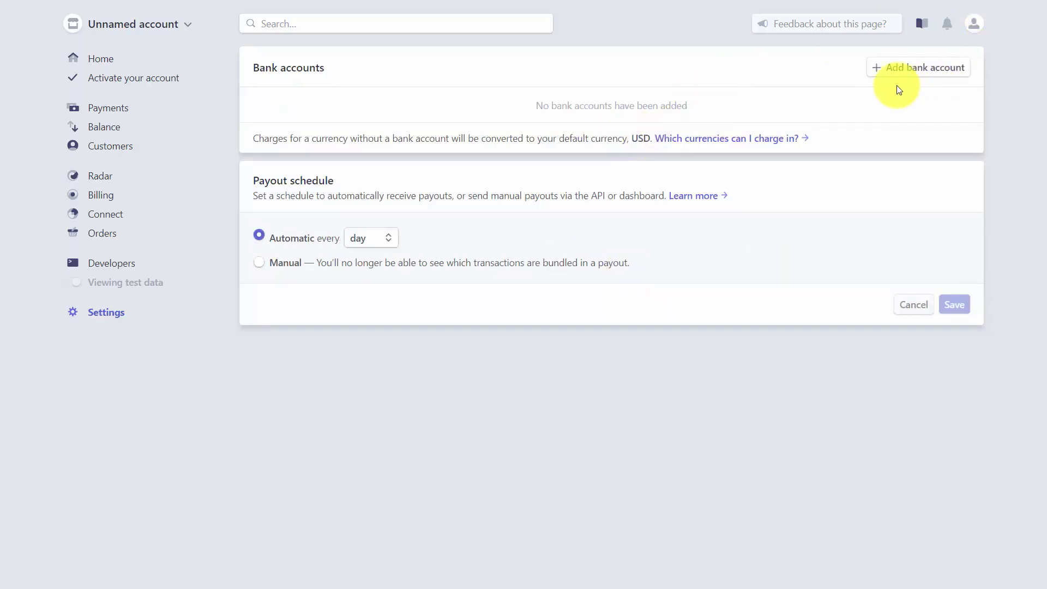
pyautogui.click(877, 68)
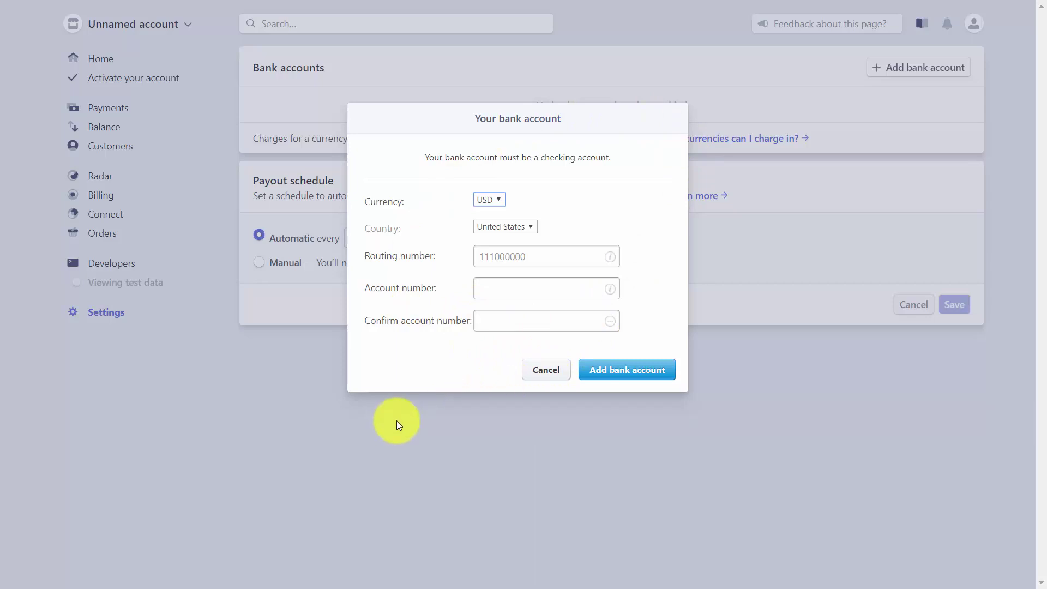
pyautogui.click(569, 378)
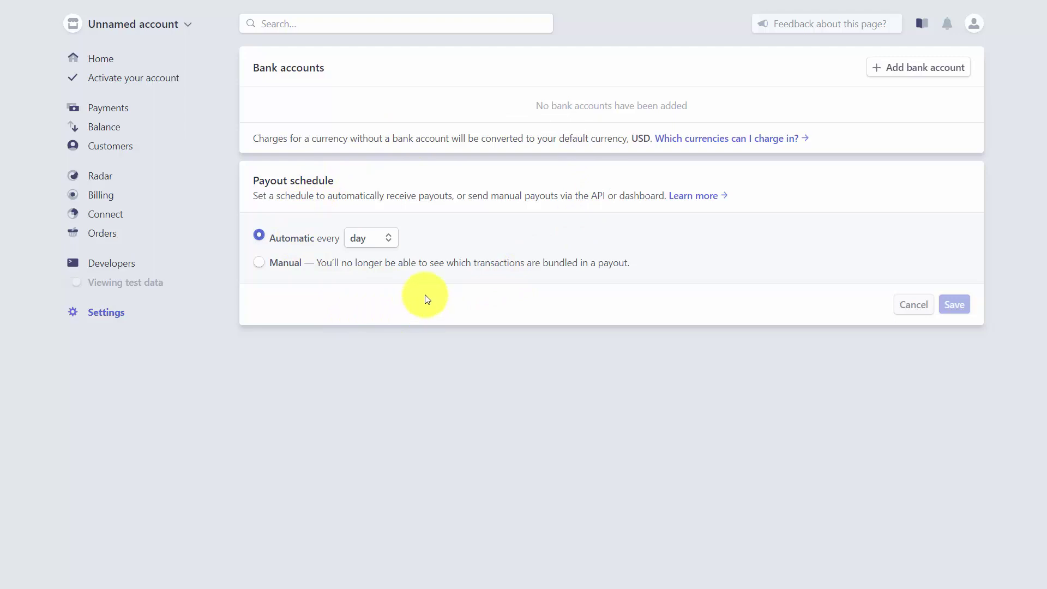
# Step: Change the automatic payout schedule to monthly on the 1st
pyautogui.click(389, 241)
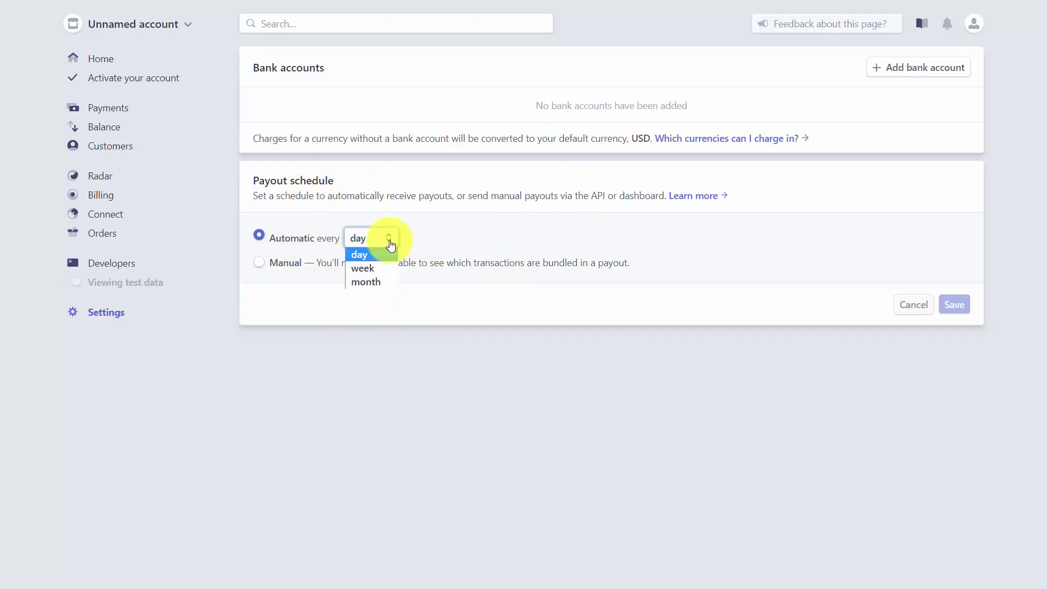
pyautogui.click(374, 269)
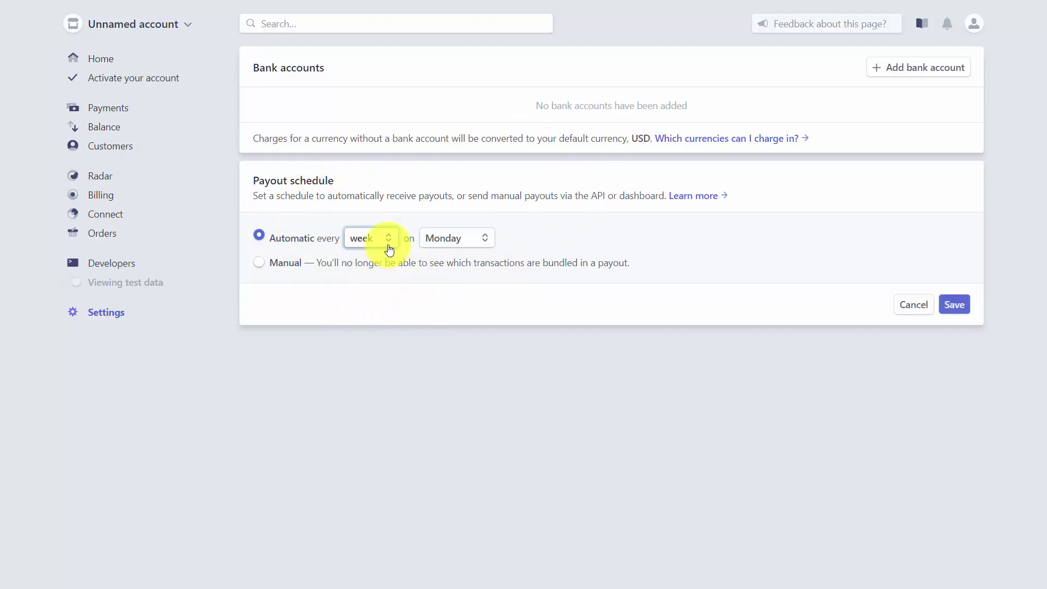
pyautogui.click(390, 240)
pyautogui.click(382, 280)
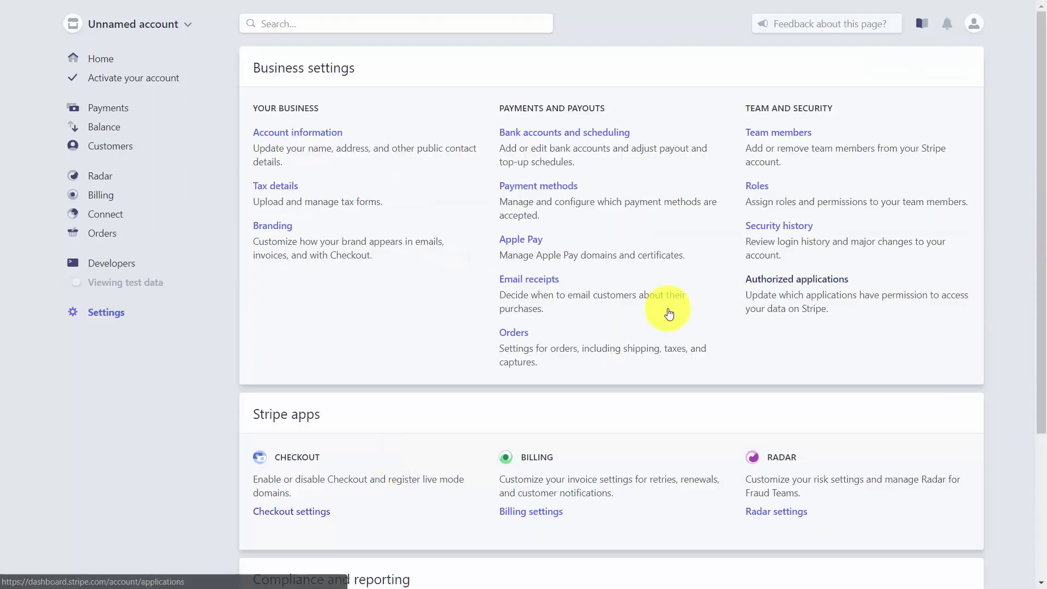
pyautogui.click(544, 188)
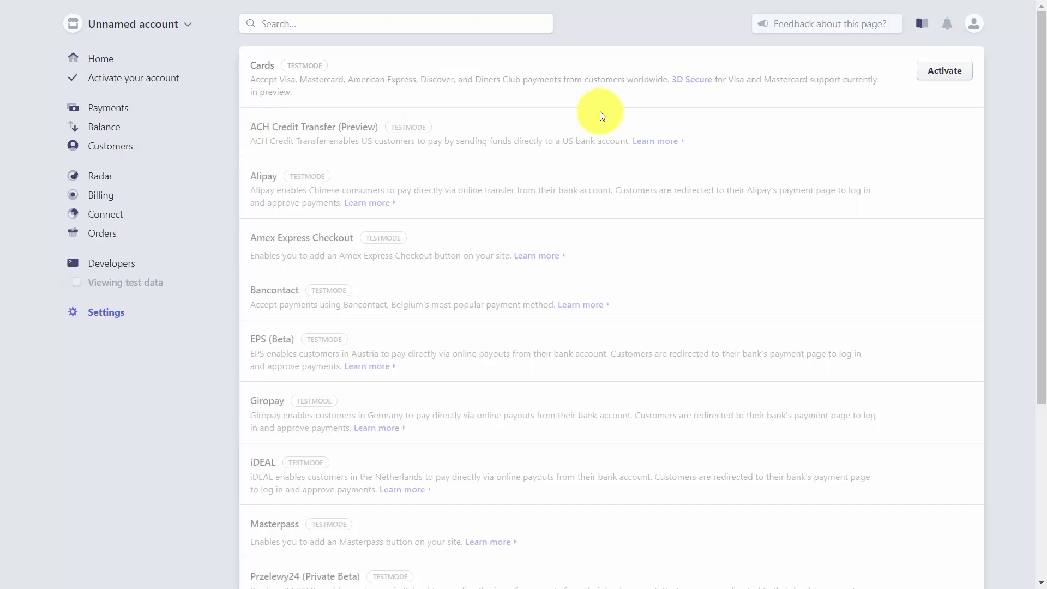
pyautogui.scroll(-1, 467, 181)
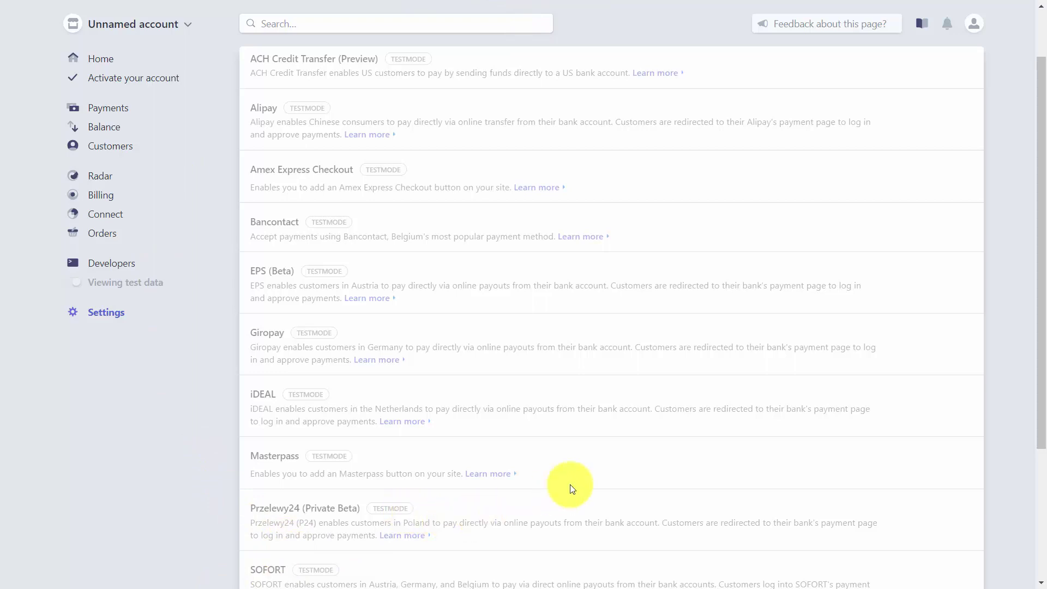
pyautogui.scroll(2, 568, 484)
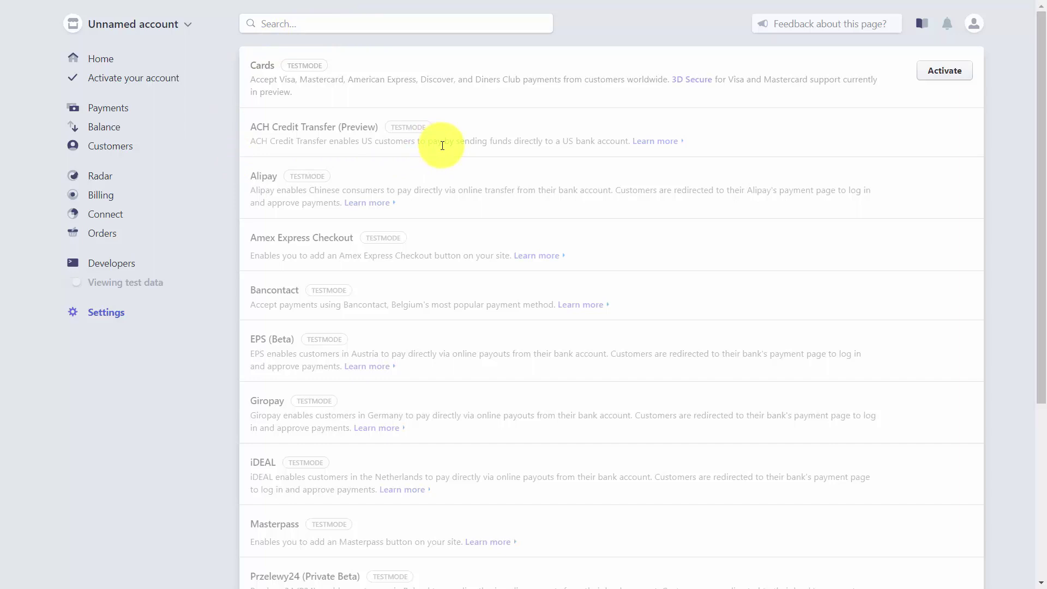
pyautogui.hotkey('alt', 'Left')
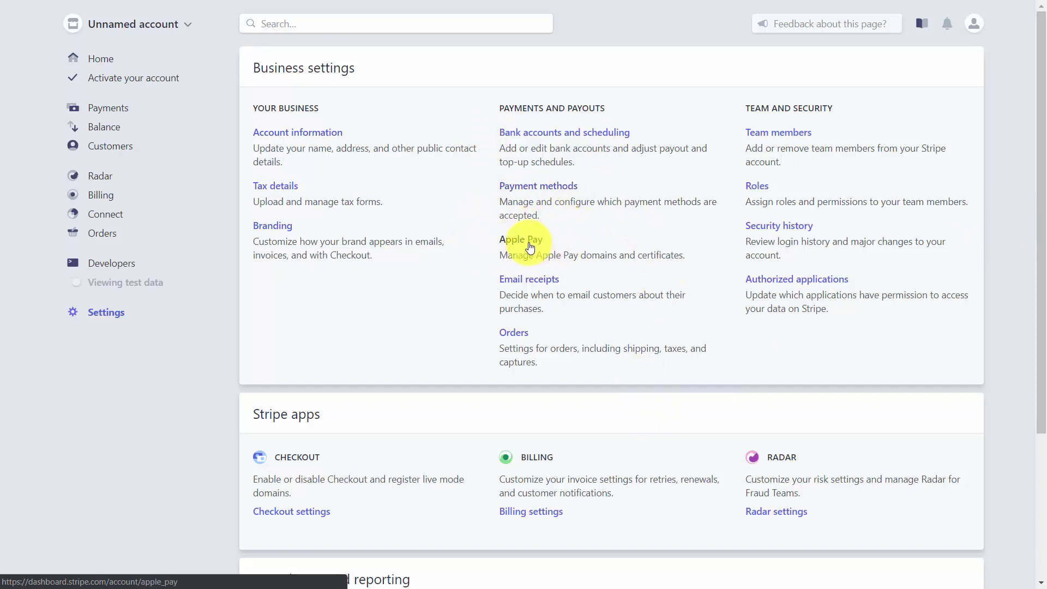
# Step: Turn on email receipts for Successful payments and Refunds and save
pyautogui.click(512, 282)
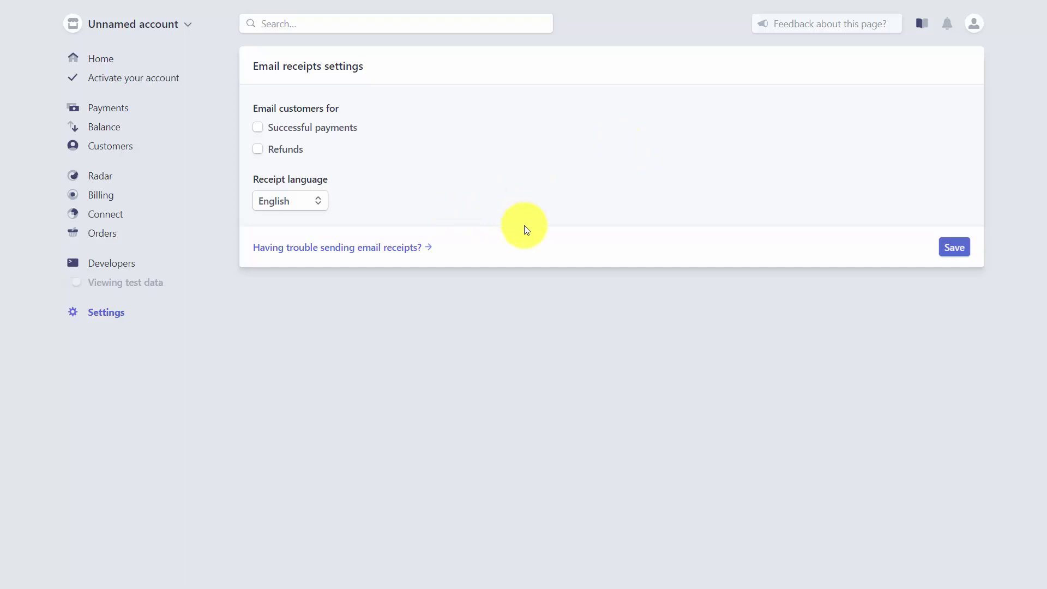
pyautogui.click(260, 128)
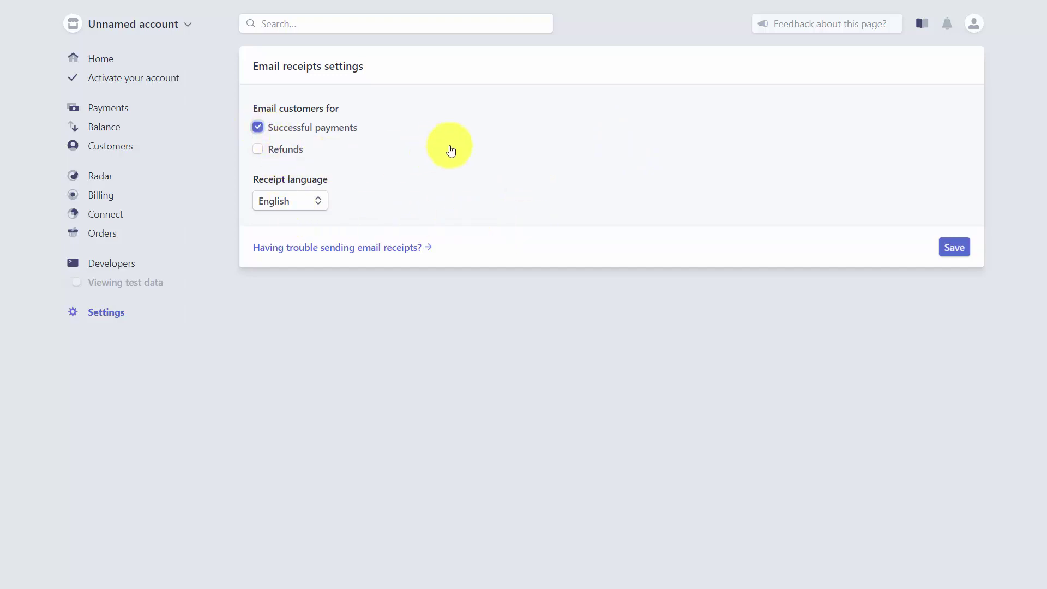
pyautogui.click(259, 150)
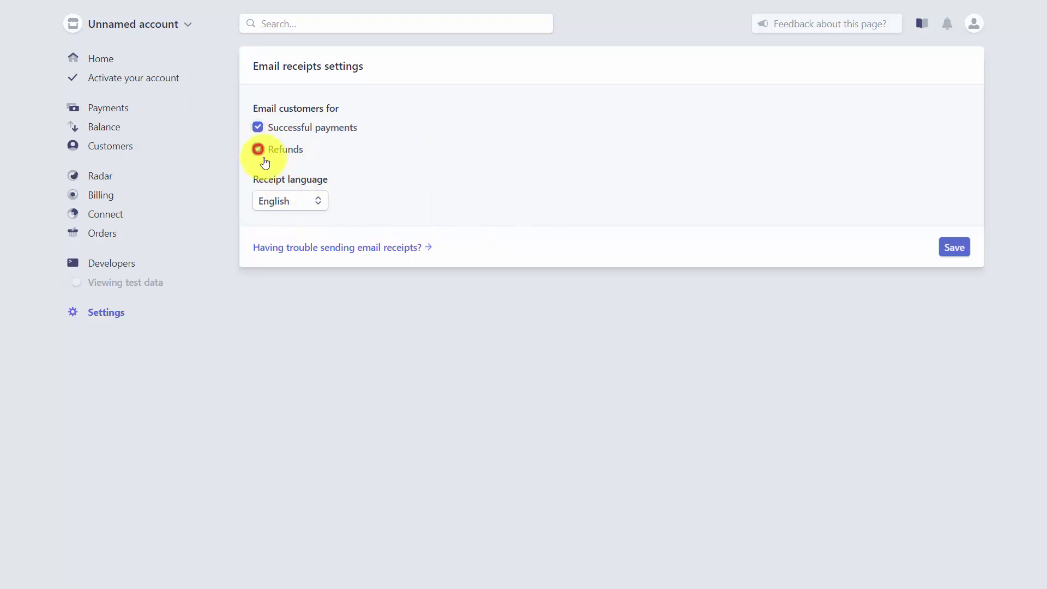
pyautogui.click(949, 249)
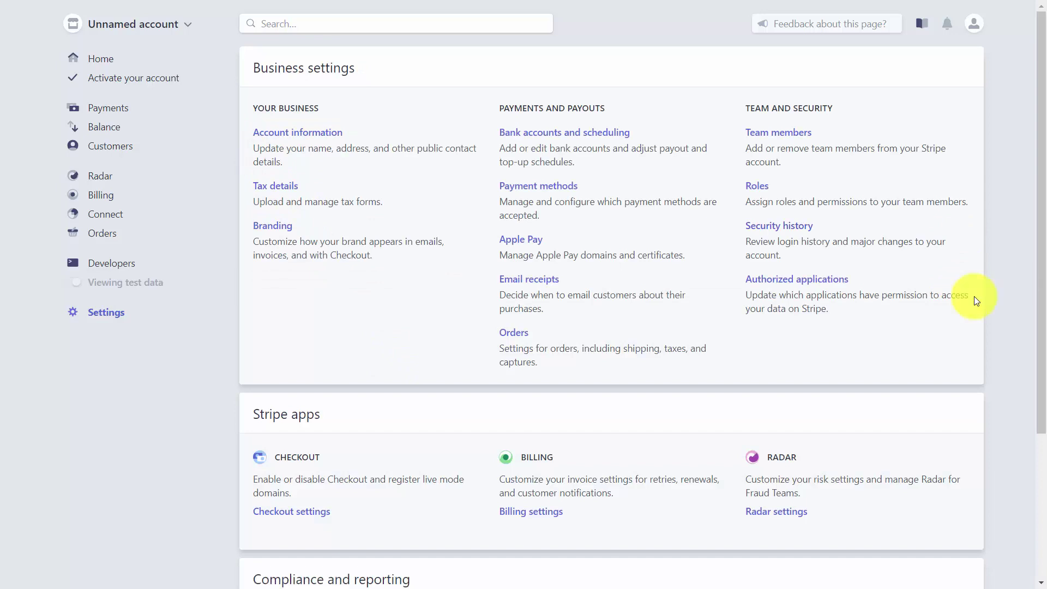
pyautogui.click(515, 340)
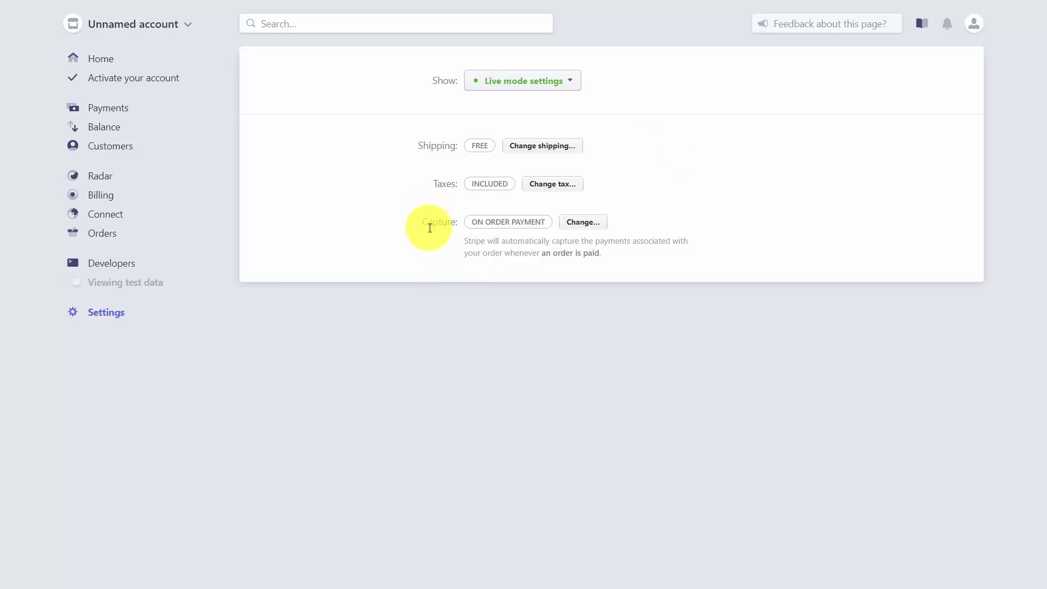
pyautogui.hotkey('alt', 'Left')
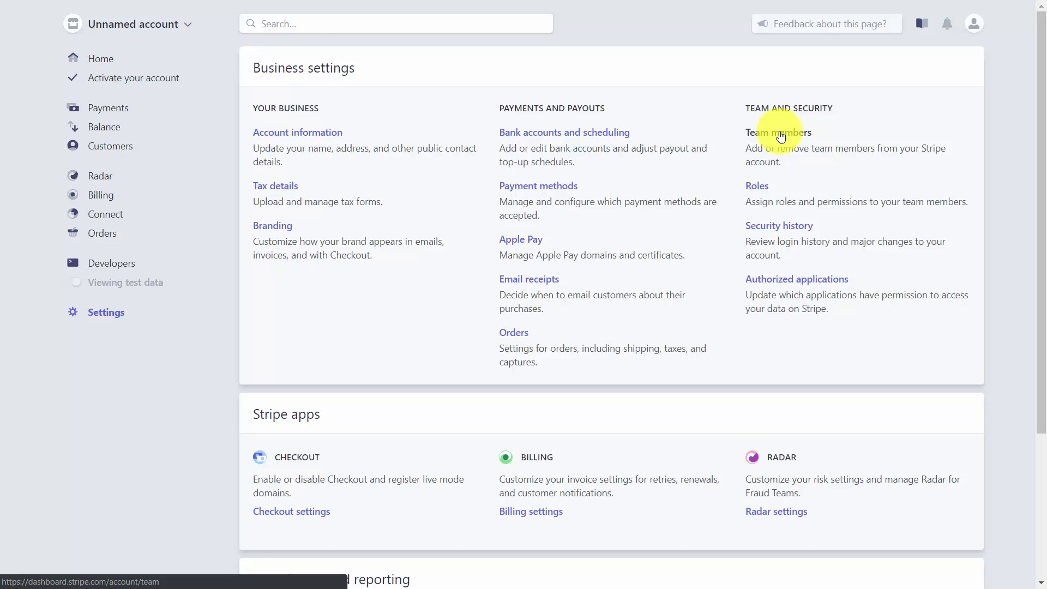
pyautogui.click(780, 134)
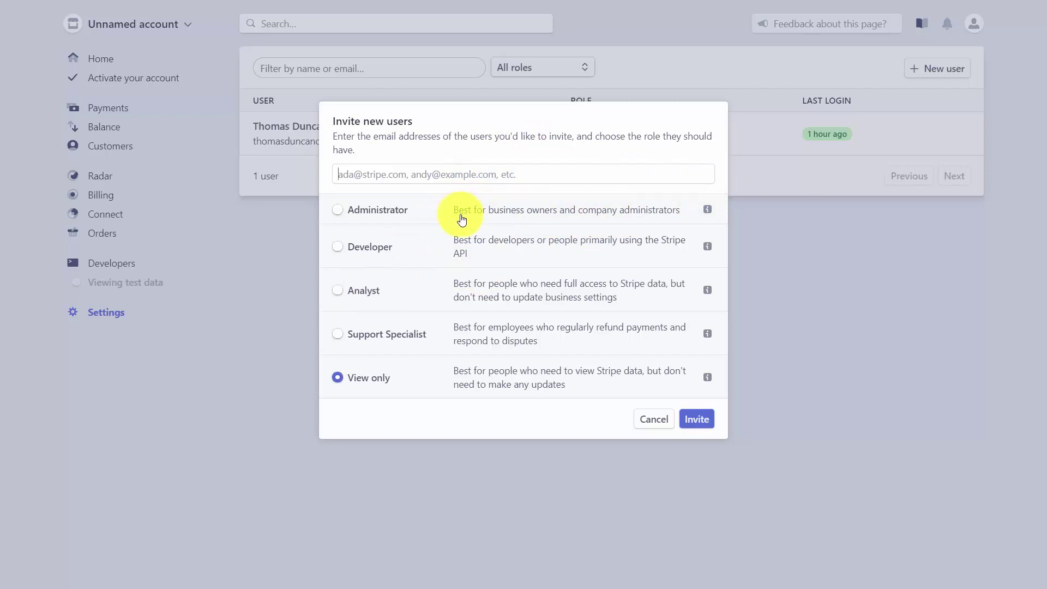
pyautogui.click(338, 335)
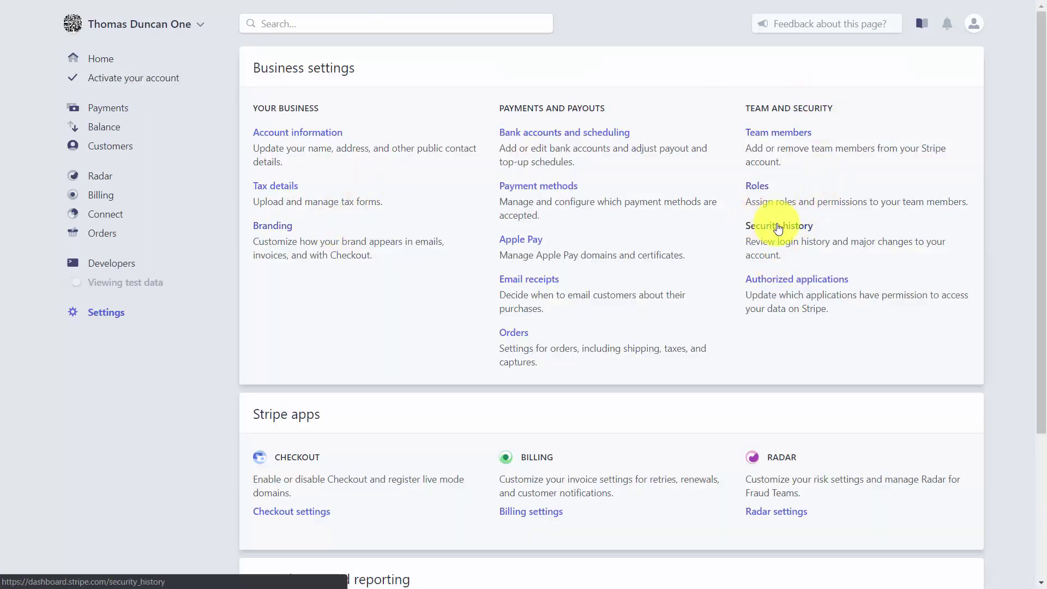
pyautogui.click(786, 226)
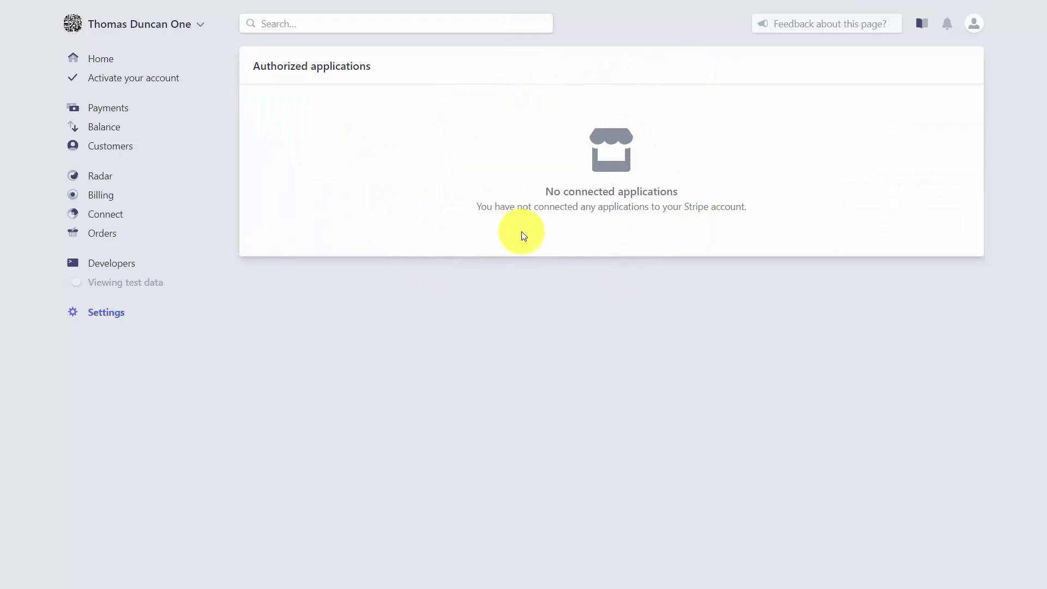
pyautogui.hotkey('alt', 'Left')
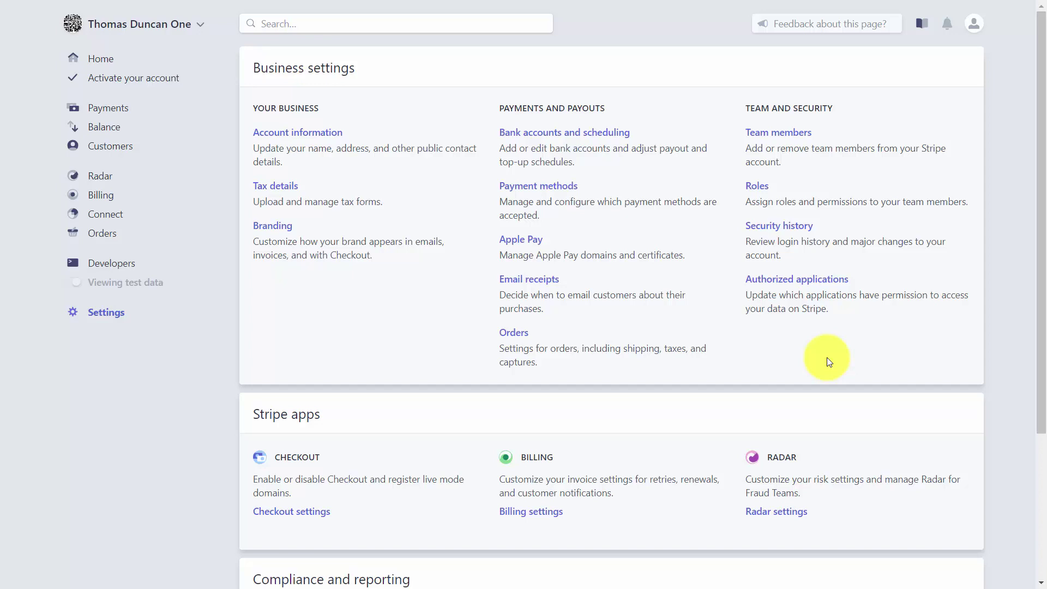
# Step: Enable Stripe Checkout from the Checkout settings under Stripe apps
pyautogui.scroll(-5, 627, 281)
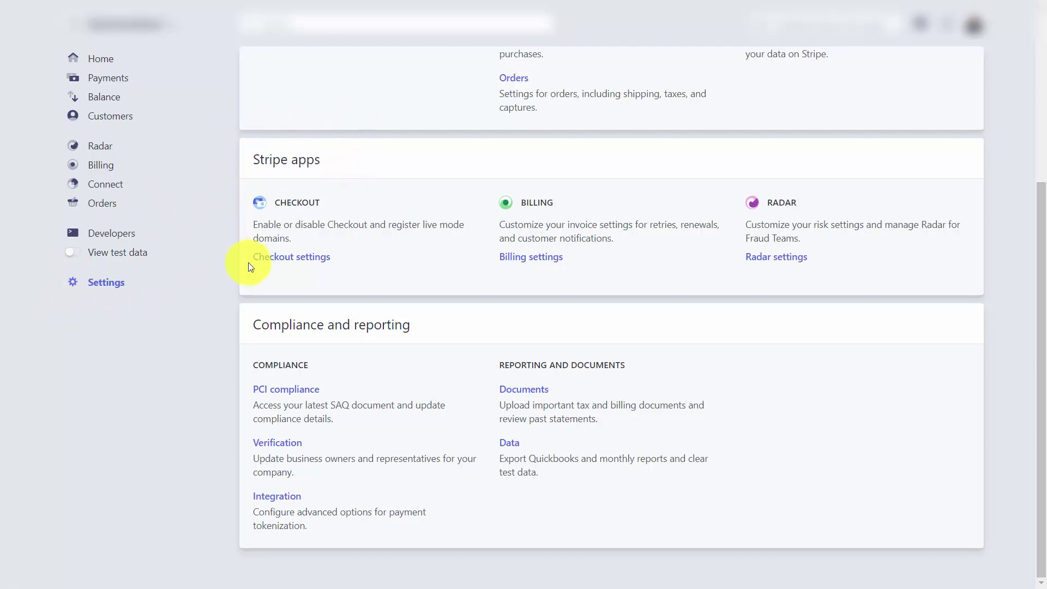
pyautogui.click(312, 262)
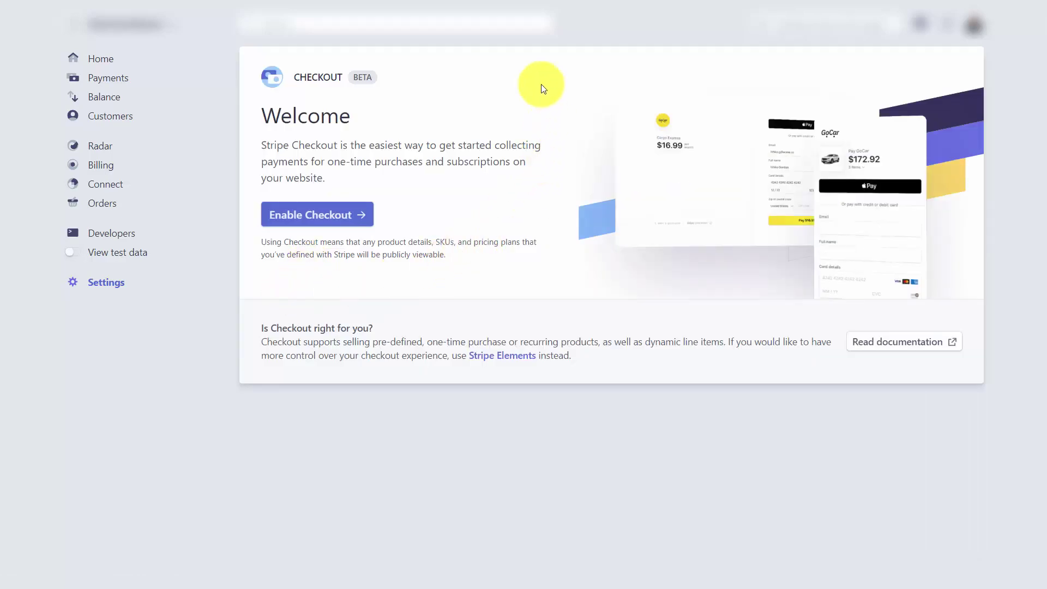
pyautogui.click(343, 213)
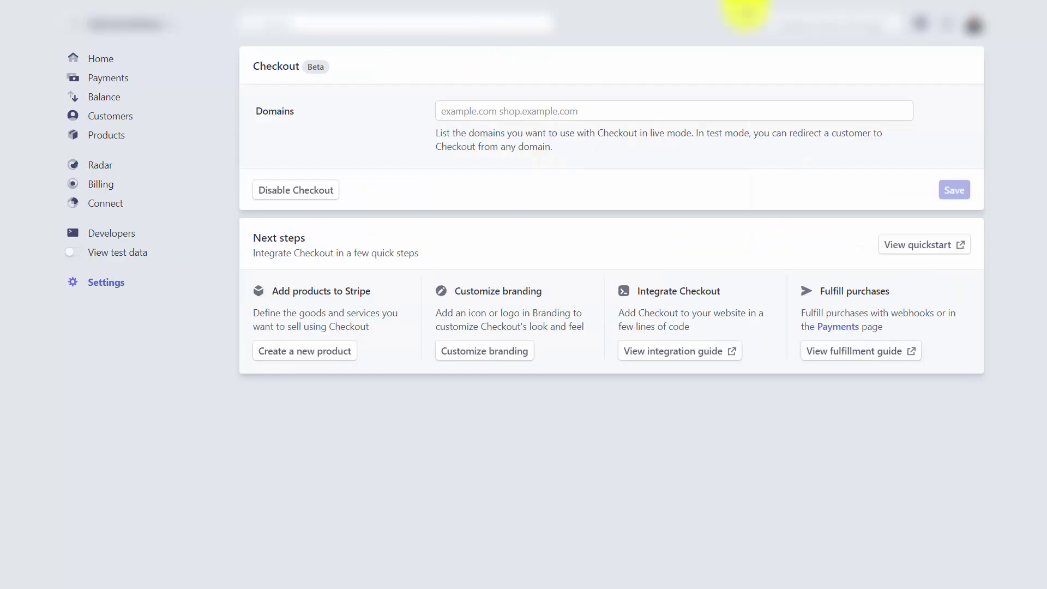
# Step: Add haon.biz as the Checkout live-mode domain and save the domain list
pyautogui.click(473, 123)
pyautogui.write('haon.biz')
pyautogui.click(953, 192)
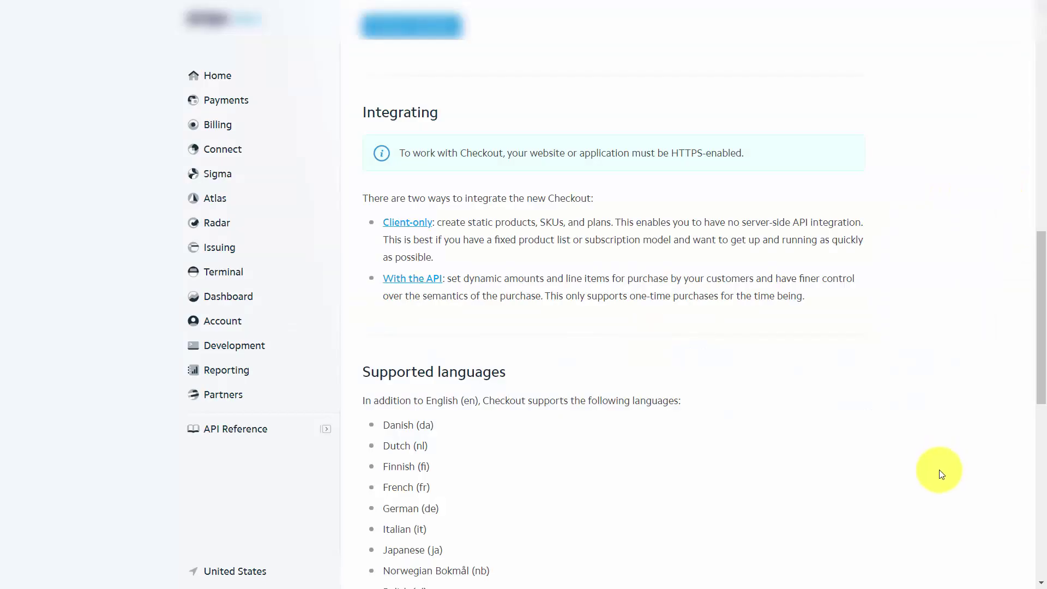
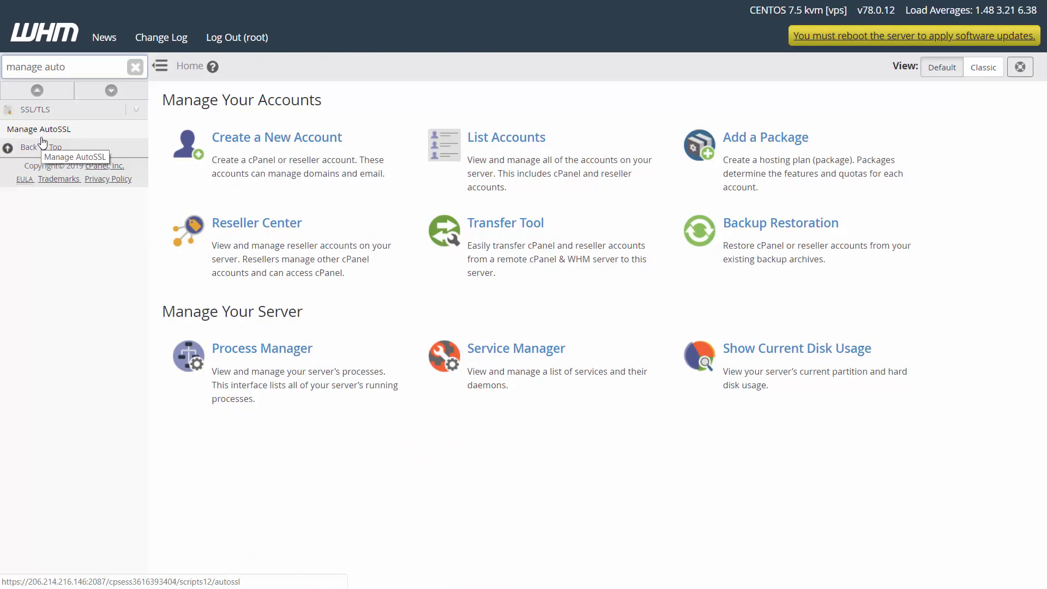
# Step: Create a new Let's Encrypt registration in Manage AutoSSL and save the provider settings
pyautogui.click(42, 141)
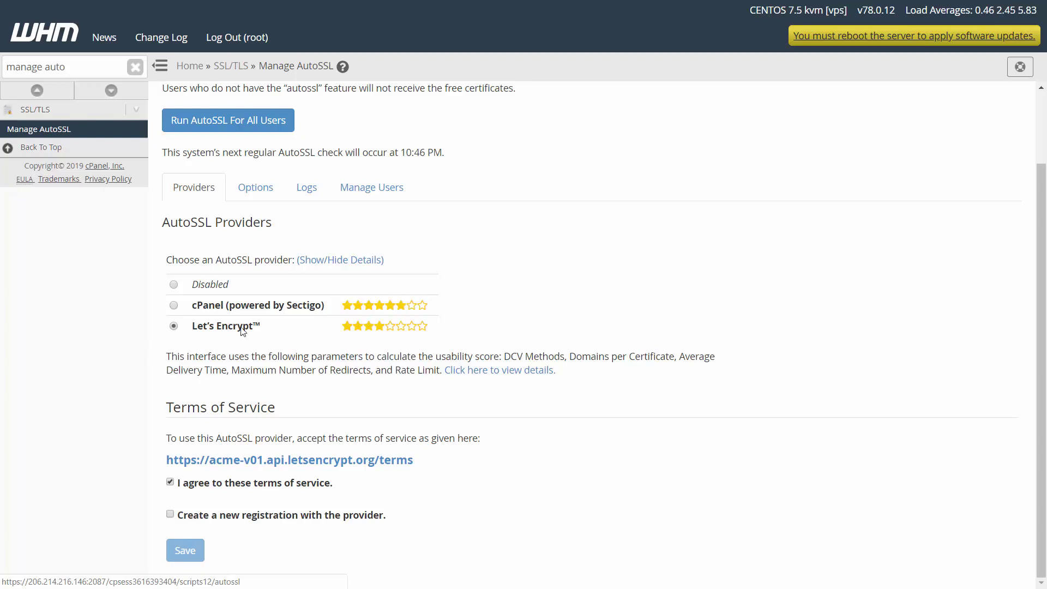
pyautogui.click(170, 515)
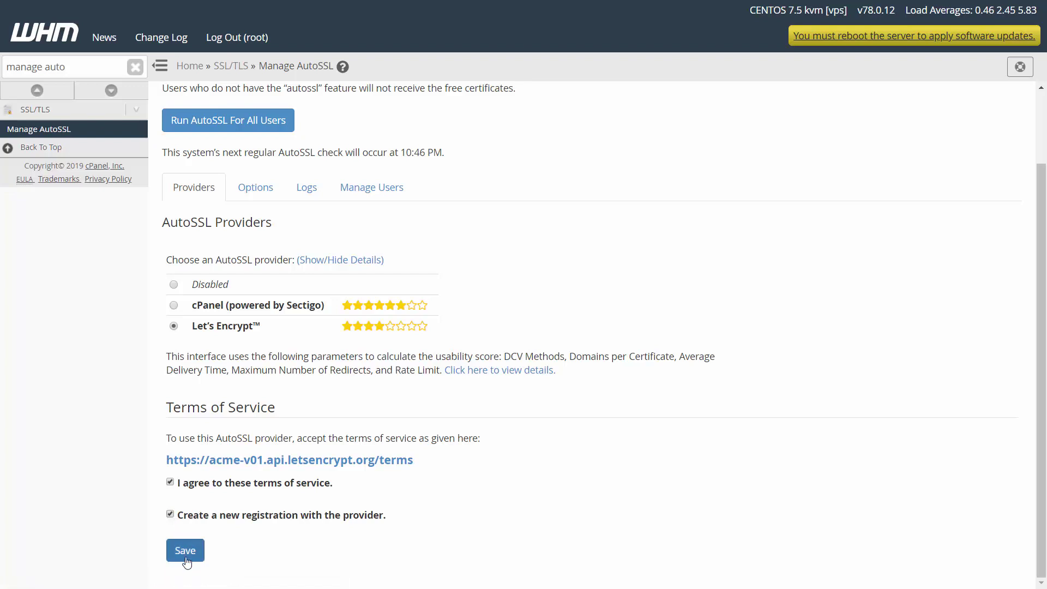
pyautogui.click(190, 560)
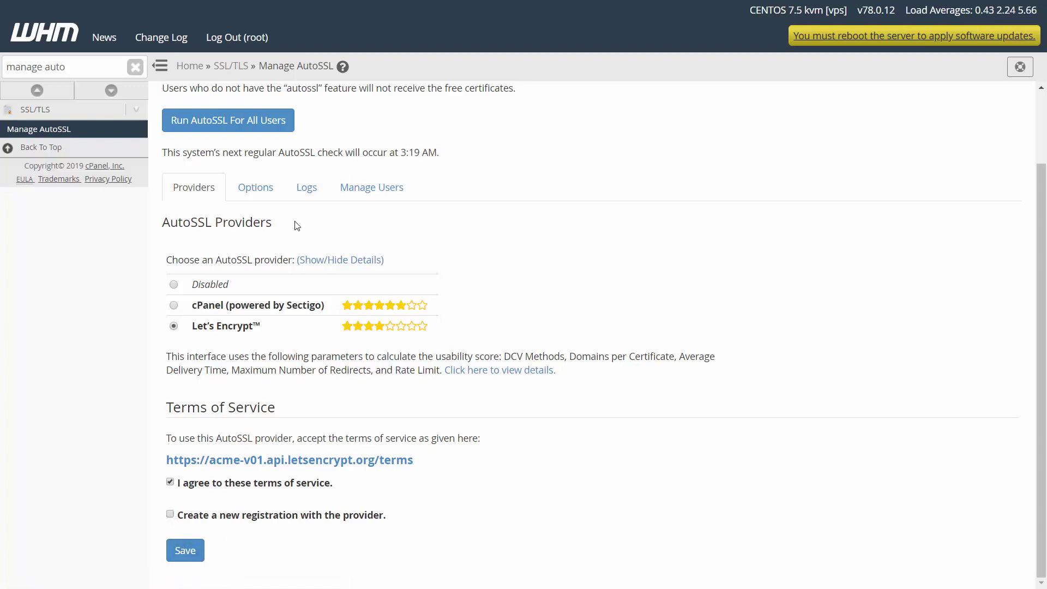
# Step: On the Manage Users tab, select the last user and enable AutoSSL for it
pyautogui.click(356, 197)
pyautogui.scroll(-6, 453, 486)
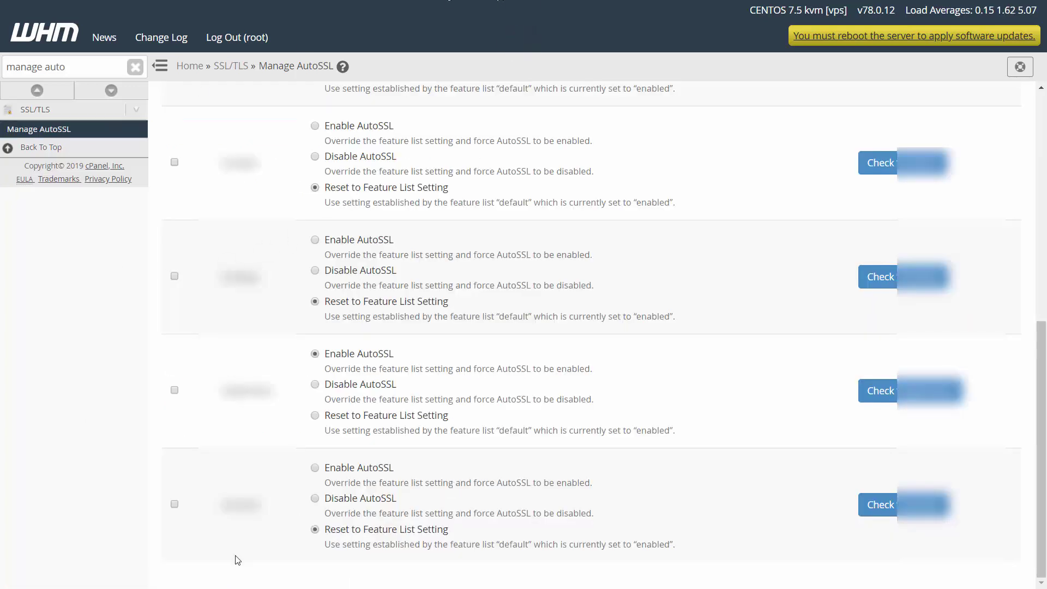
pyautogui.click(315, 468)
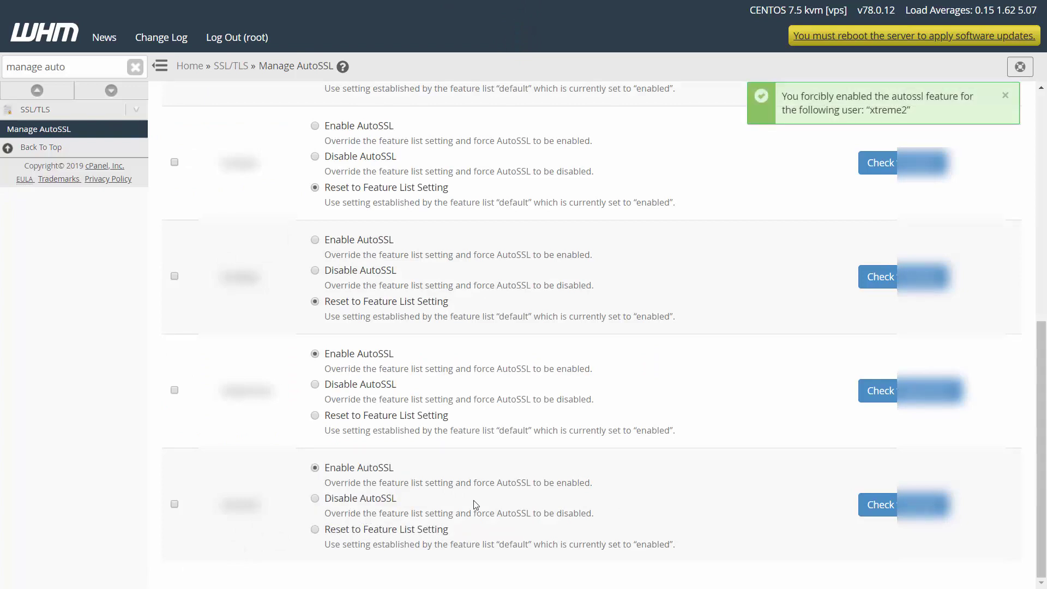
pyautogui.scroll(10, 565, 502)
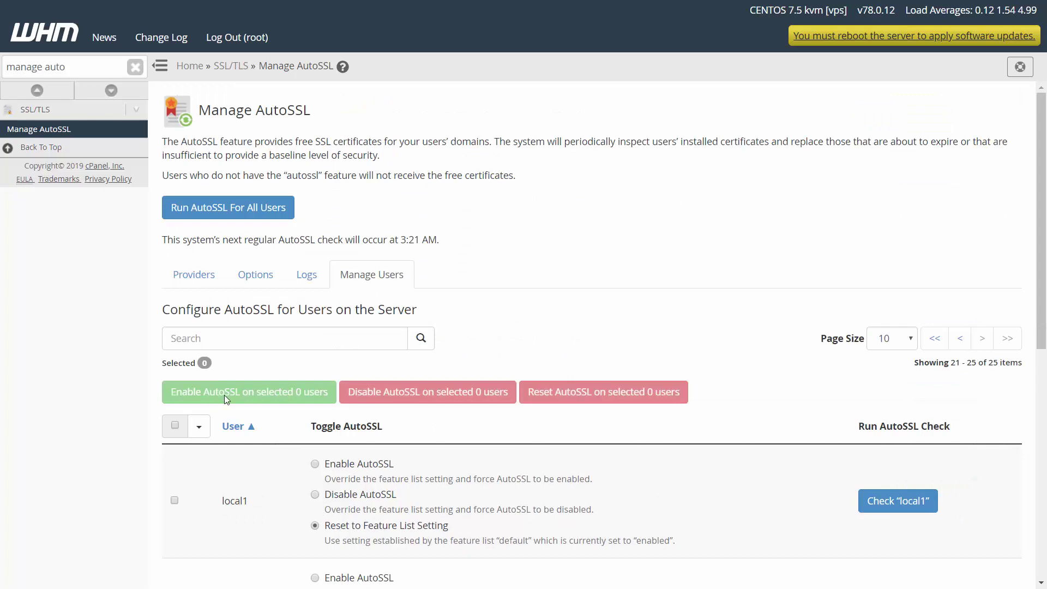
pyautogui.scroll(-8, 241, 390)
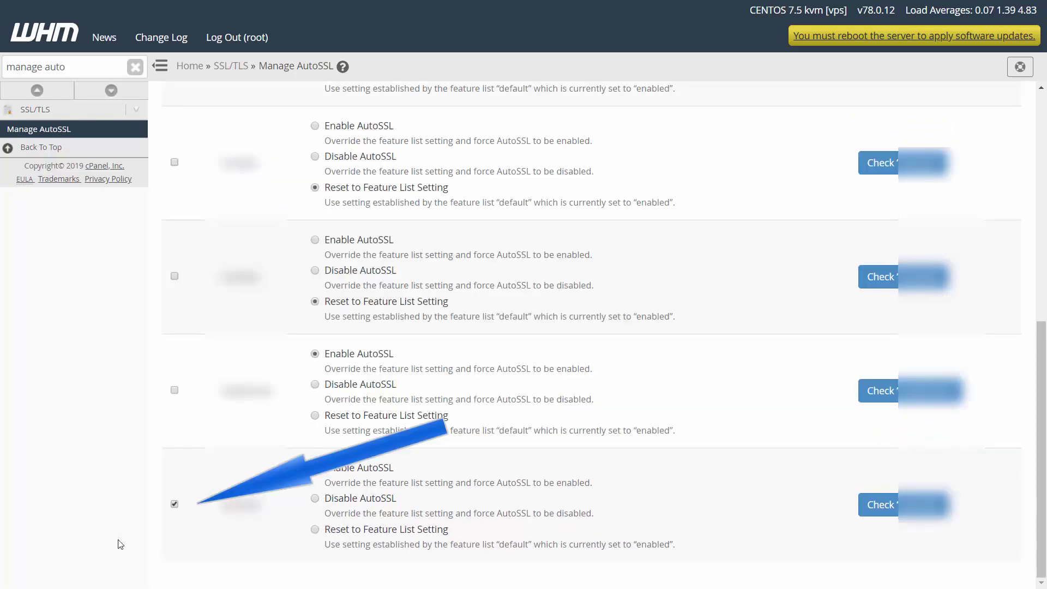
pyautogui.click(174, 505)
pyautogui.scroll(10, 173, 516)
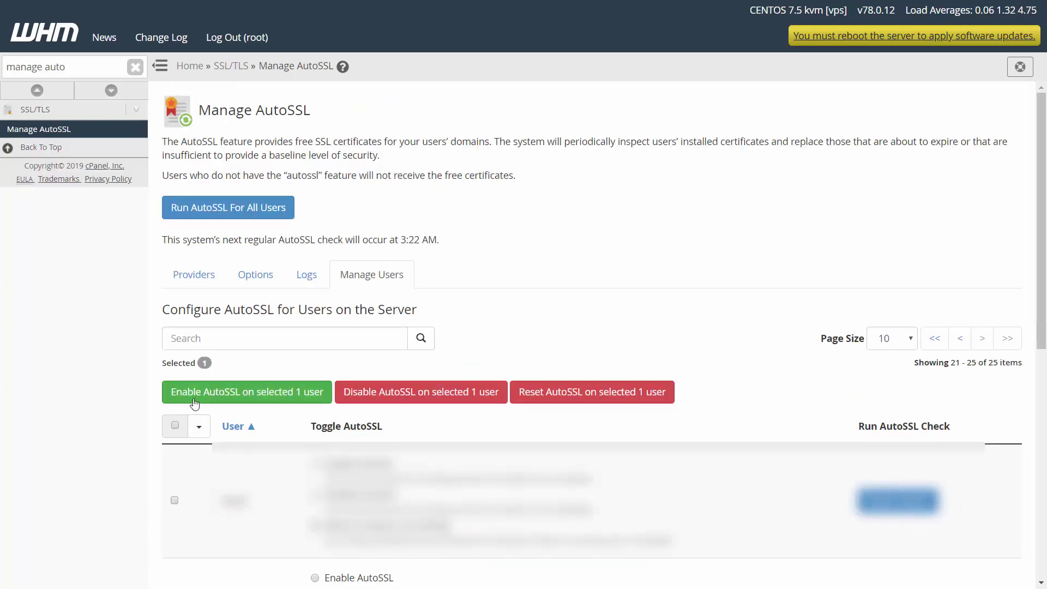
pyautogui.click(213, 397)
pyautogui.scroll(-10, 839, 568)
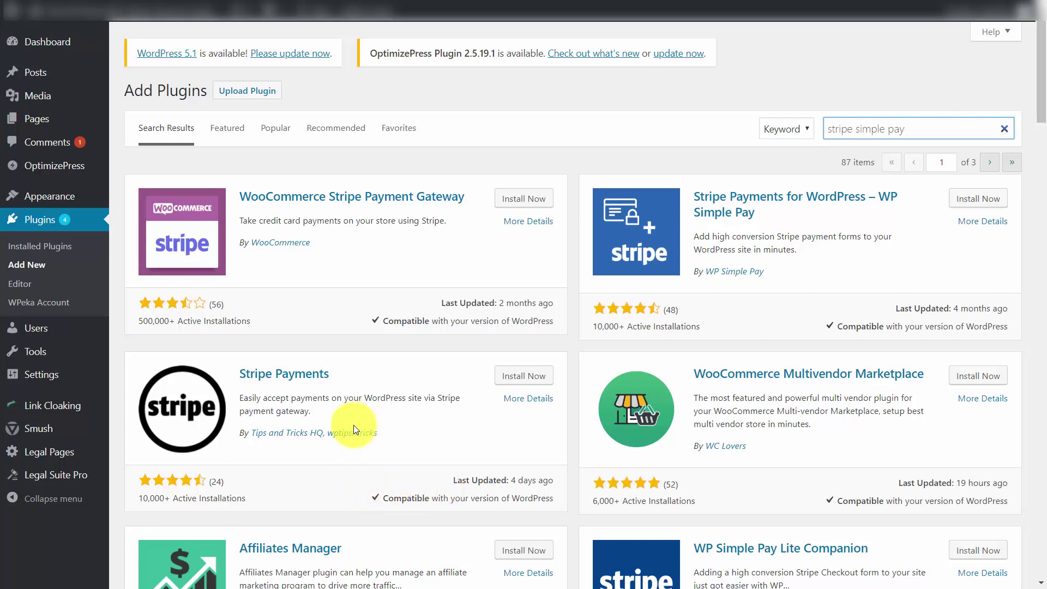
# Step: Install and activate WP Simple Pay, then open its Simple Pay Lite payment forms list
pyautogui.click(967, 210)
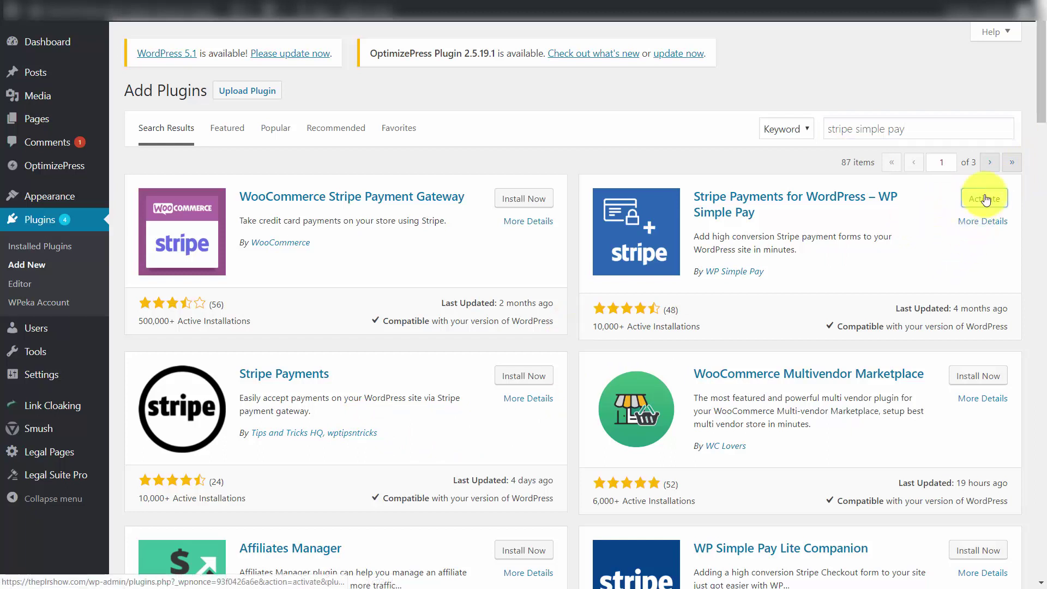
pyautogui.click(984, 198)
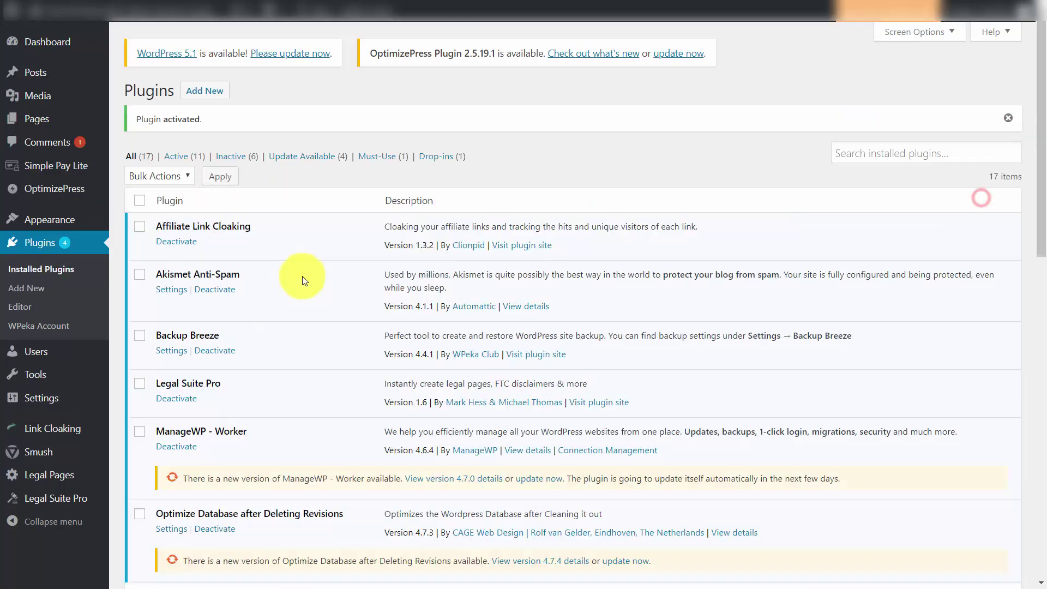
pyautogui.moveTo(44, 180)
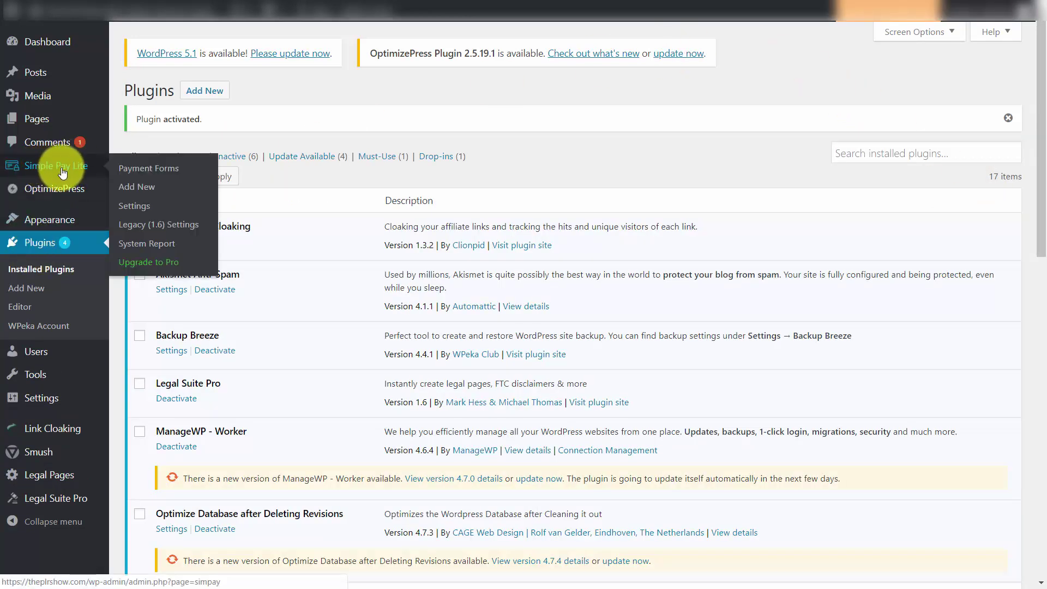
pyautogui.click(63, 170)
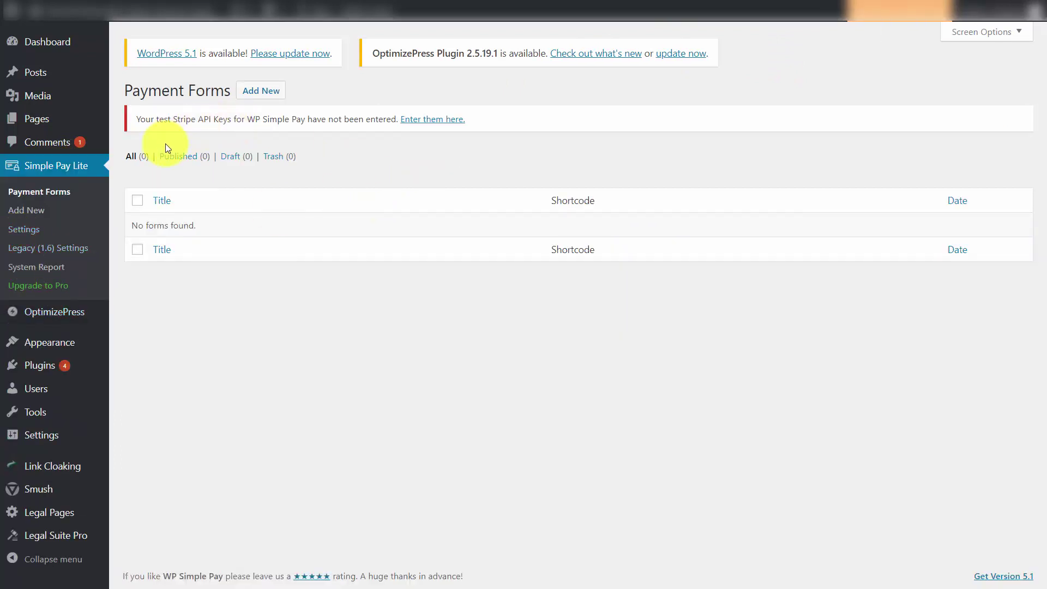
# Step: Publish the $17.00 payment form and copy its shortcode [simpay id="9746"]
pyautogui.click(419, 121)
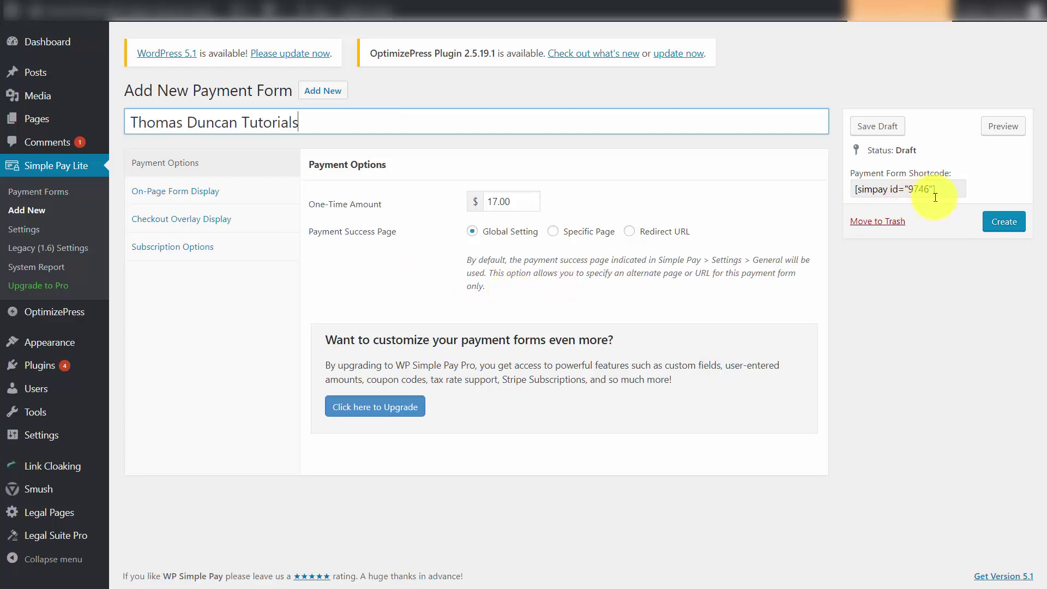
pyautogui.click(1000, 221)
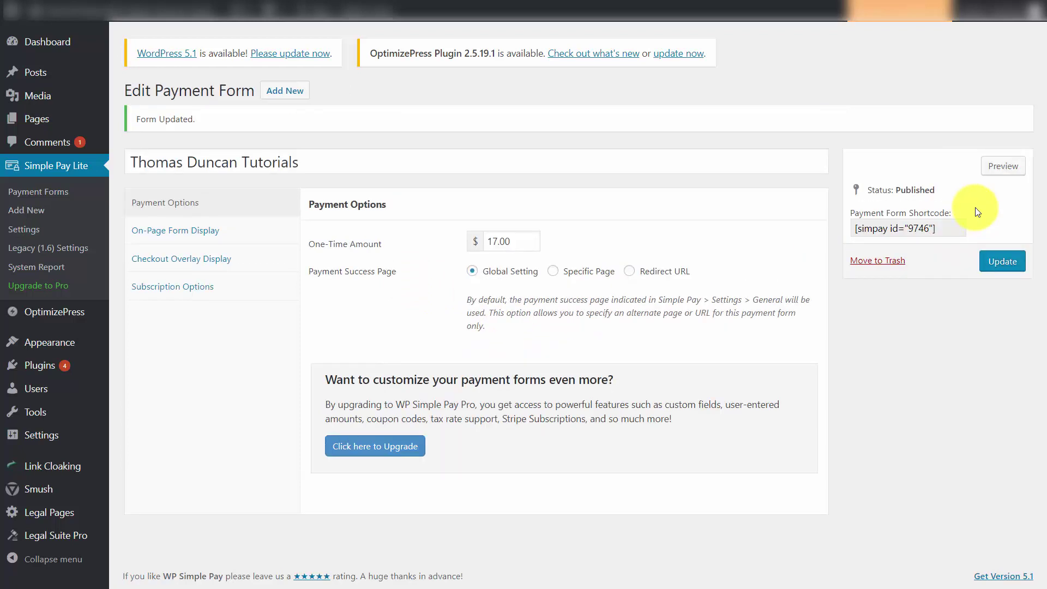
pyautogui.moveTo(953, 224); pyautogui.dragTo(863, 227)
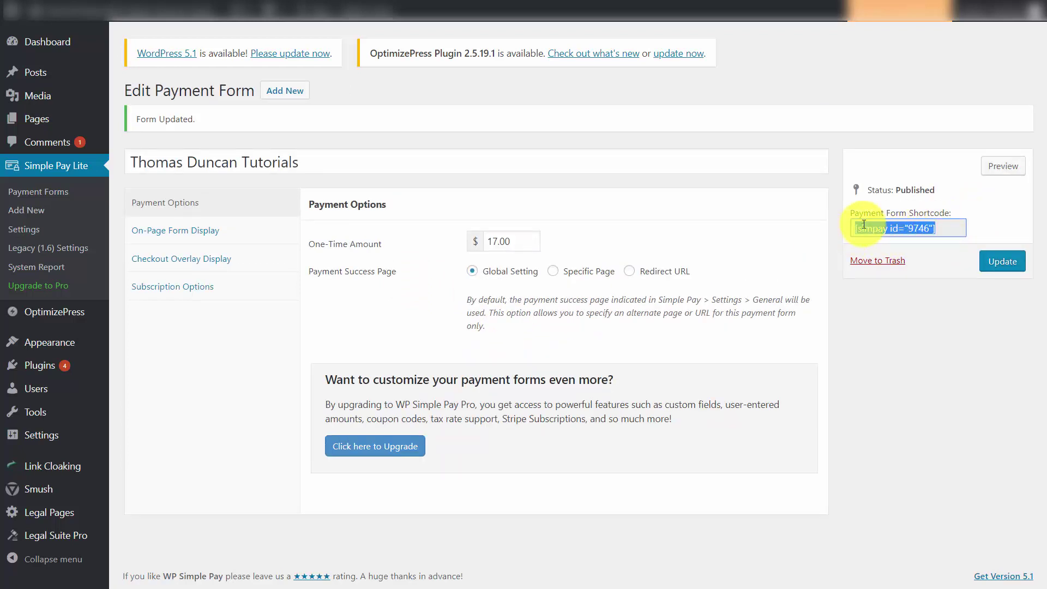
pyautogui.rightClick(866, 224)
pyautogui.click(855, 234)
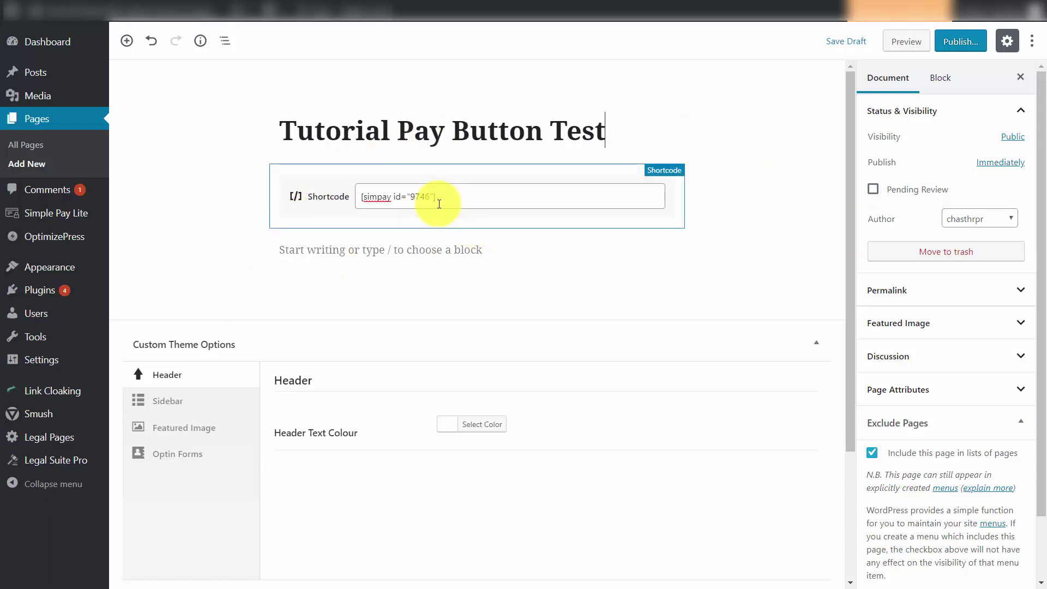
# Step: Preview the Tutorial Pay Button Test page with its pay button
pyautogui.click(910, 48)
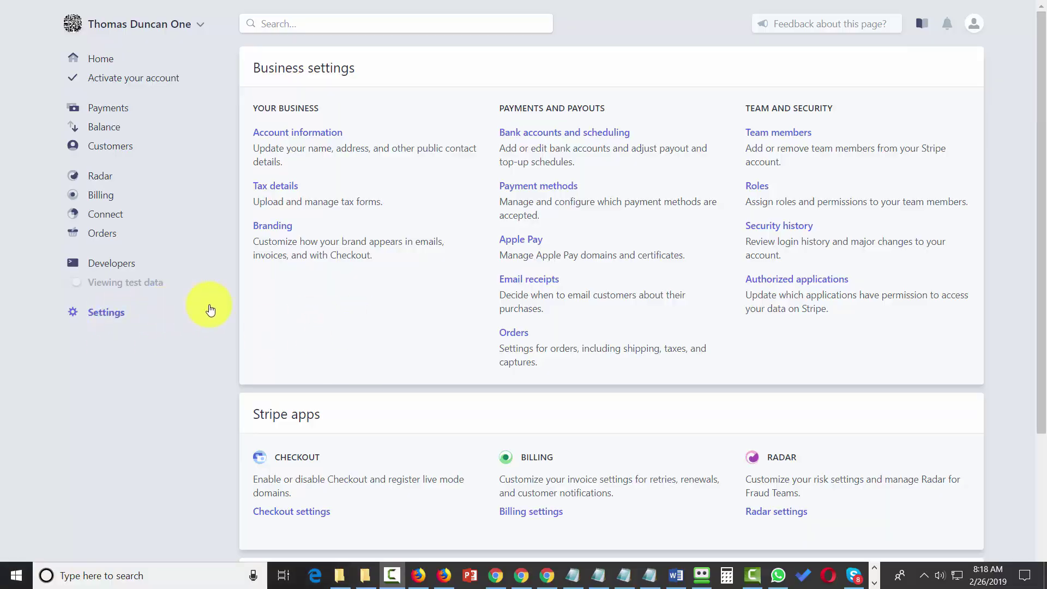
# Step: Open Billing settings from the Stripe apps section of Settings
pyautogui.scroll(-1, 365, 307)
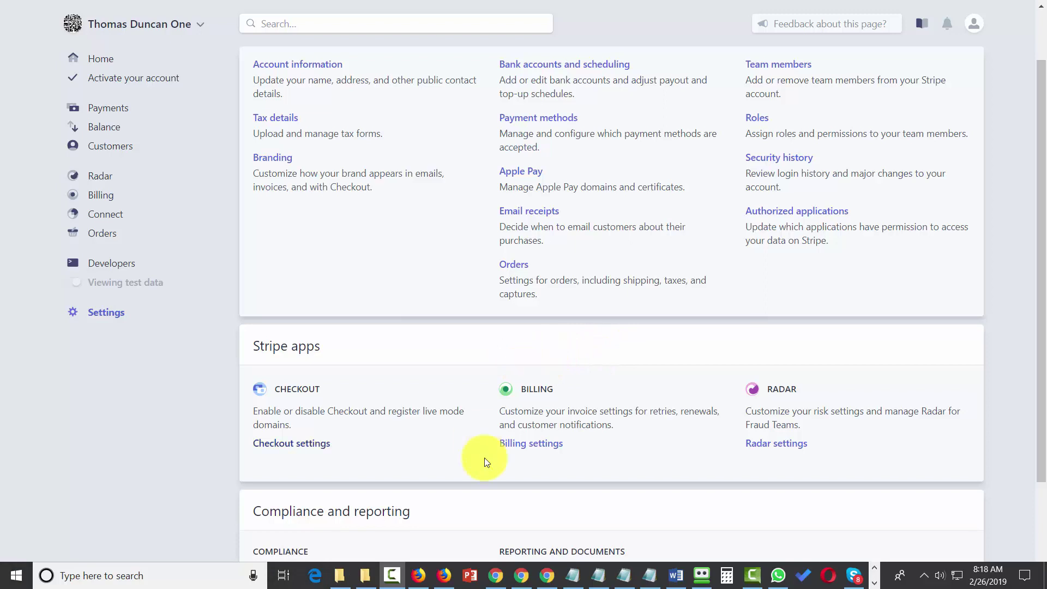
pyautogui.click(544, 446)
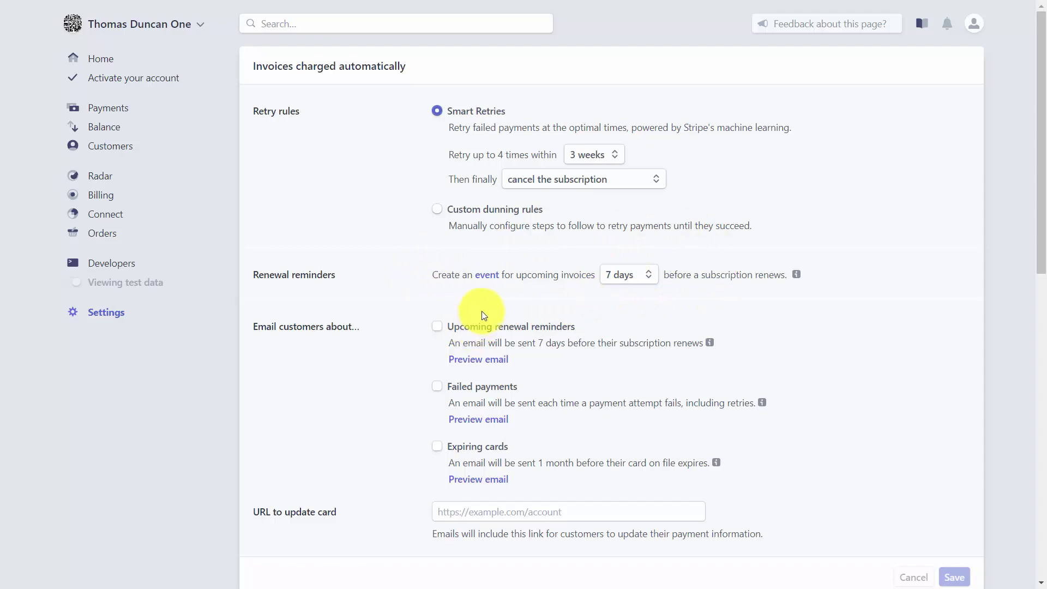
# Step: Turn on customer emails for upcoming renewals, failed payments and expiring cards
pyautogui.scroll(-1, 390, 297)
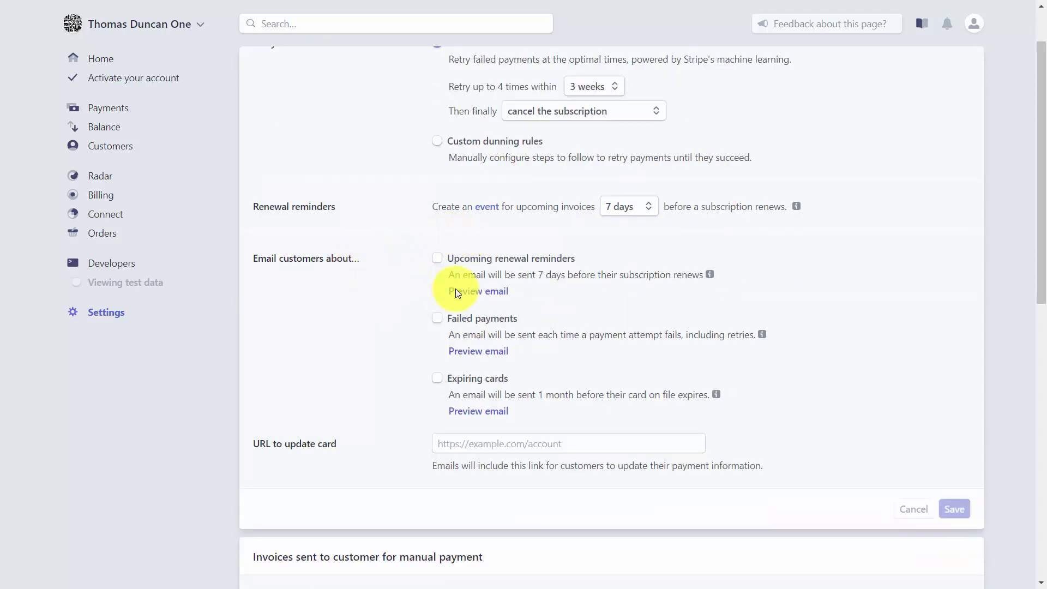
pyautogui.click(438, 264)
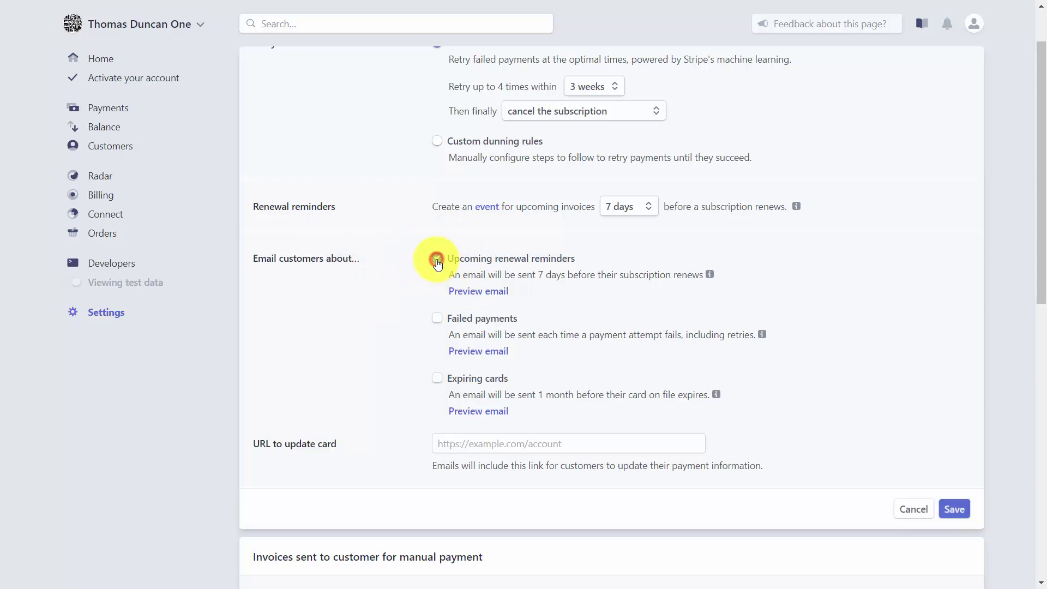
pyautogui.click(437, 320)
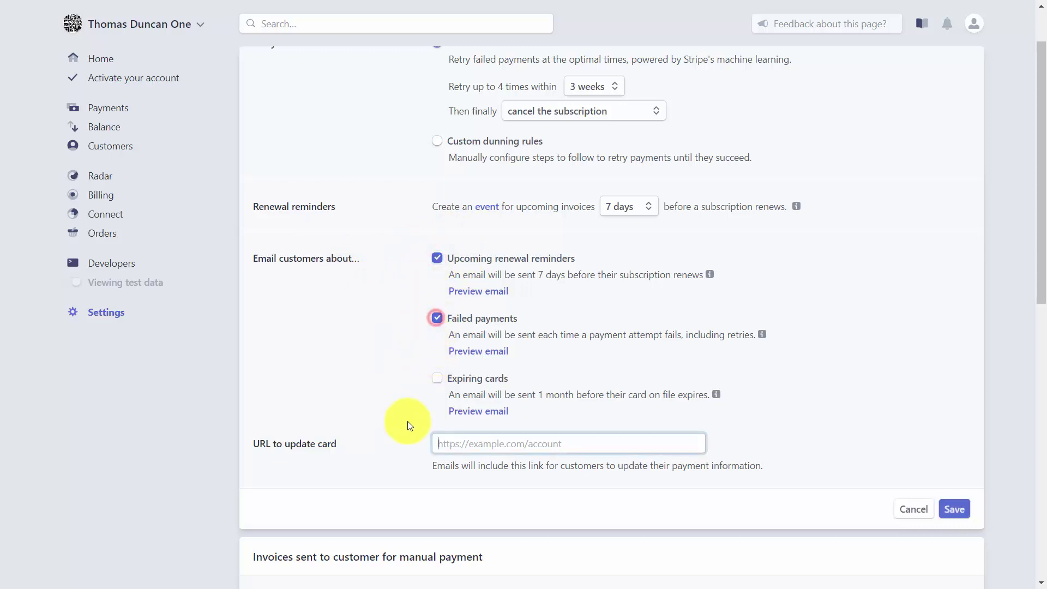
pyautogui.click(437, 379)
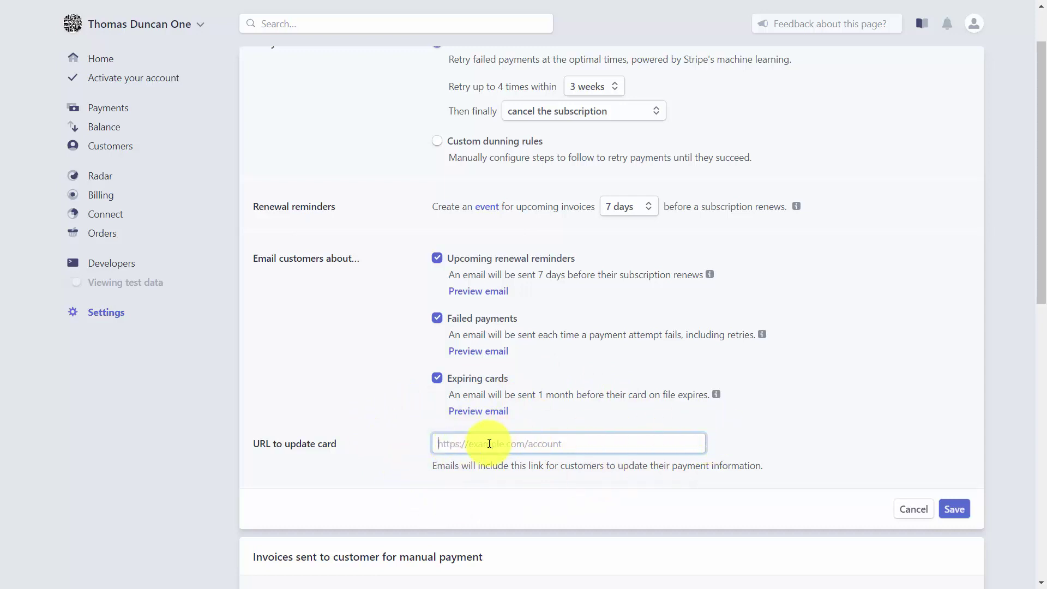
# Step: Change the payment due period for manually paid invoices from 30 to 1 day
pyautogui.scroll(-8, 375, 419)
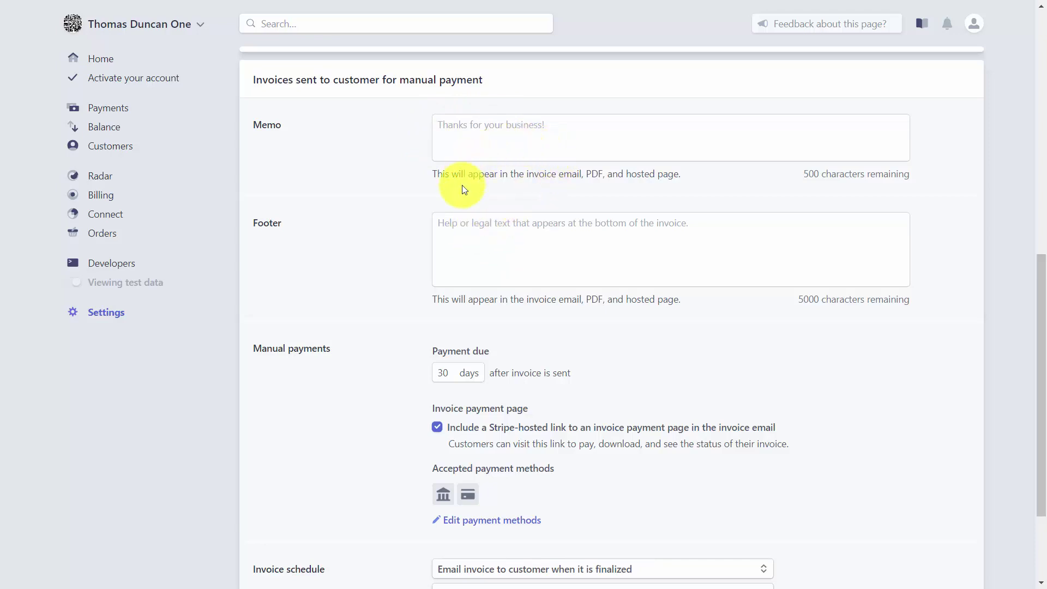
pyautogui.scroll(-3, 488, 226)
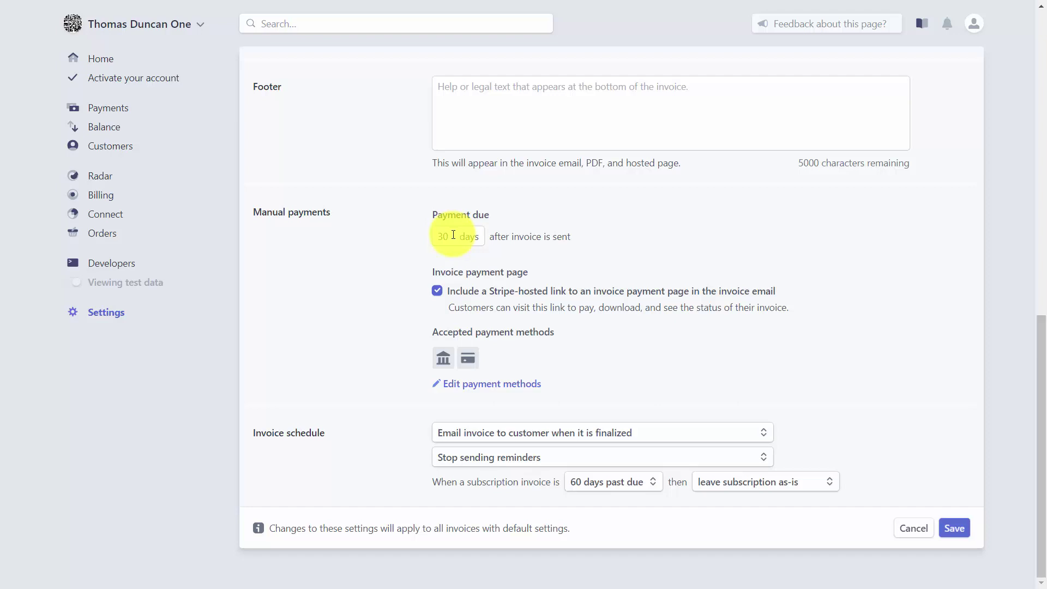
pyautogui.click(452, 238)
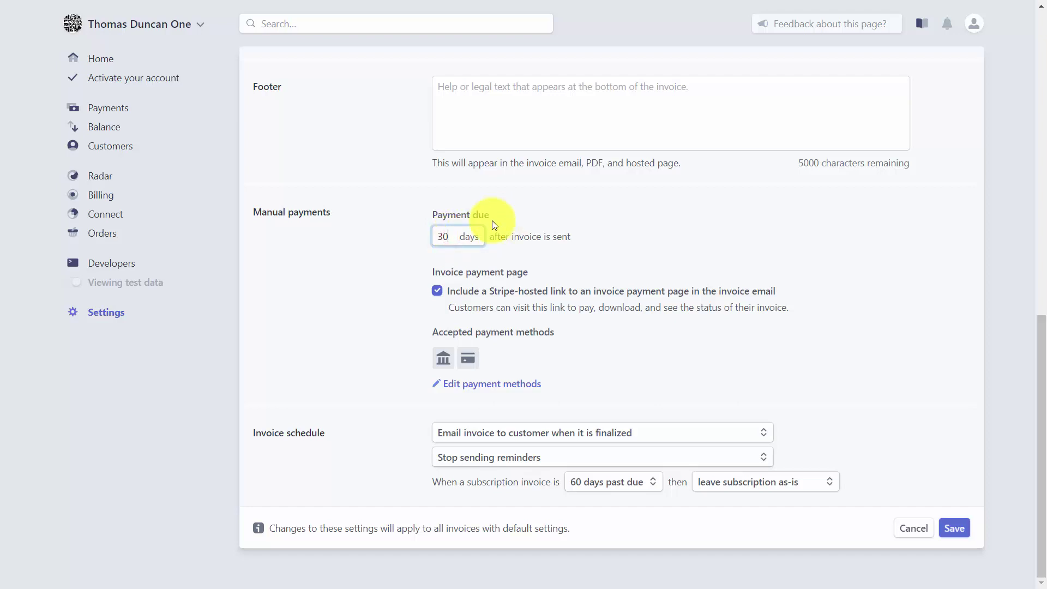
pyautogui.press('BackSpace')
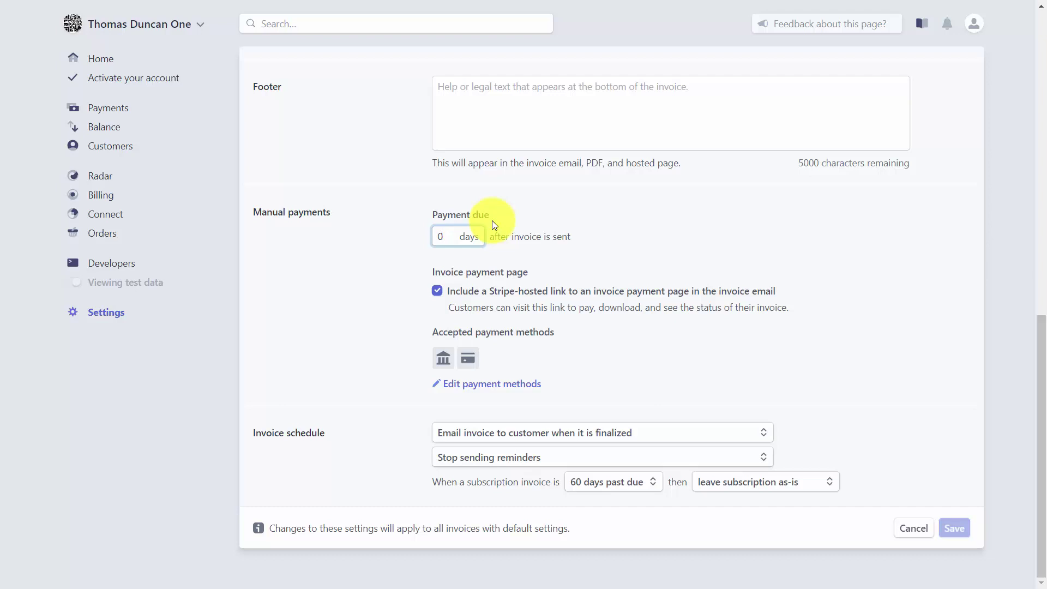
pyautogui.write('1')
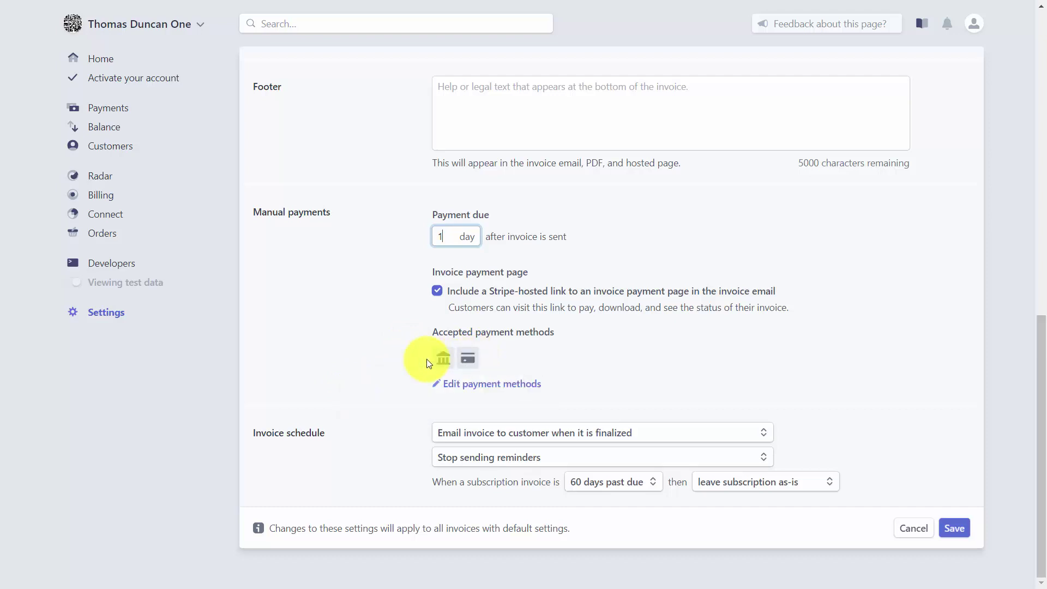
pyautogui.moveTo(404, 576)
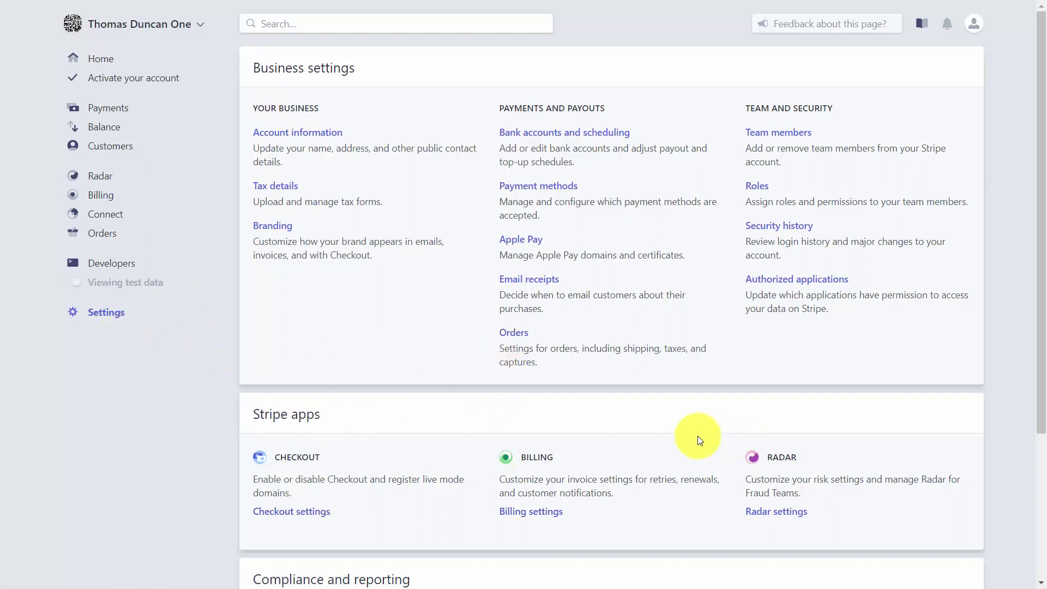
# Step: Open the Radar fraud risk settings
pyautogui.click(767, 513)
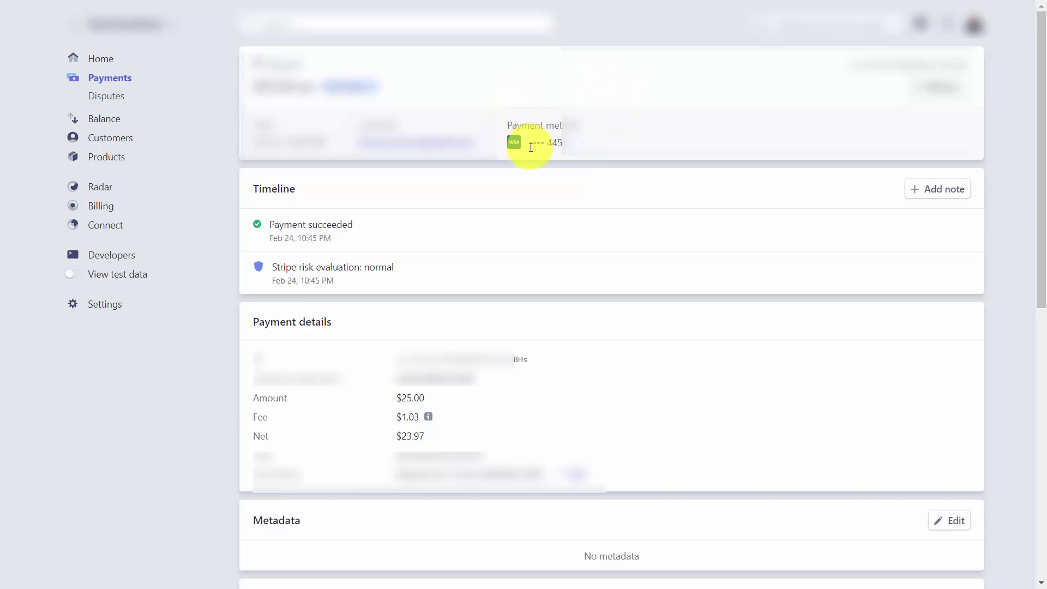
# Step: Return to the Payments list and open the $25.00 payment's actions menu
pyautogui.hotkey('alt', 'Left')
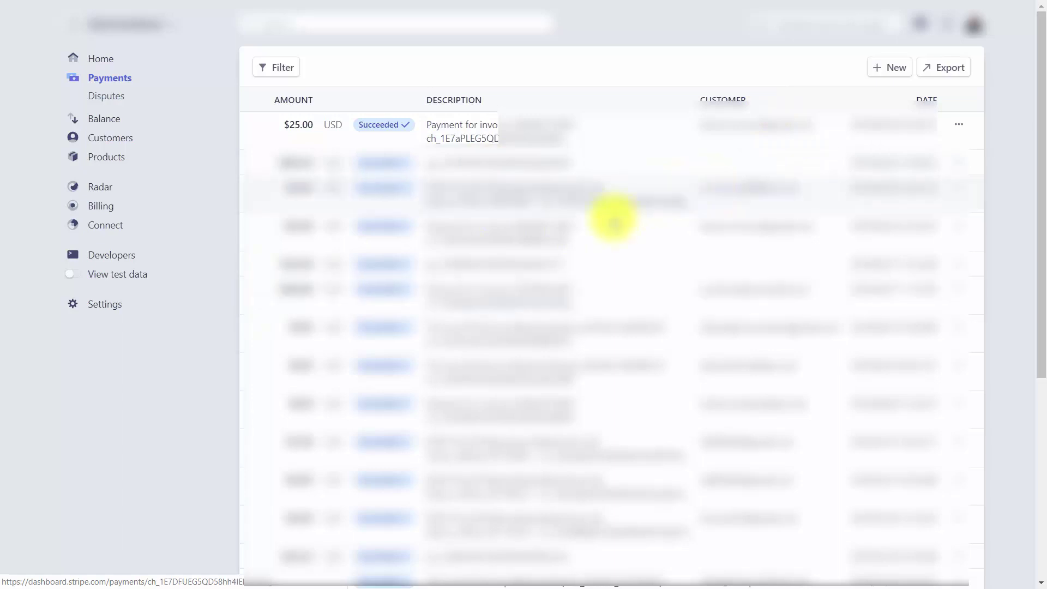
pyautogui.click(959, 126)
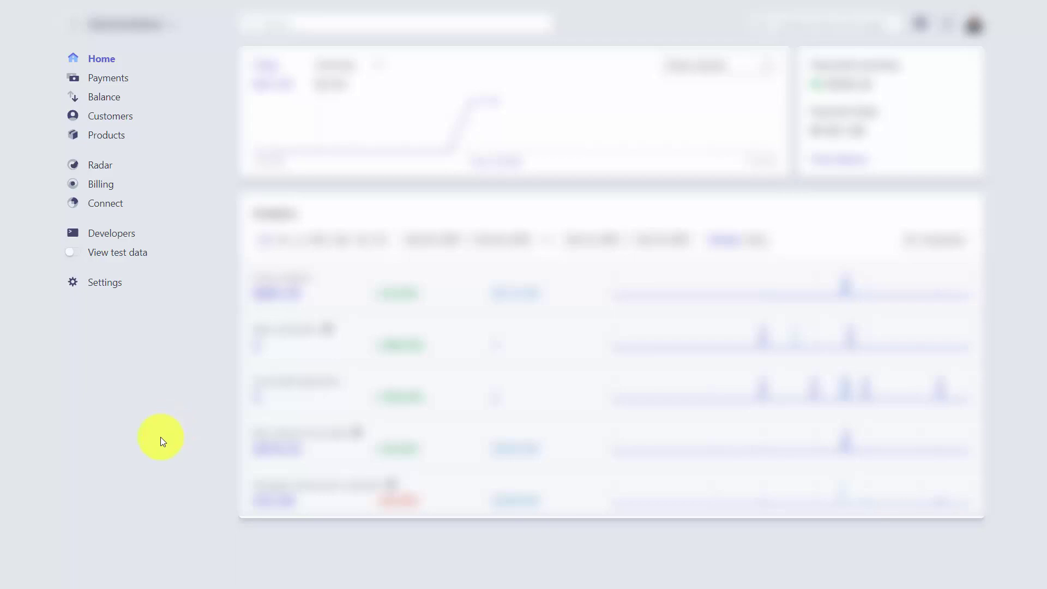
# Step: Open the Balance page showing the Feb 27 payout and upcoming payments
pyautogui.click(108, 101)
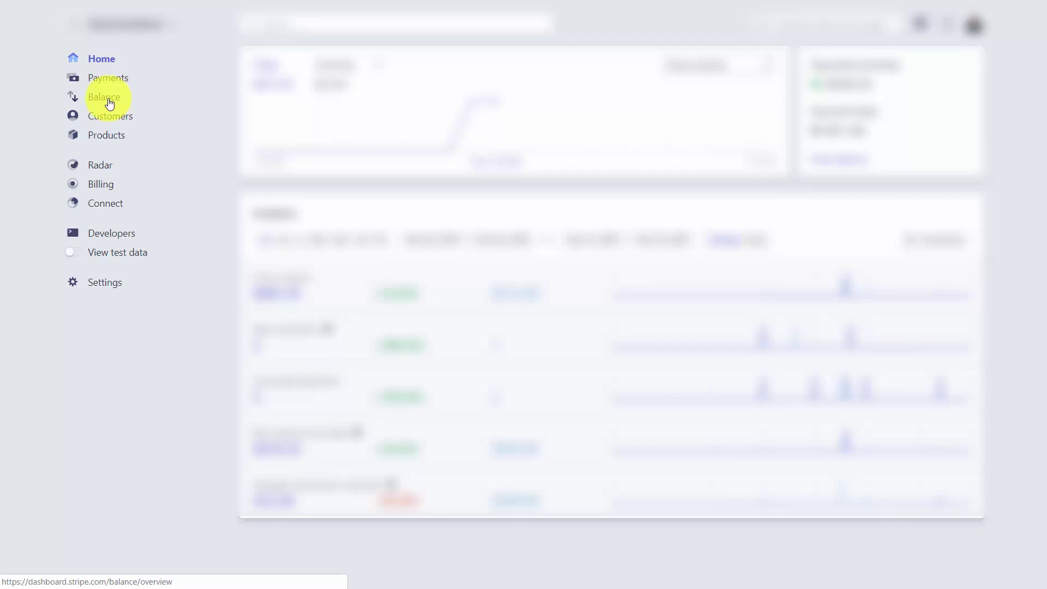
pyautogui.click(110, 103)
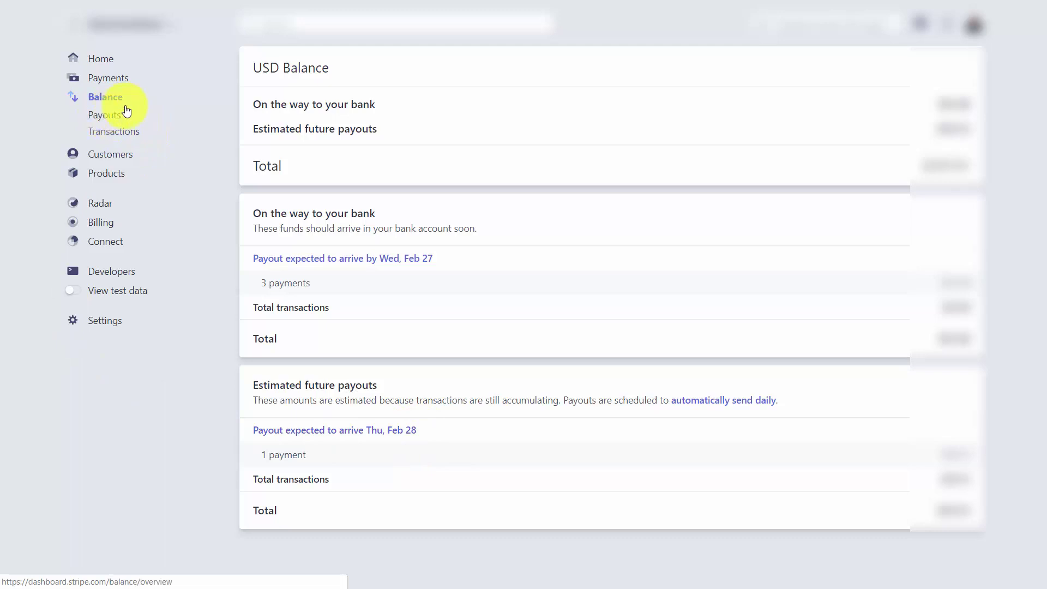
# Step: Browse the Payouts page and then the Balance transactions list
pyautogui.click(116, 117)
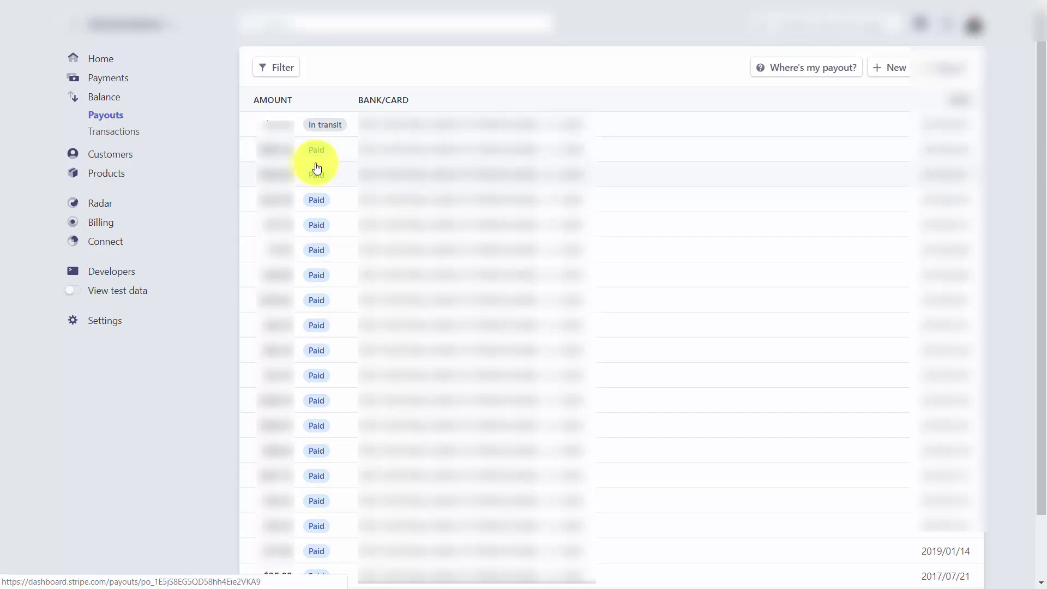
pyautogui.click(138, 134)
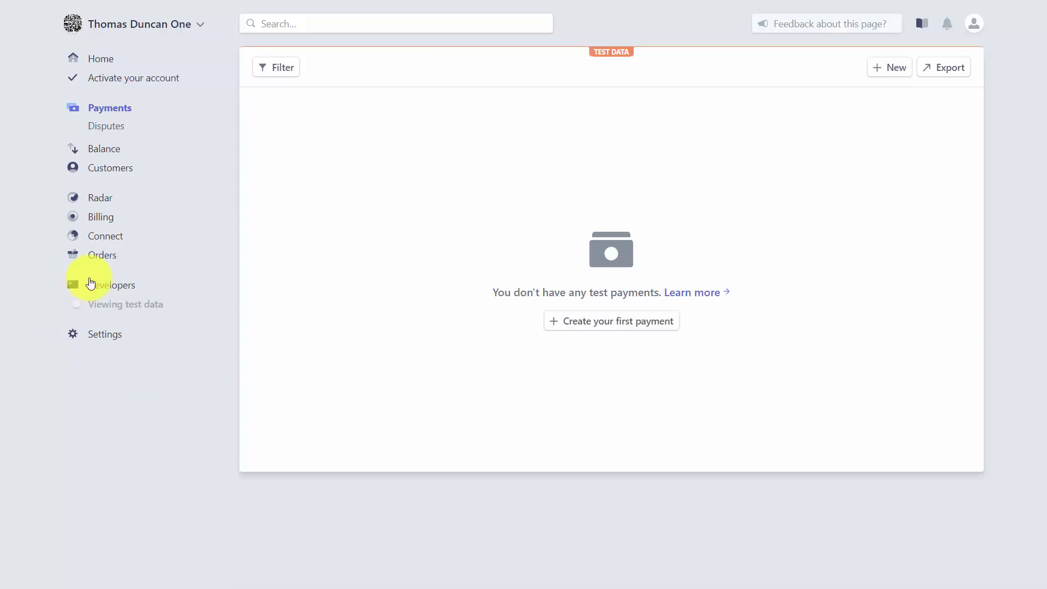
# Step: Create the first test customer with the customer's e-mail and description 'Video Tutorial'
pyautogui.click(107, 172)
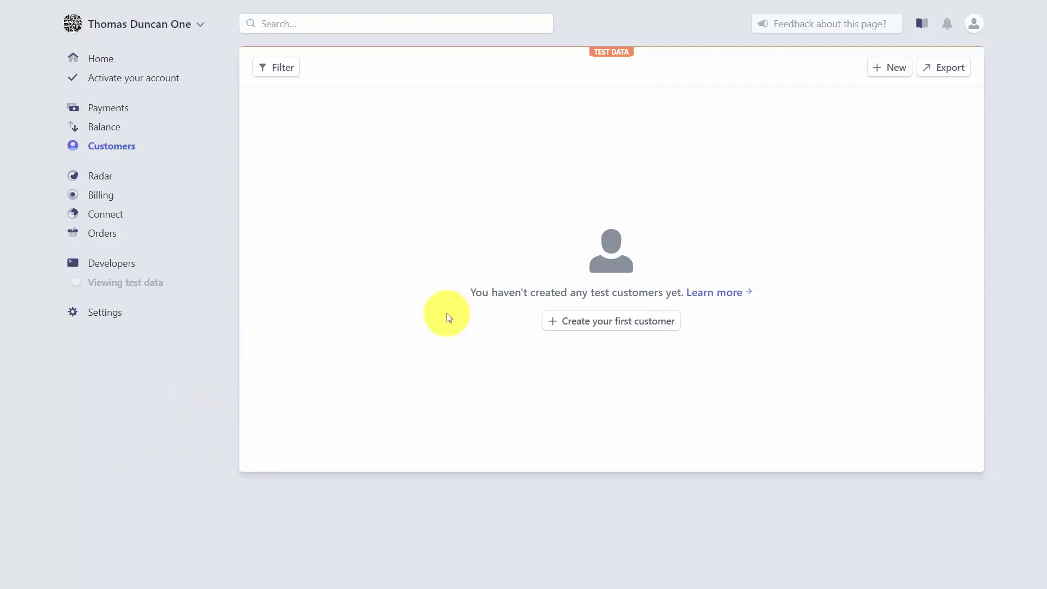
pyautogui.click(569, 324)
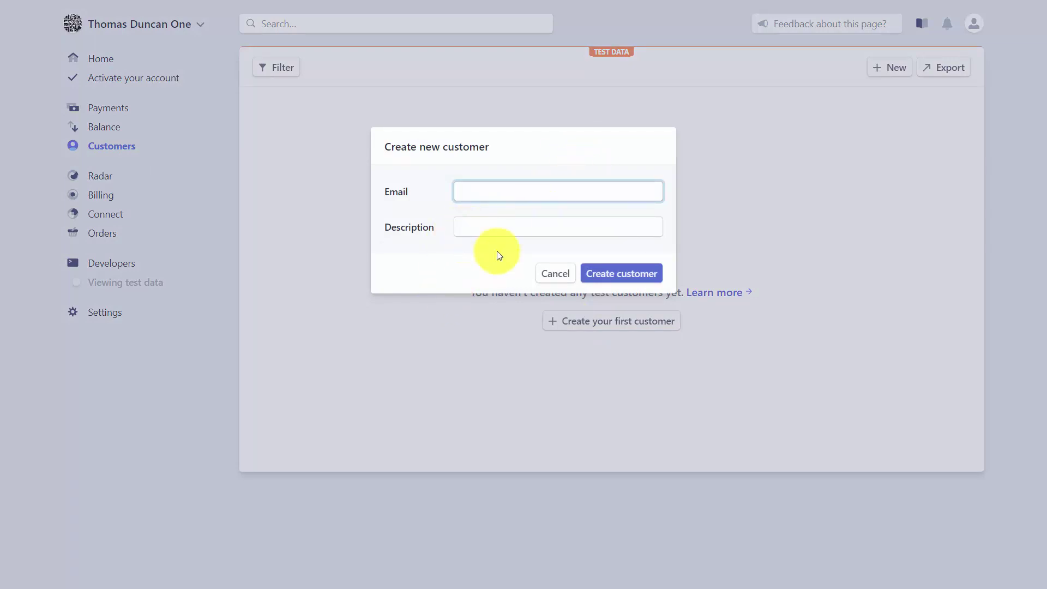
pyautogui.press('Tab')
pyautogui.write('Video Tutorial')
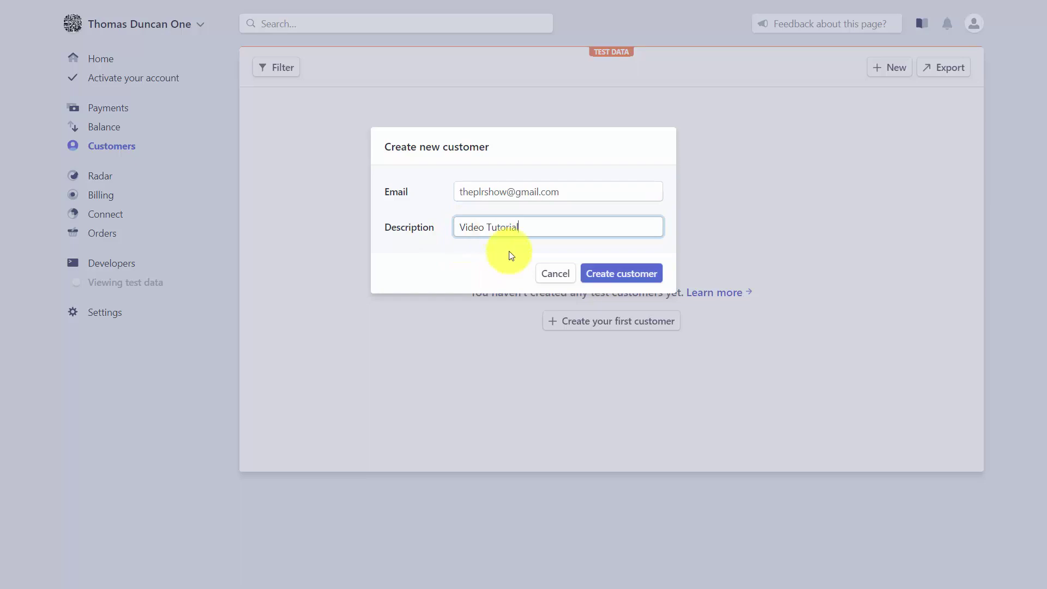
pyautogui.click(609, 275)
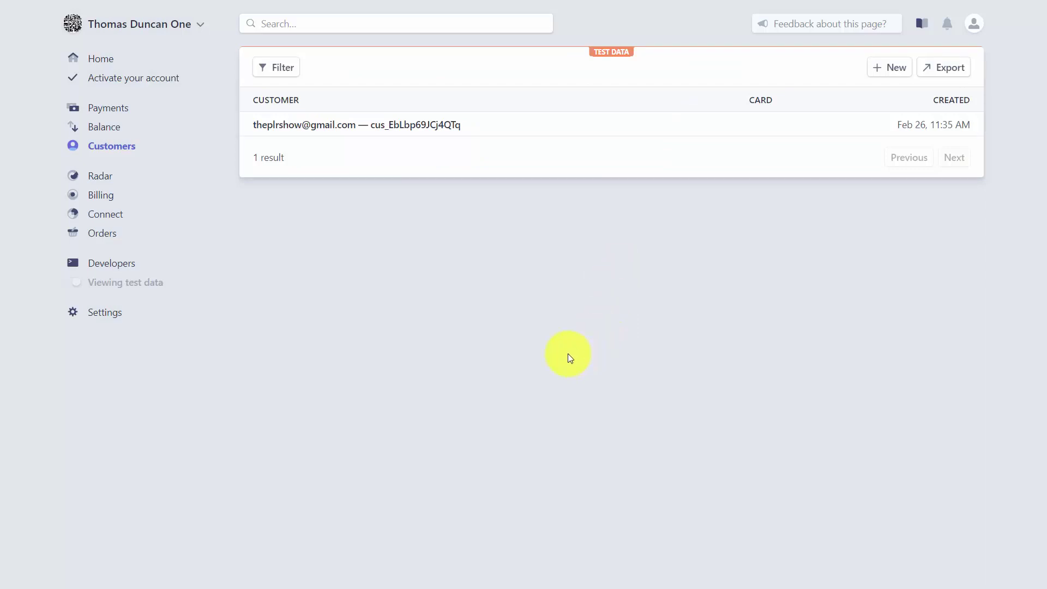
# Step: Open the new customer's record and scroll through its details
pyautogui.click(374, 129)
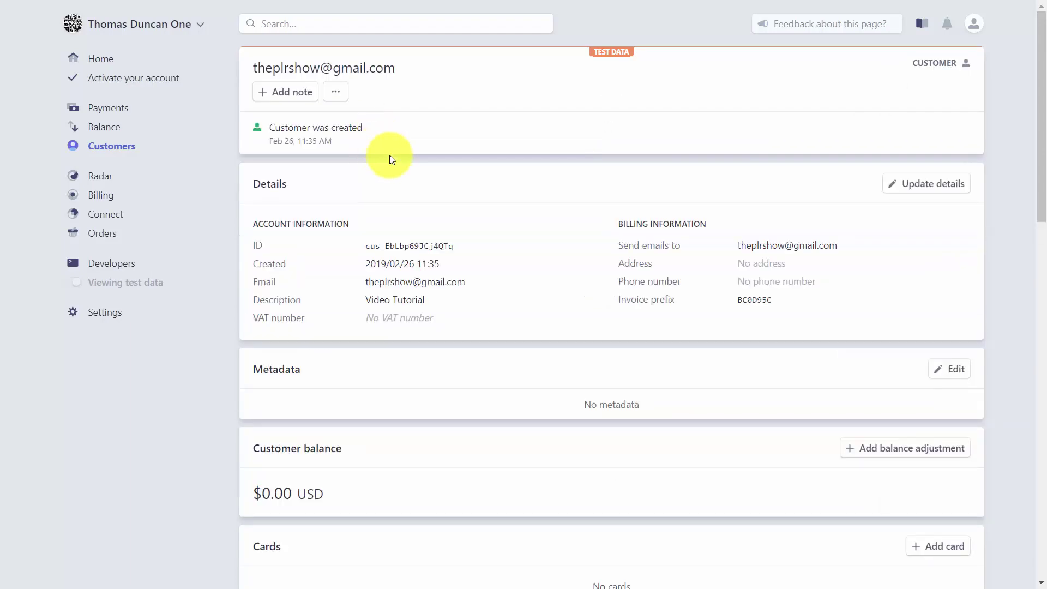
pyautogui.scroll(-1, 504, 229)
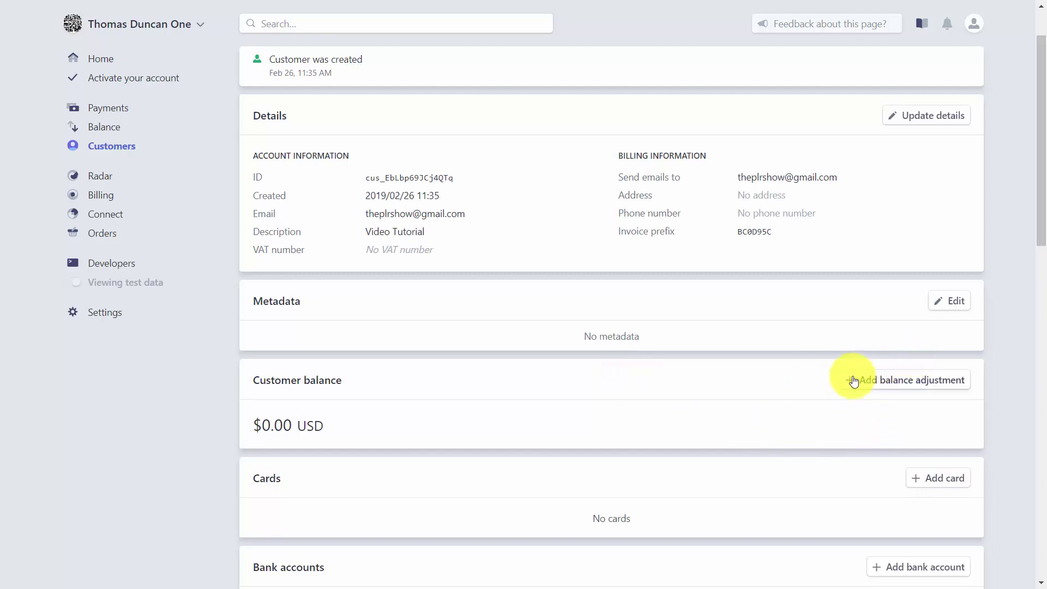
pyautogui.scroll(-7, 707, 384)
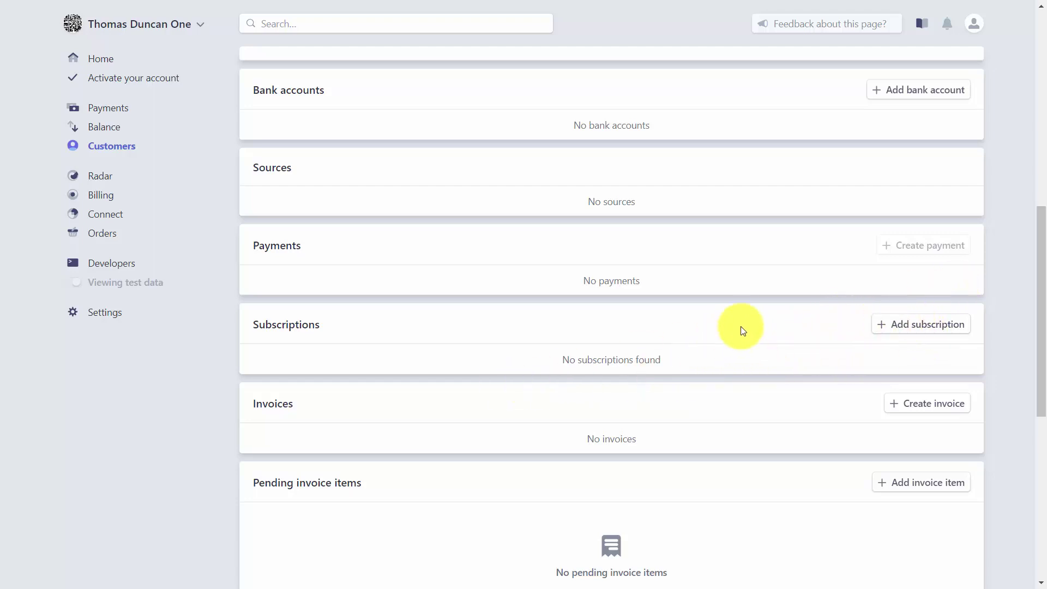
pyautogui.scroll(-2, 808, 299)
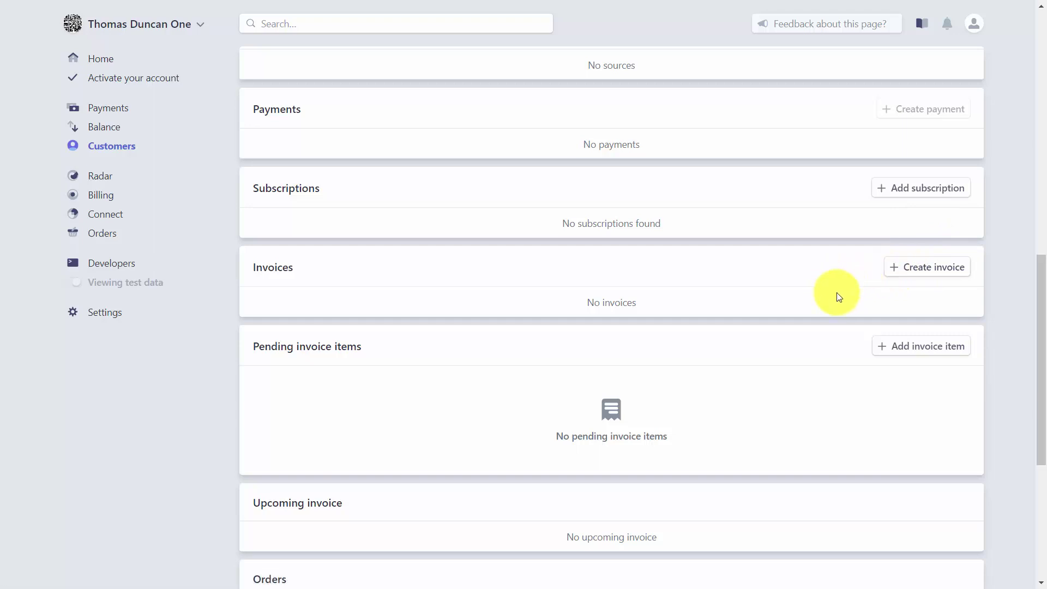
pyautogui.scroll(-5, 839, 297)
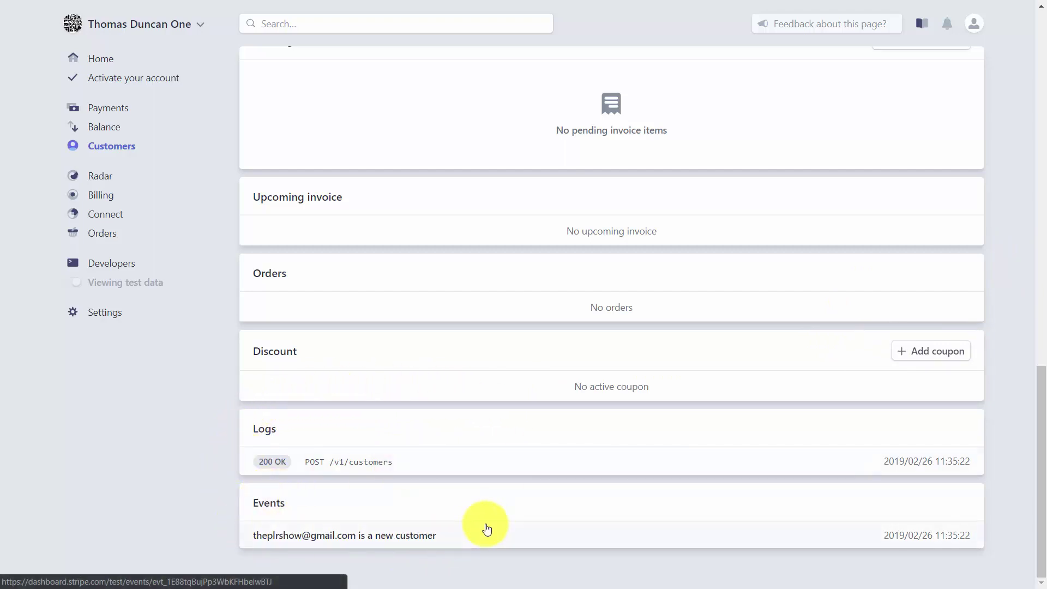
pyautogui.scroll(15, 556, 420)
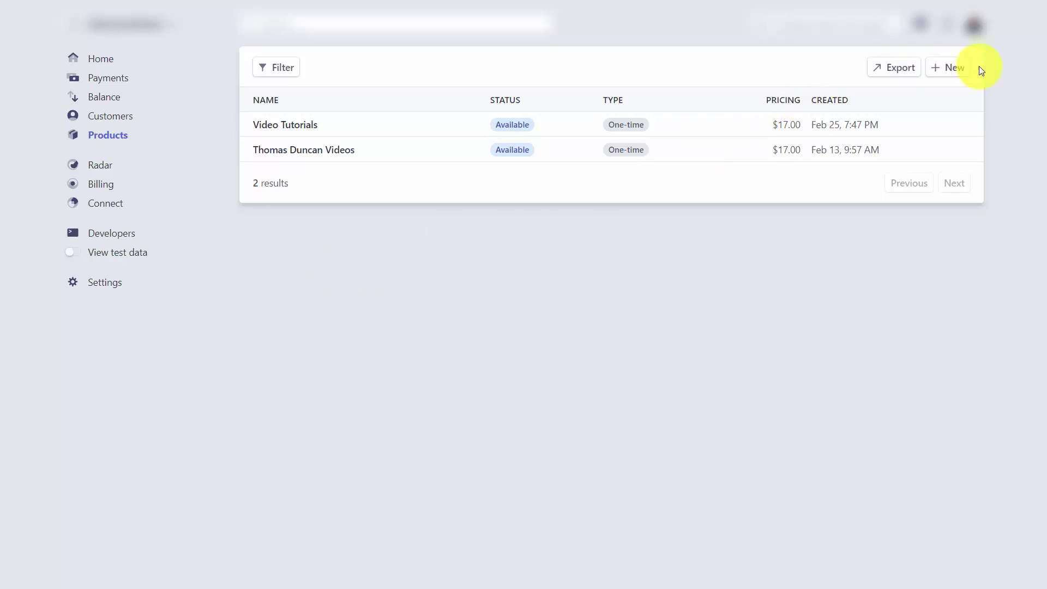
# Step: Start a new product from the Products page
pyautogui.click(939, 72)
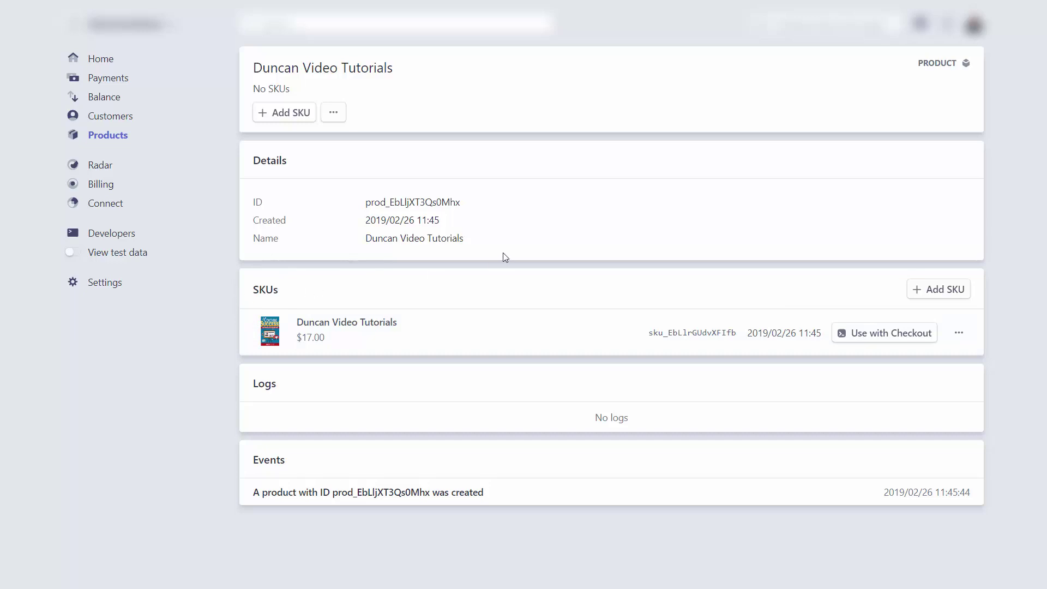
pyautogui.click(846, 334)
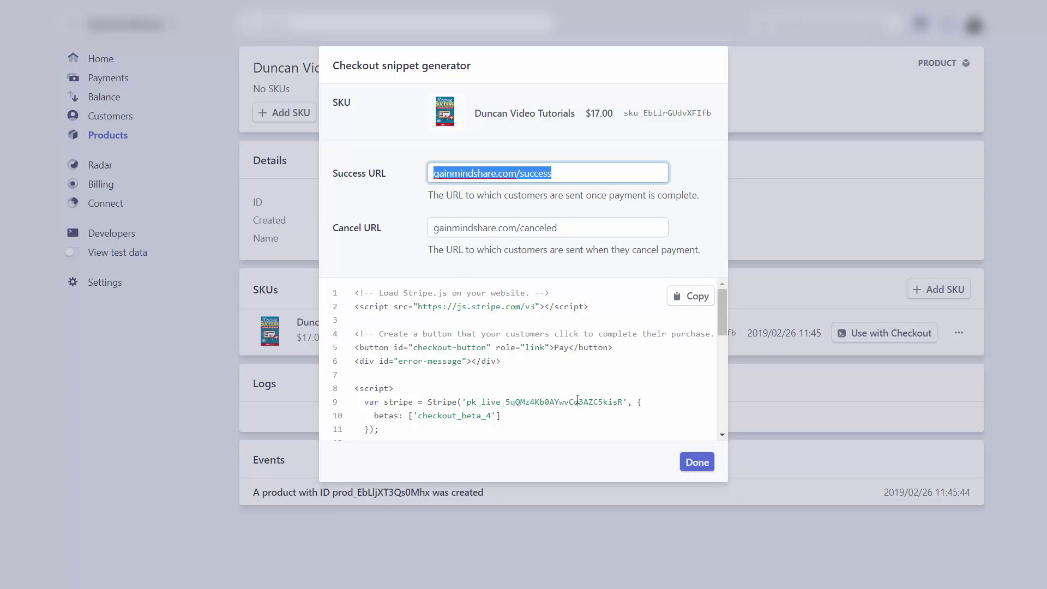
pyautogui.click(696, 462)
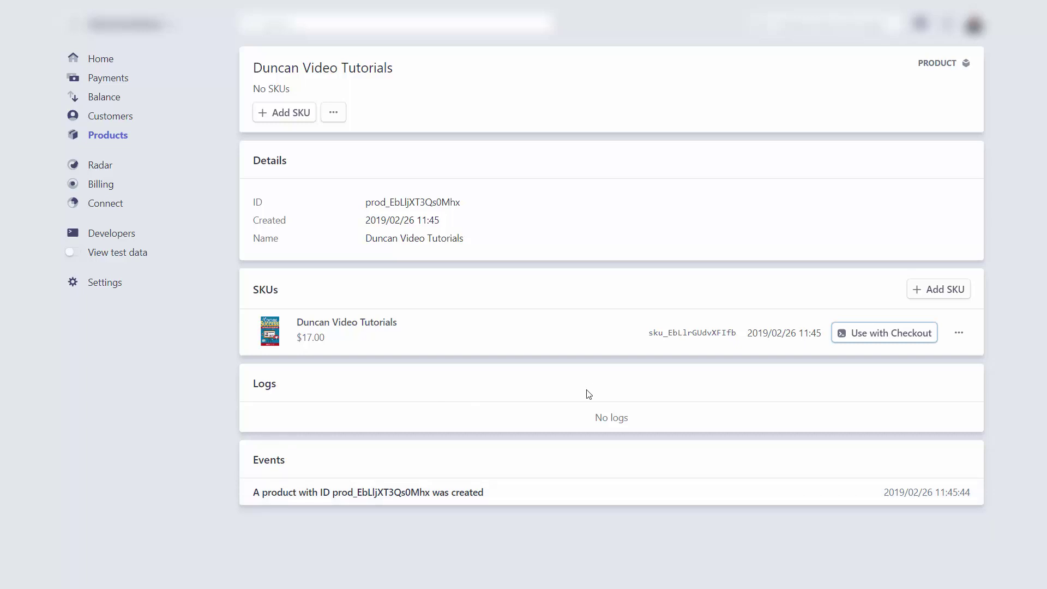
# Step: Start adding a new SKU to the Duncan Video Tutorials product
pyautogui.click(925, 296)
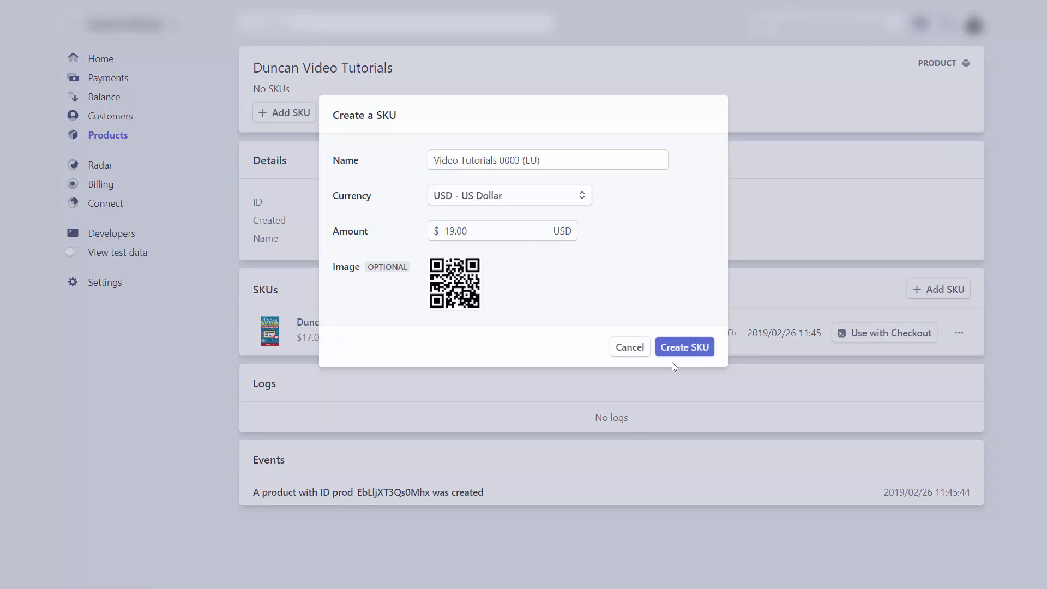
# Step: Save the Video Tutorials 0003 (EU) SKU priced at $19.00 USD
pyautogui.click(676, 349)
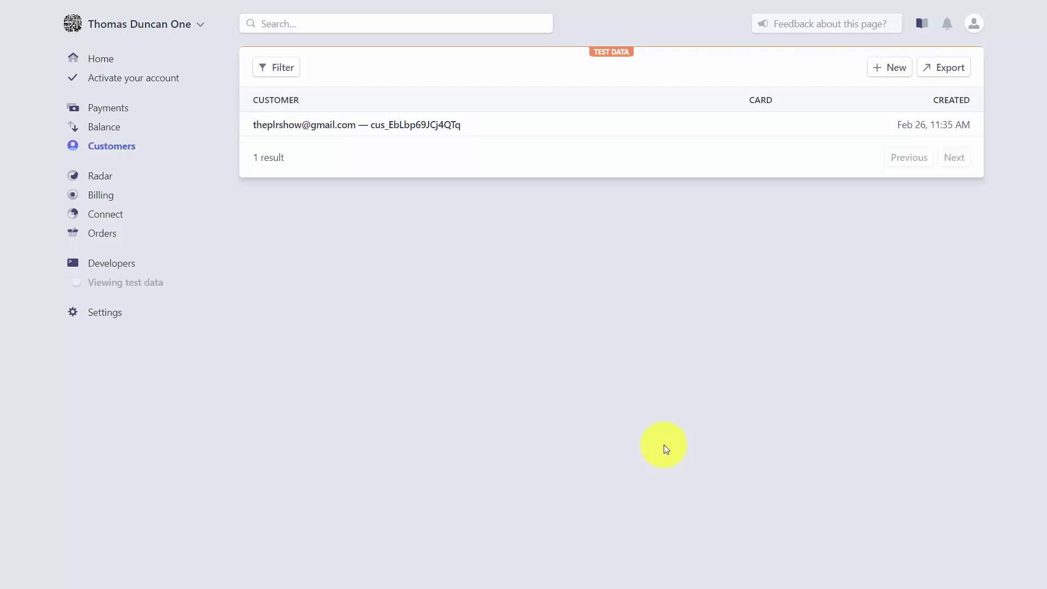
# Step: Open the test customer's record and start a new invoice from its Invoices section
pyautogui.click(345, 133)
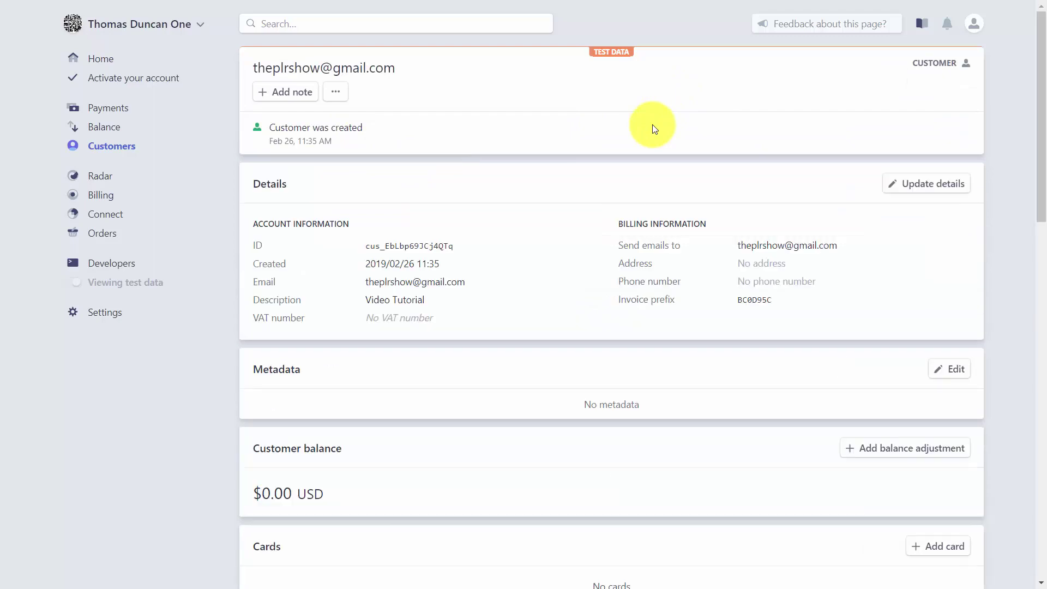
pyautogui.scroll(-11, 653, 125)
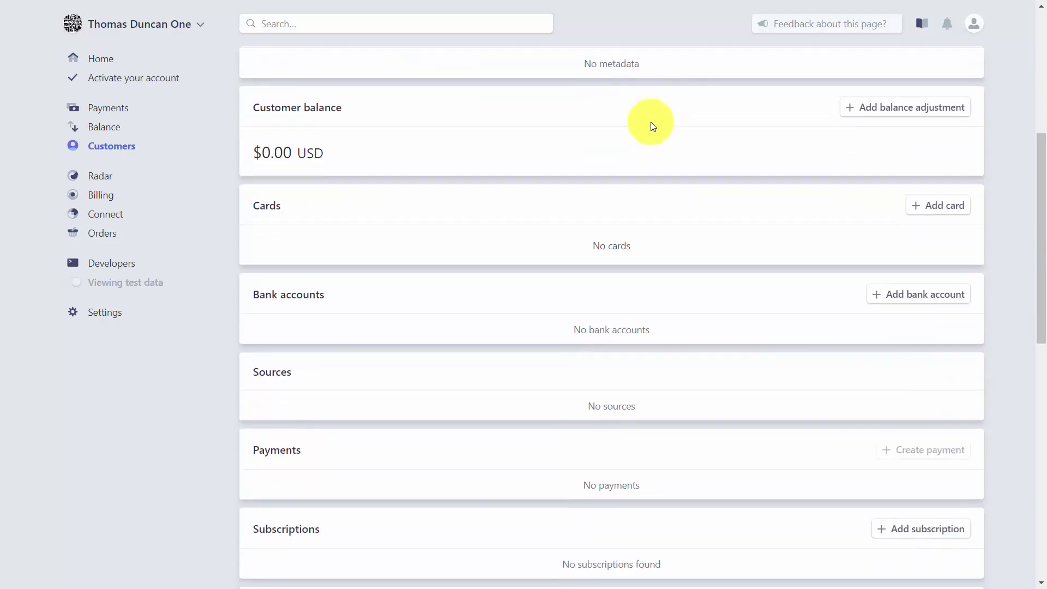
pyautogui.scroll(-2, 652, 124)
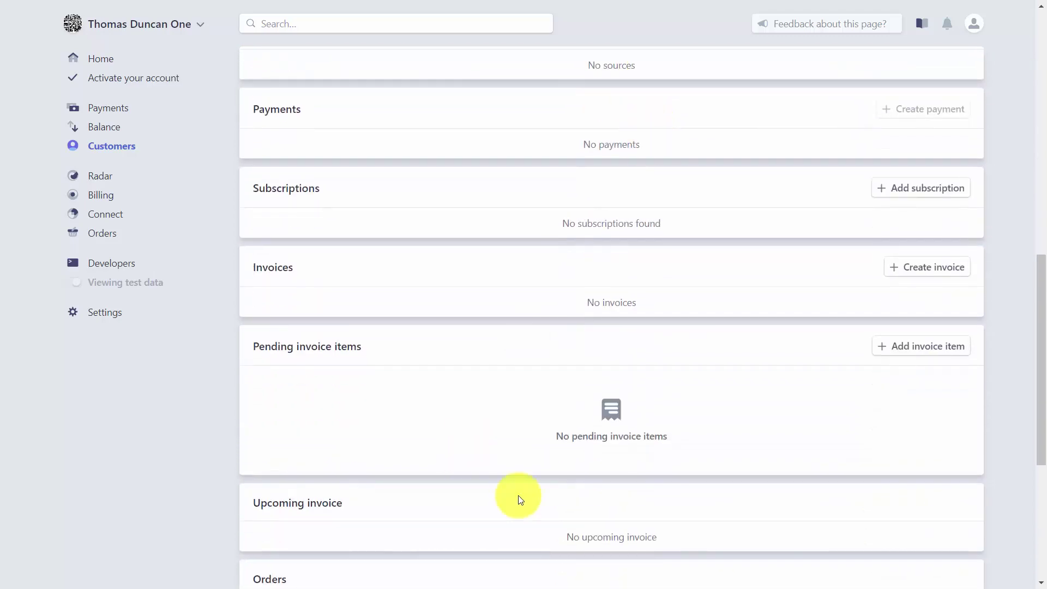
pyautogui.click(912, 262)
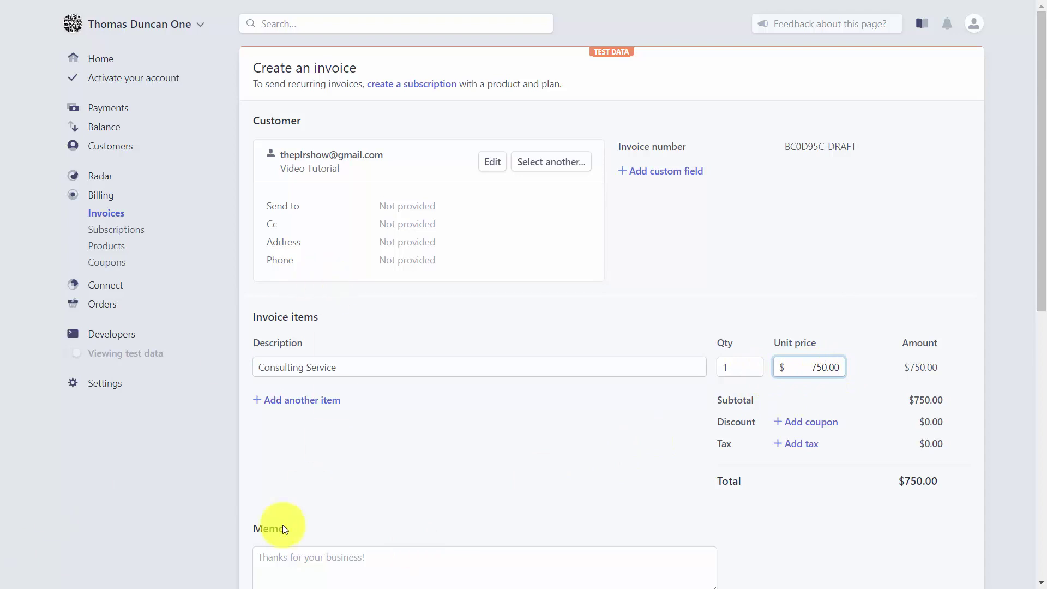
# Step: Add a 1 Year of Web Hosting line at $175.00, then look for a coupon
pyautogui.click(298, 403)
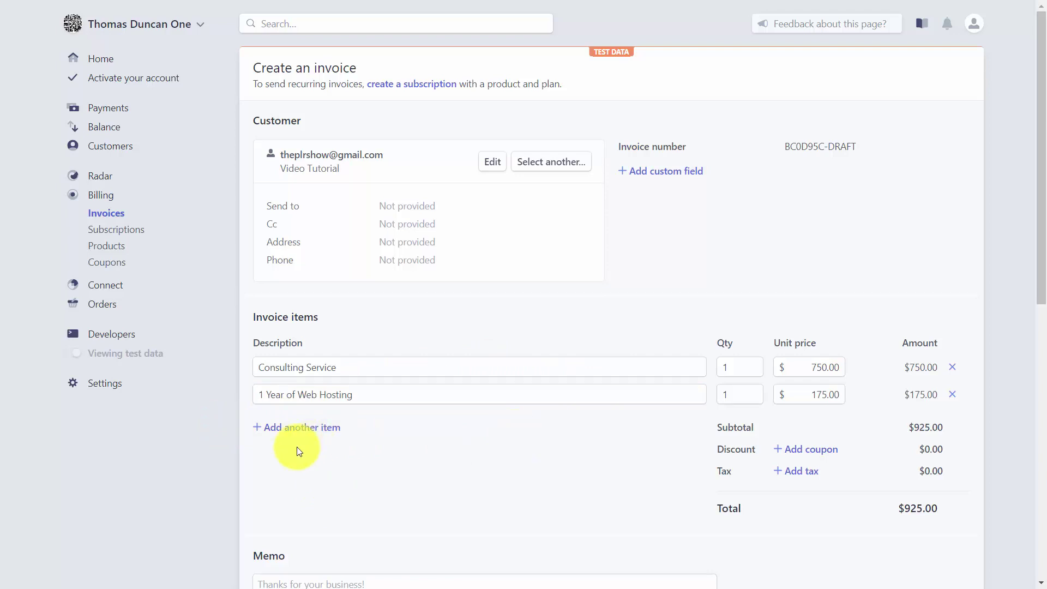
pyautogui.click(805, 450)
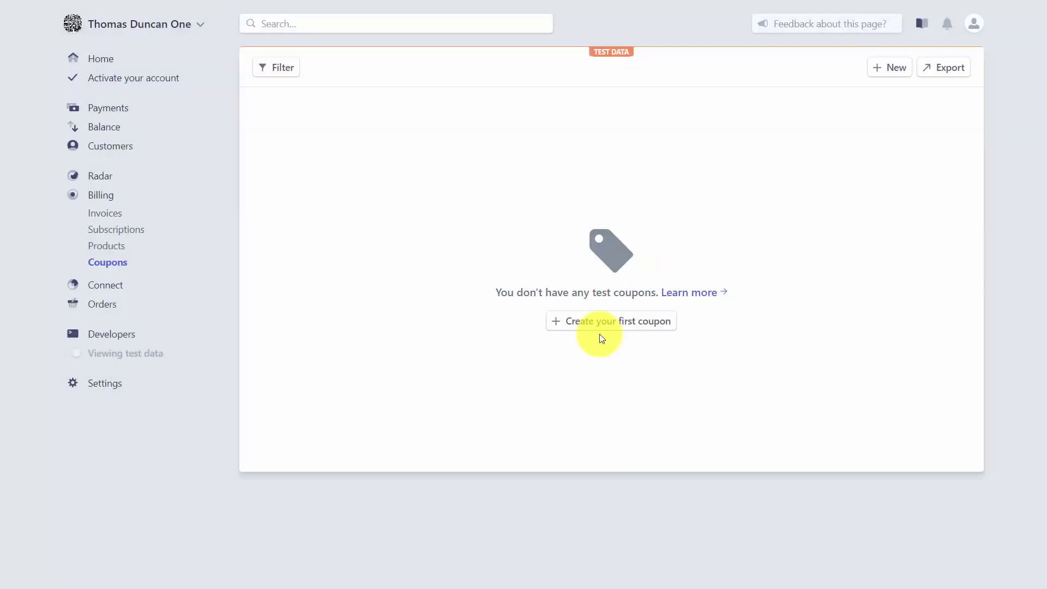
# Step: Create coupon 0001 'New Customer Discount': $100 off once, date-limited, one redemption
pyautogui.click(589, 320)
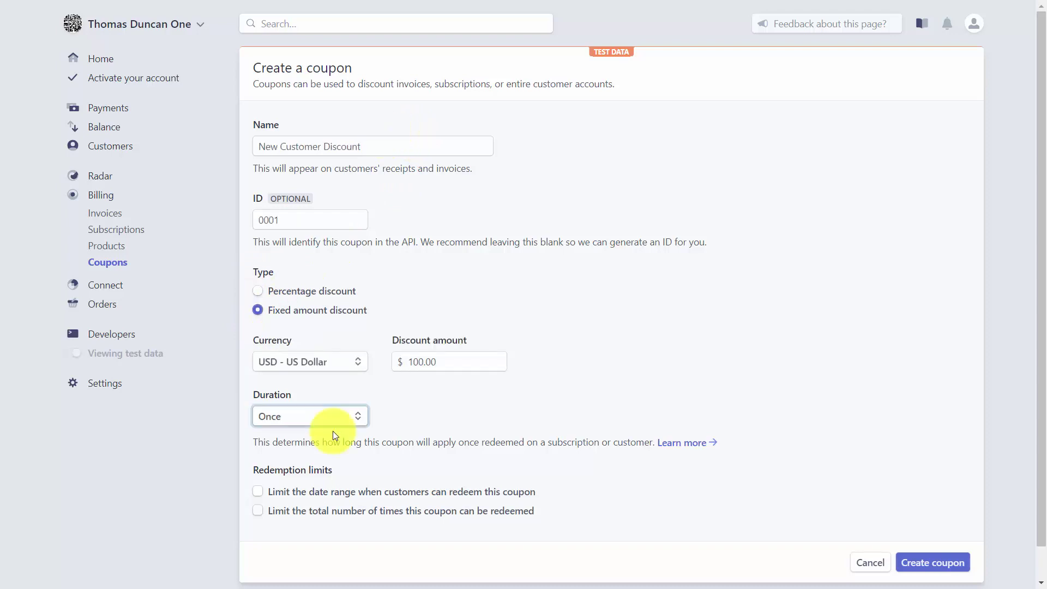
pyautogui.click(257, 511)
pyautogui.click(258, 492)
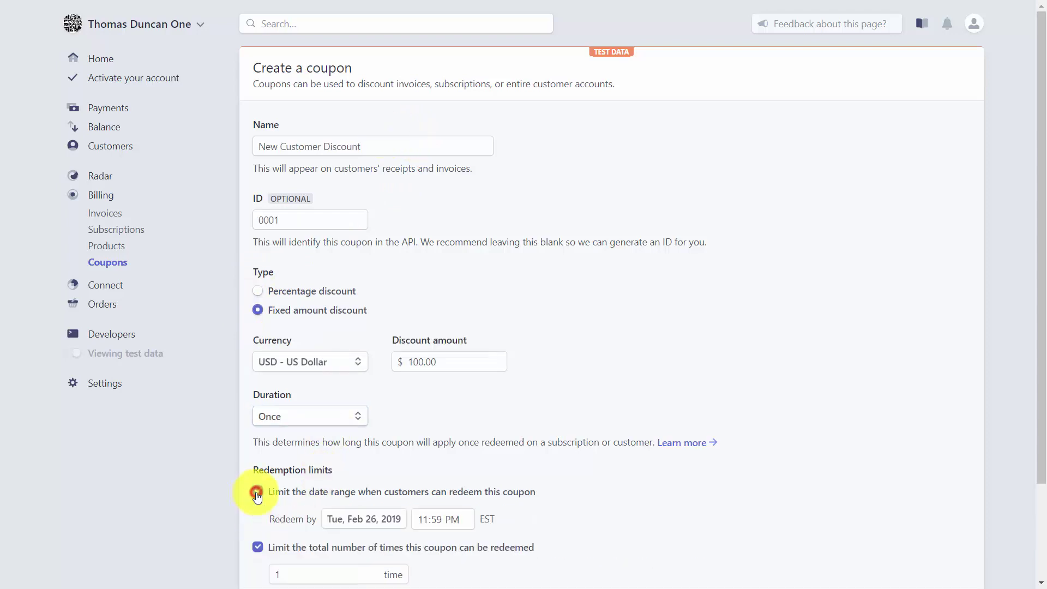
pyautogui.scroll(-2, 736, 364)
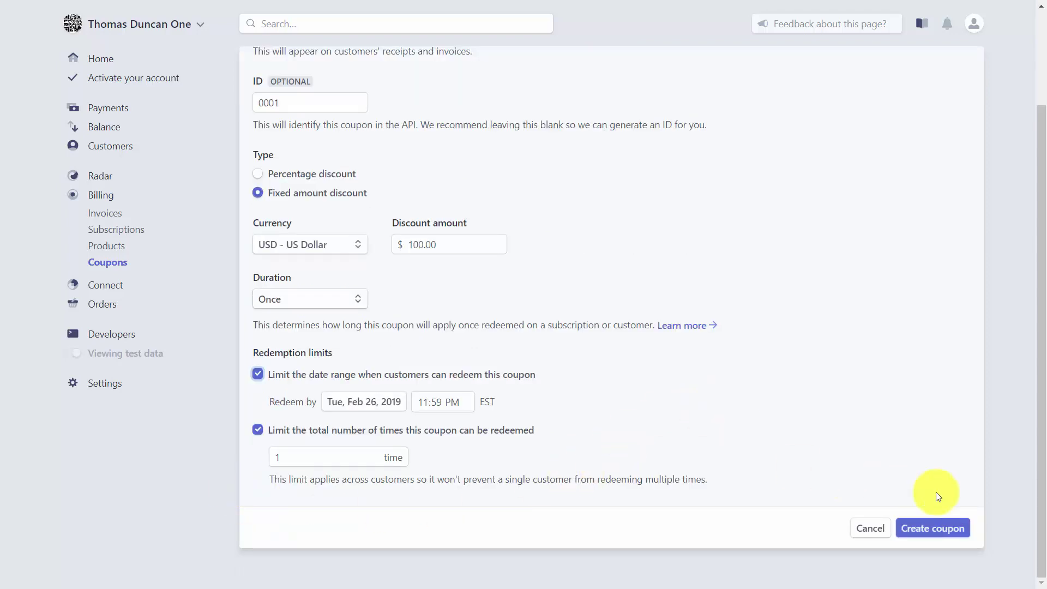
pyautogui.click(934, 529)
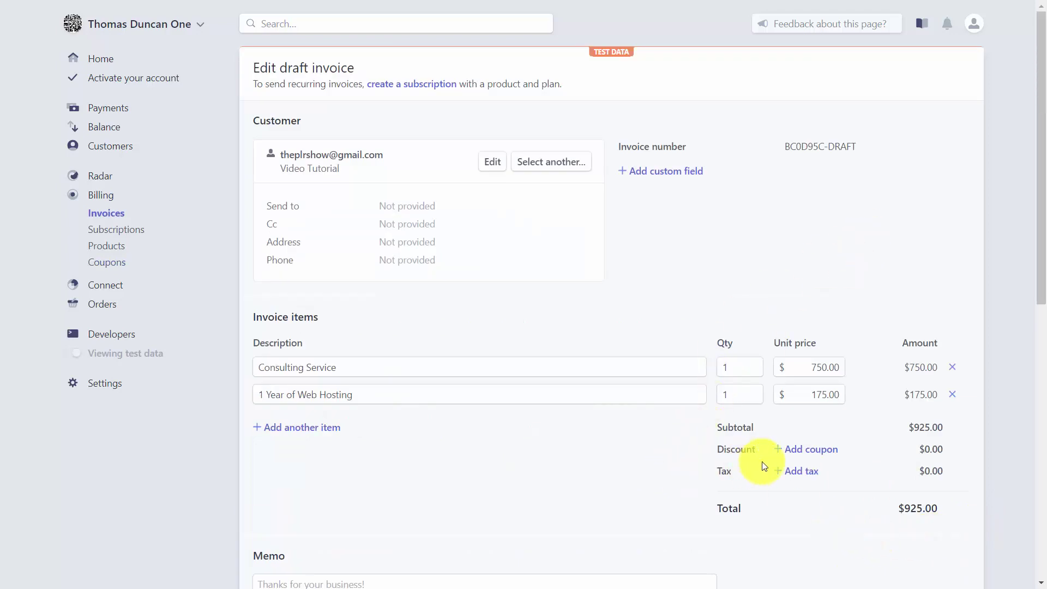
# Step: Apply the New Customer Discount coupon, bringing the invoice to $825.00, and add a memo
pyautogui.click(822, 459)
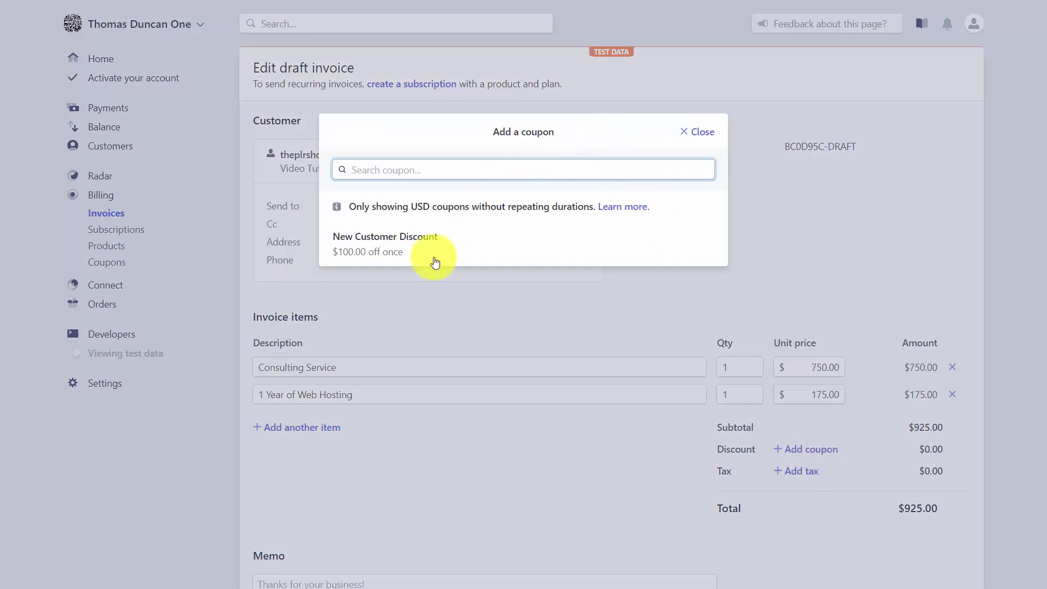
pyautogui.click(374, 247)
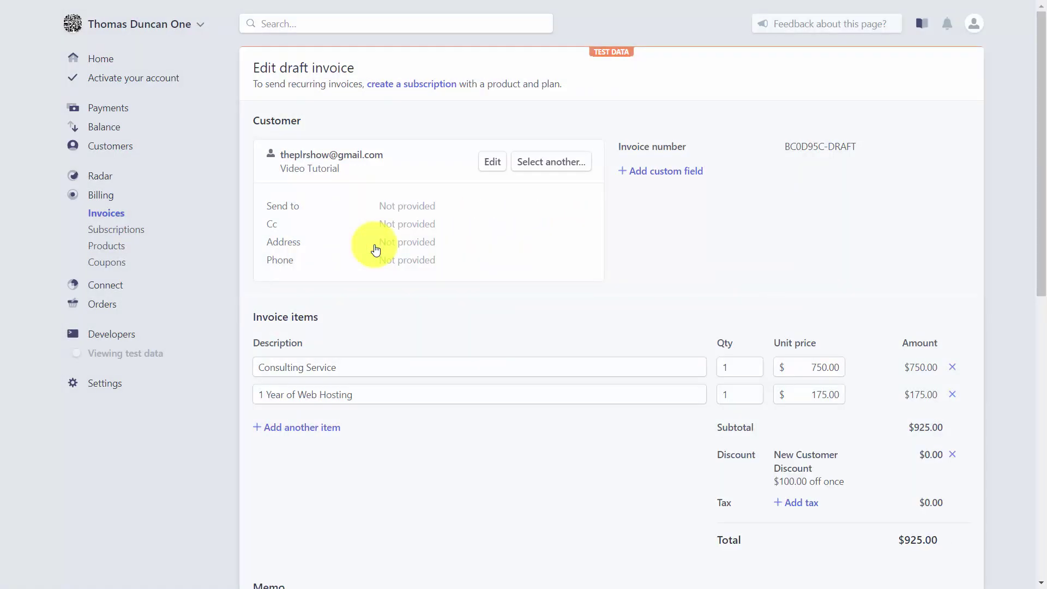
pyautogui.scroll(-5, 582, 445)
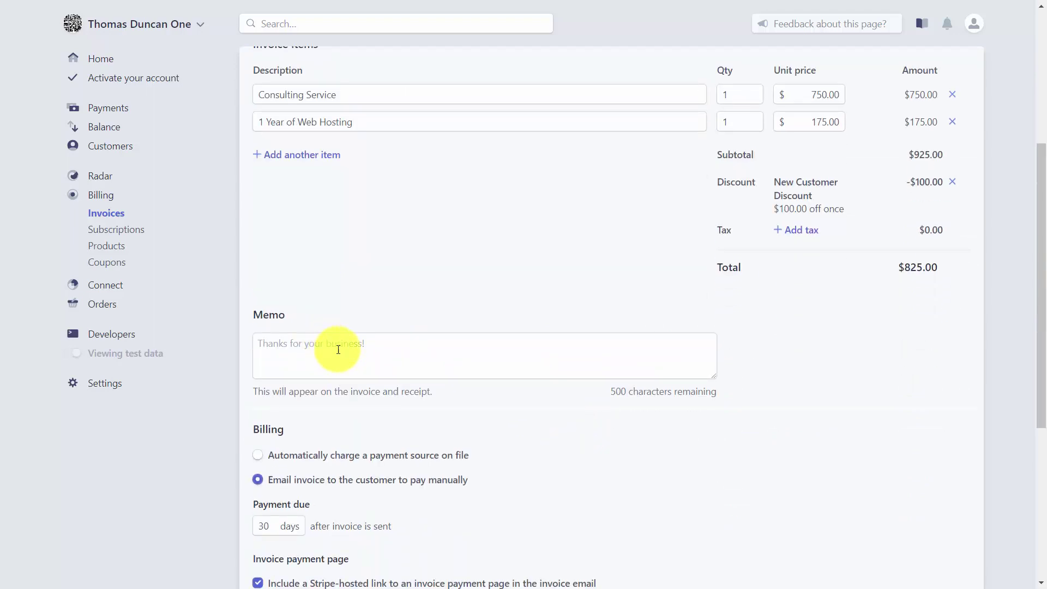
pyautogui.click(351, 345)
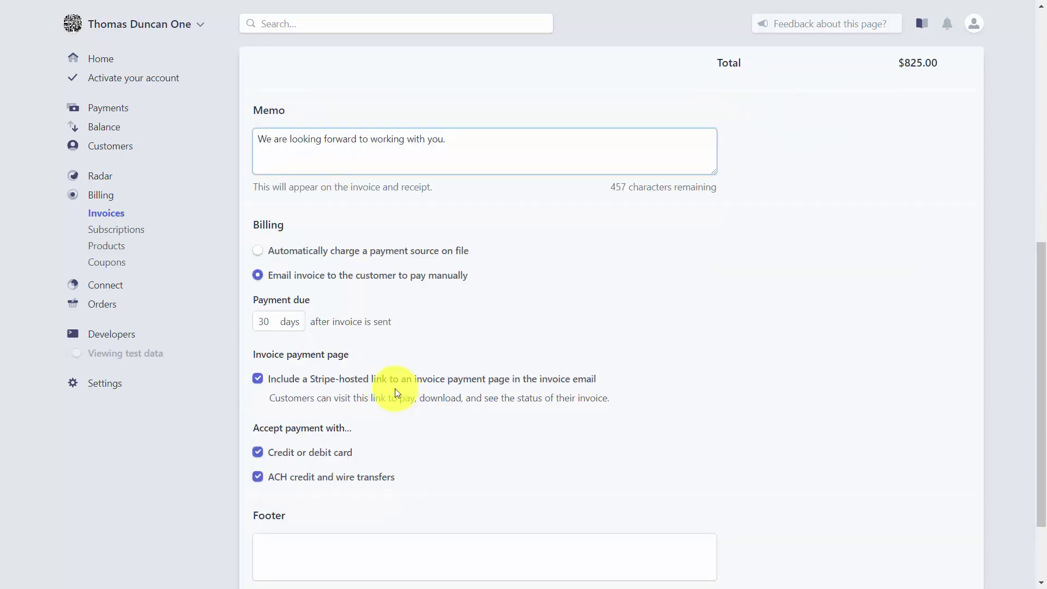
# Step: Adjust the payment due days and keep card payments enabled alongside ACH transfer
pyautogui.click(274, 323)
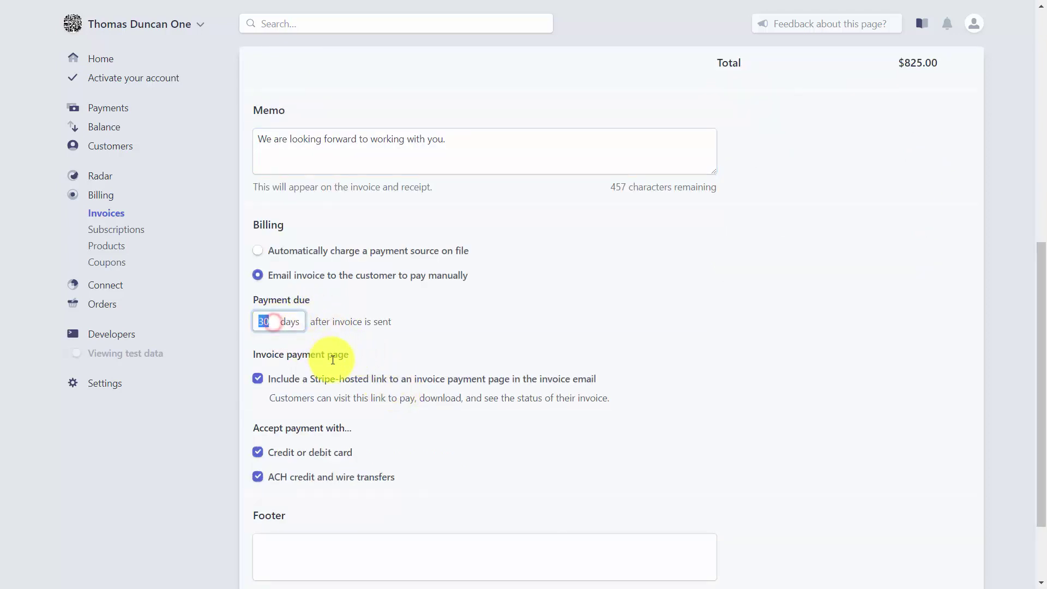
pyautogui.write('1')
pyautogui.click(456, 452)
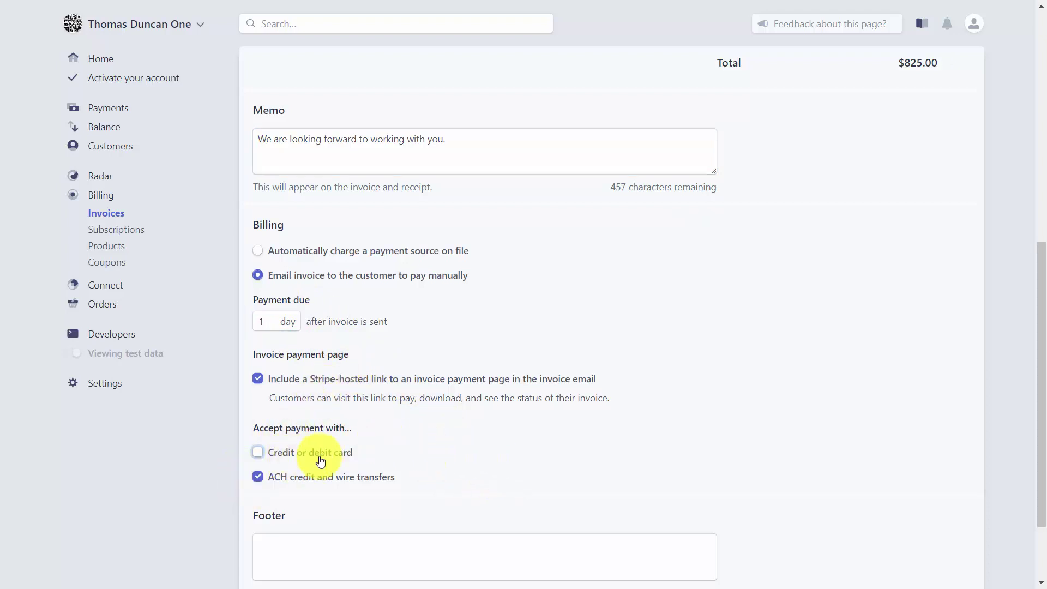
pyautogui.click(257, 453)
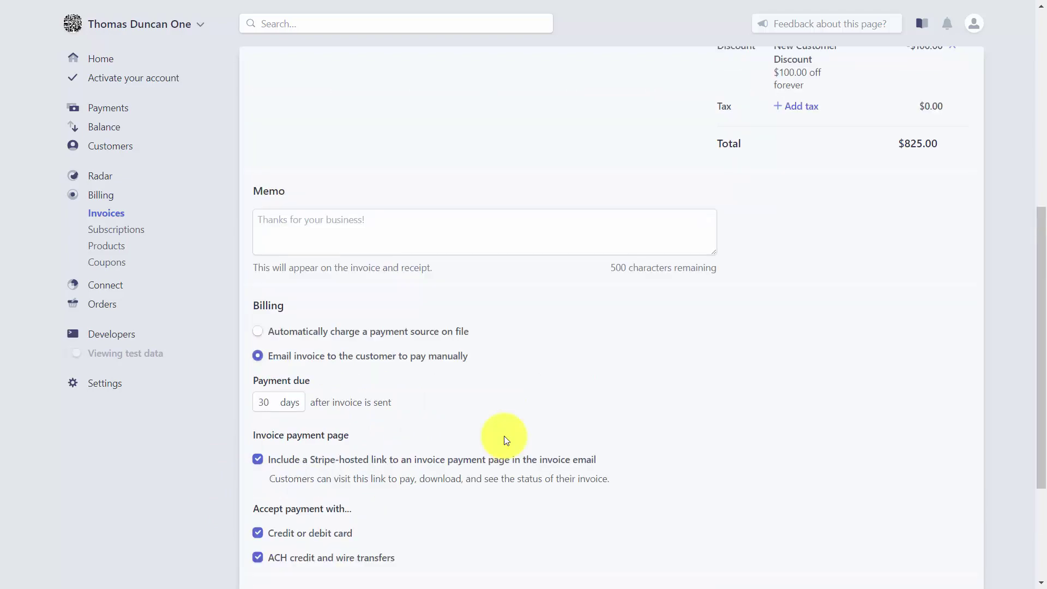
pyautogui.scroll(-3, 412, 491)
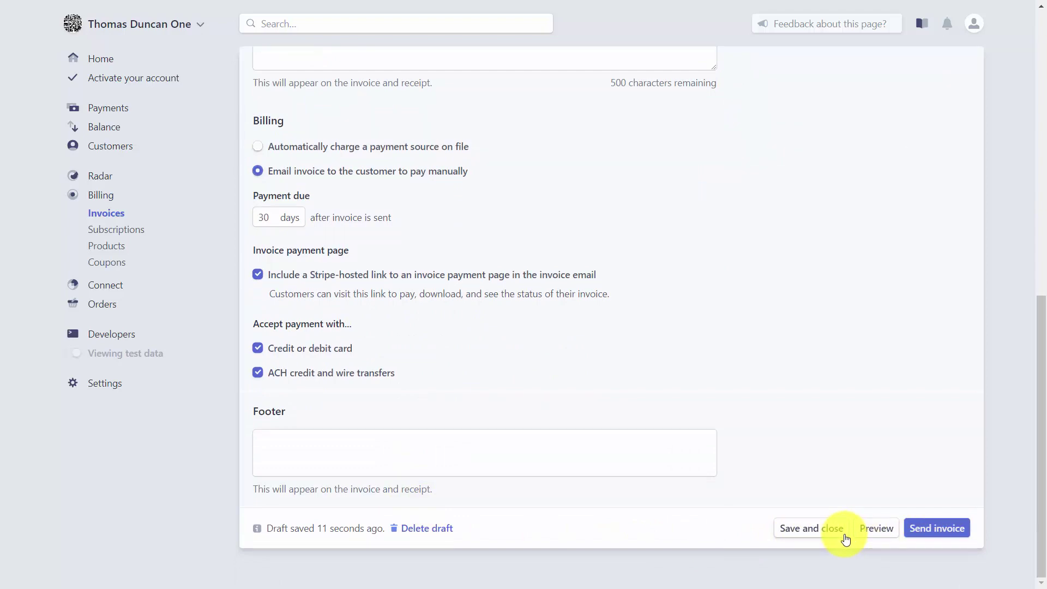
# Step: Preview the $825.00 invoice, then email it to the customer with Send invoice
pyautogui.click(870, 528)
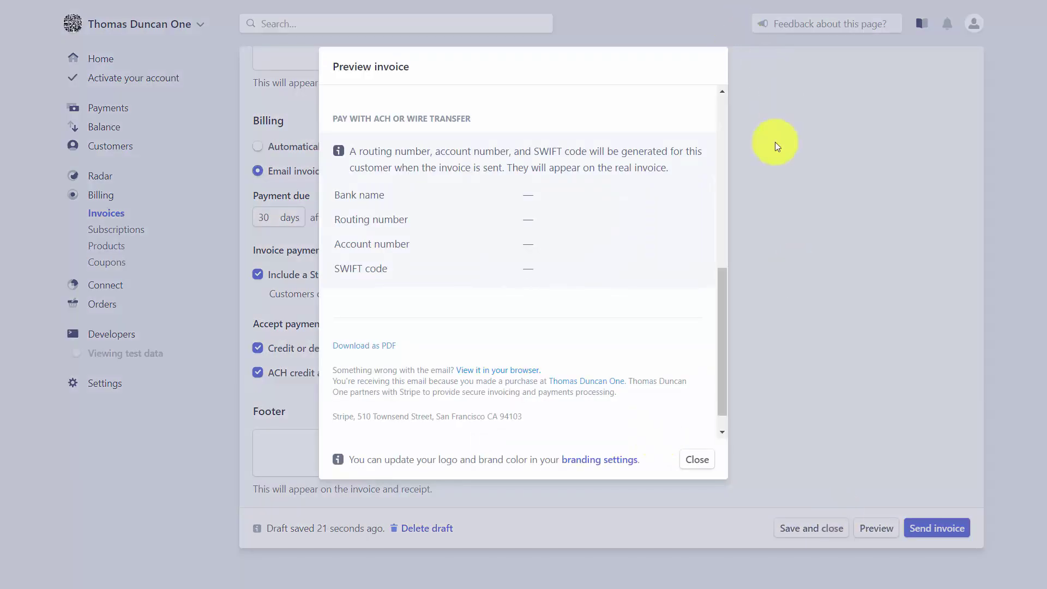
pyautogui.click(696, 459)
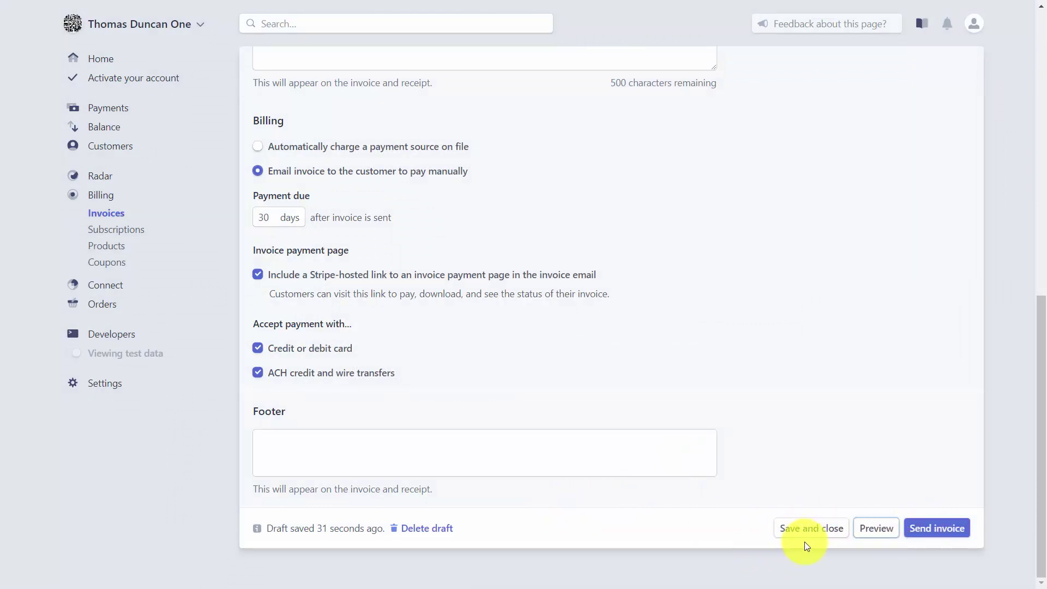
pyautogui.click(932, 533)
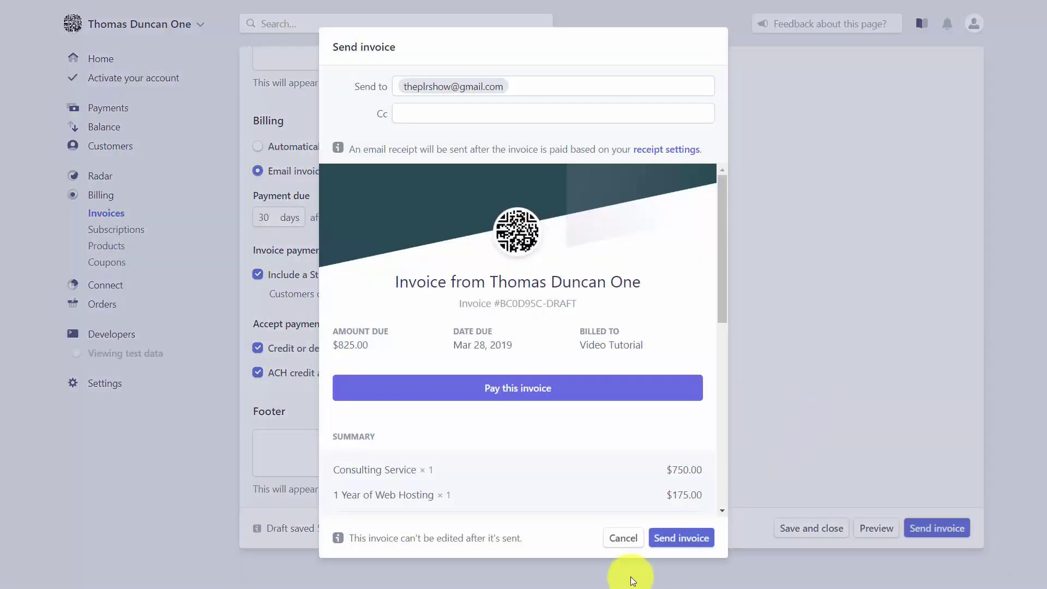
pyautogui.click(676, 539)
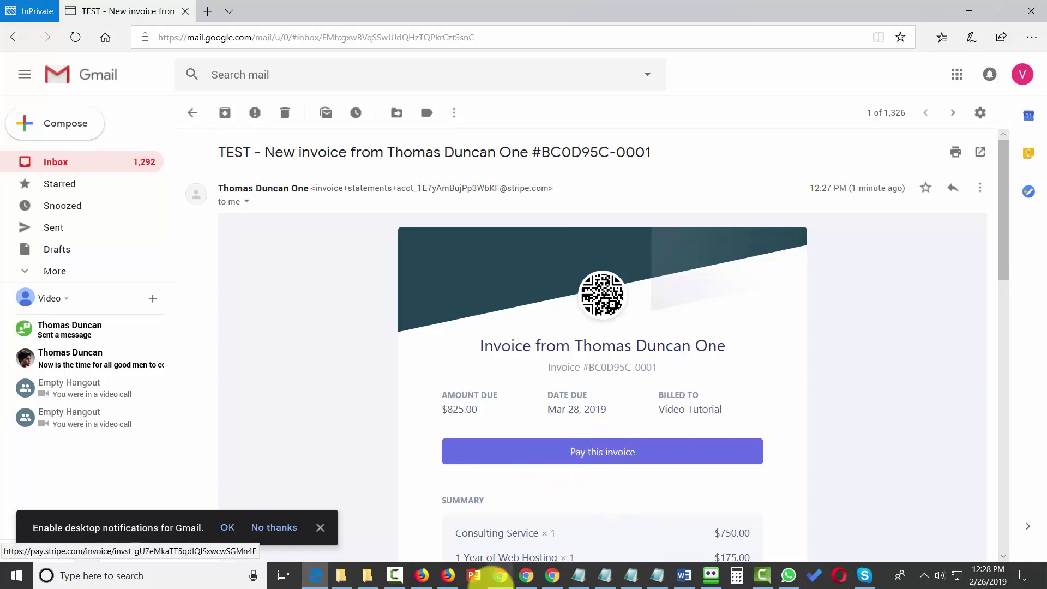
# Step: Leave the $825.00 invoice email in Gmail and switch to the WarriorPlus browser window
pyautogui.click(500, 576)
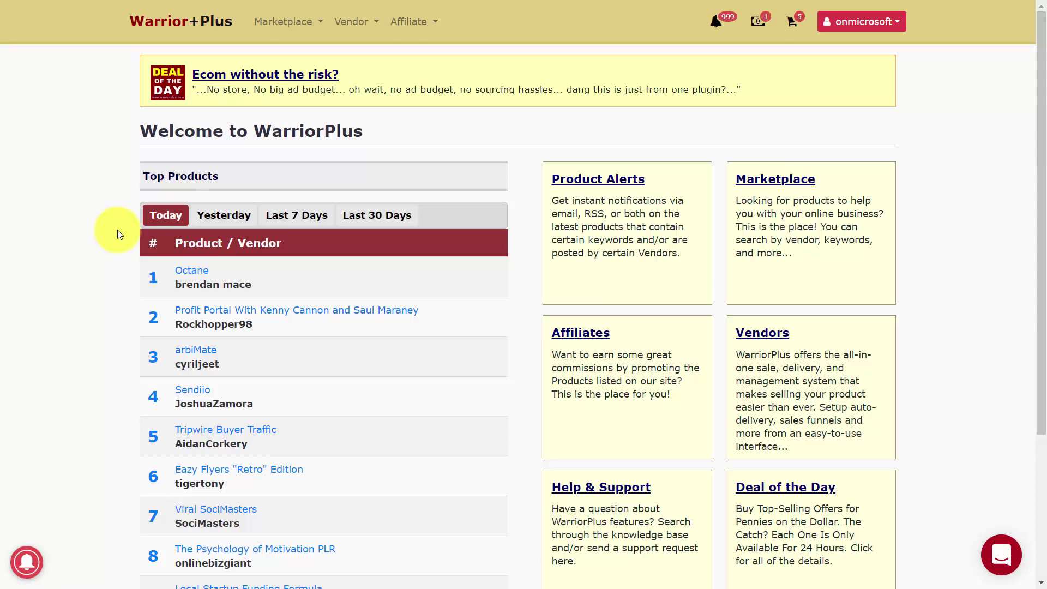
# Step: Add Stripe as a new merchant account under WarriorPlus account Merchant Accounts
pyautogui.click(899, 24)
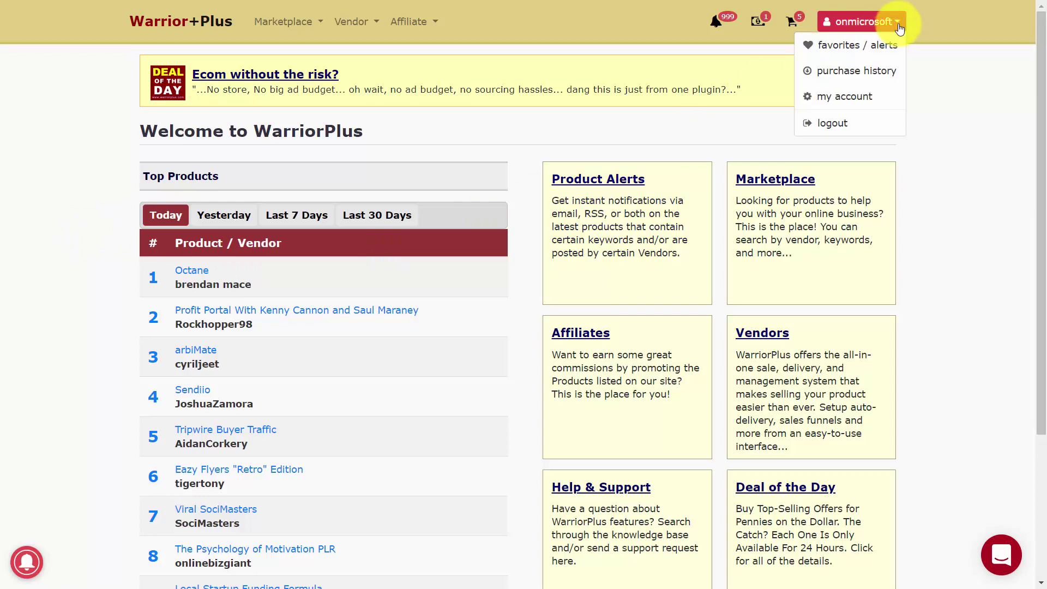
pyautogui.click(854, 103)
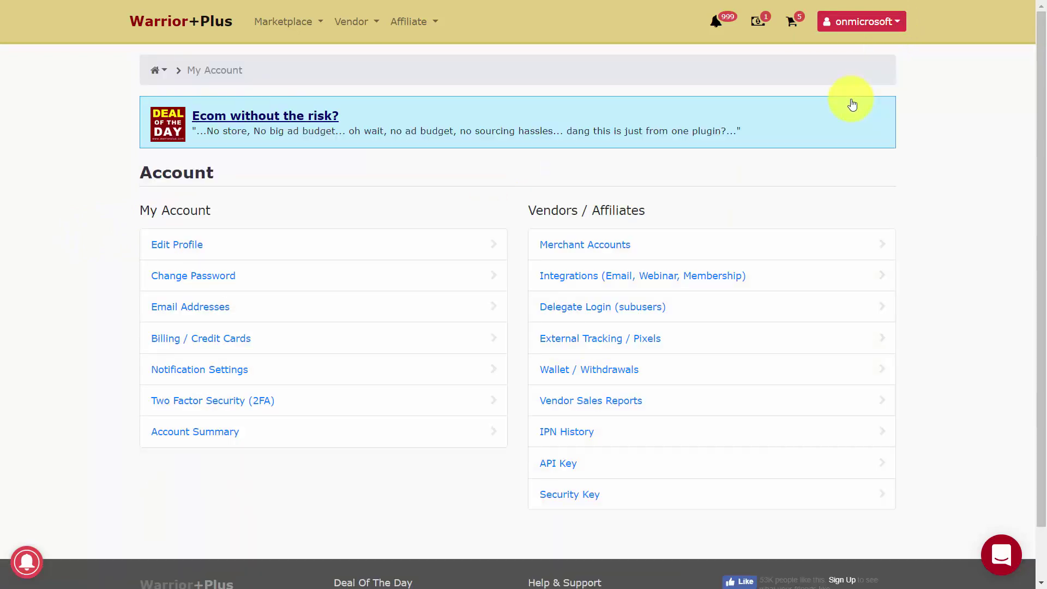
pyautogui.click(598, 249)
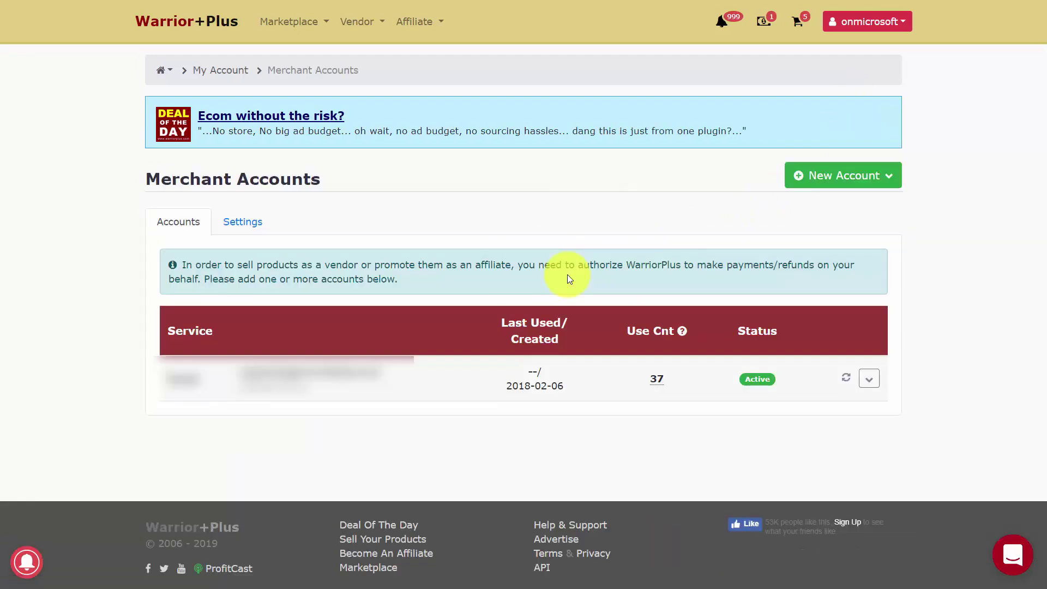
pyautogui.click(807, 180)
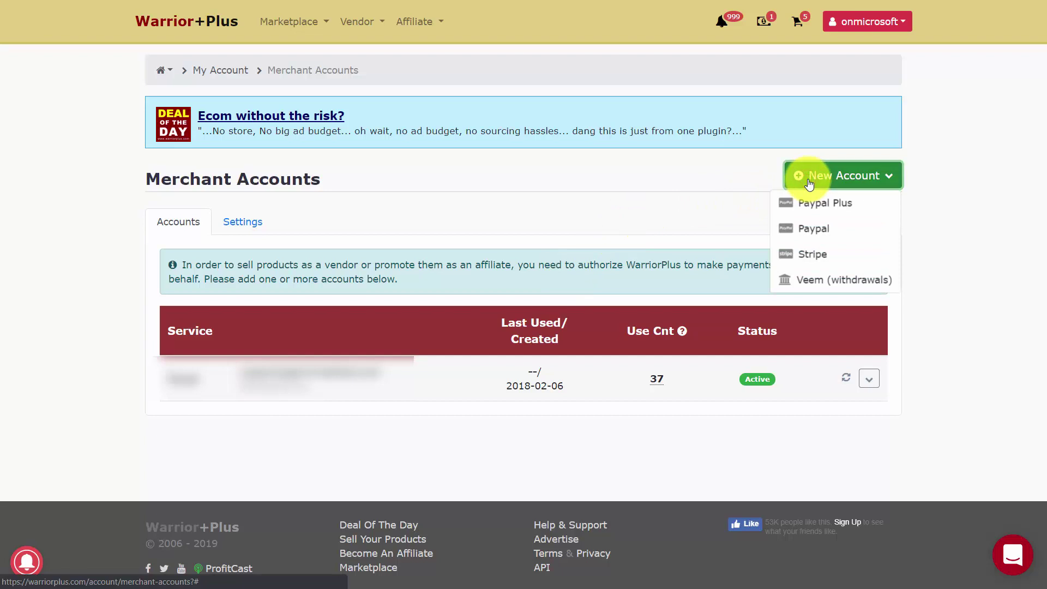
pyautogui.click(810, 257)
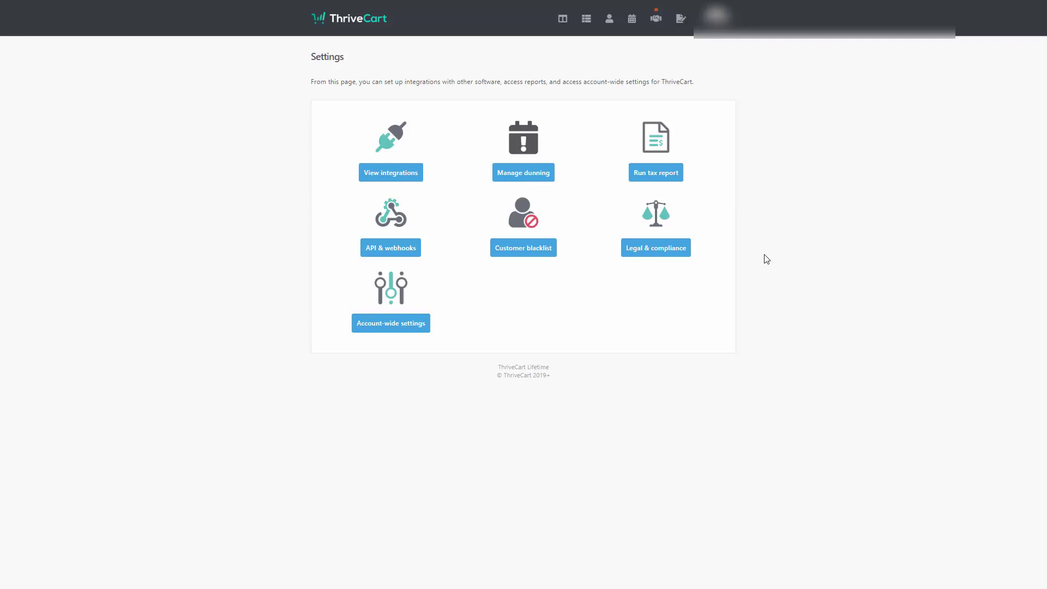
# Step: Integrate Stripe as ThriveCart's payment gateway and authorize the Stripe account connection
pyautogui.click(389, 173)
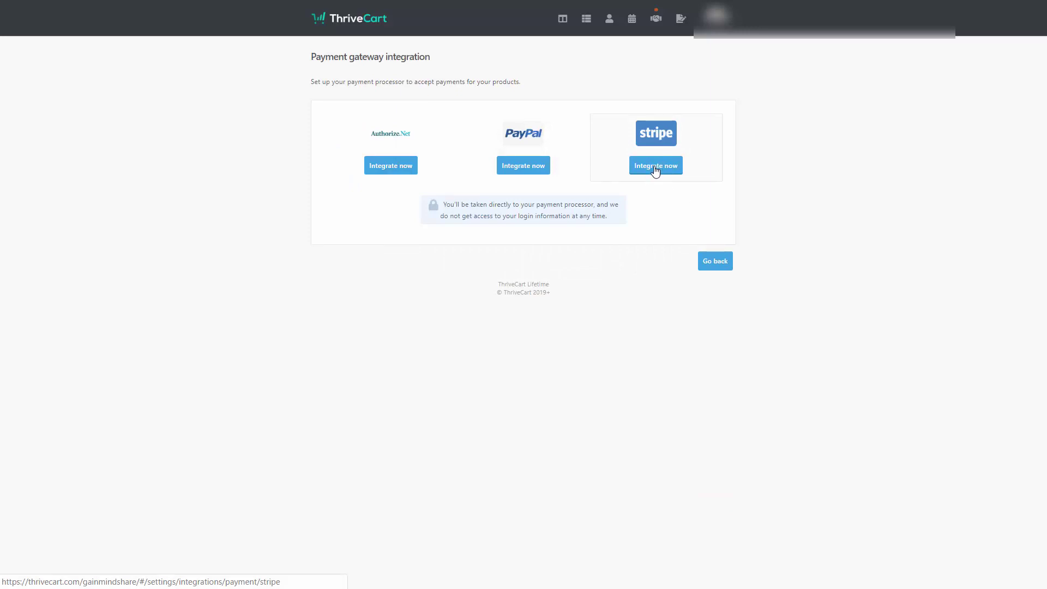
pyautogui.click(646, 171)
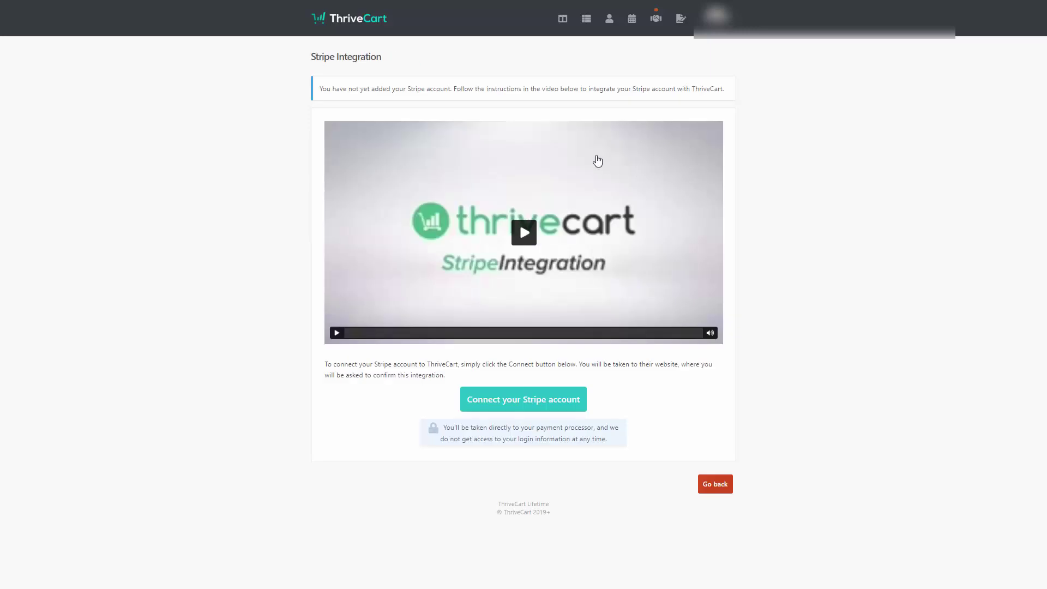
pyautogui.click(522, 410)
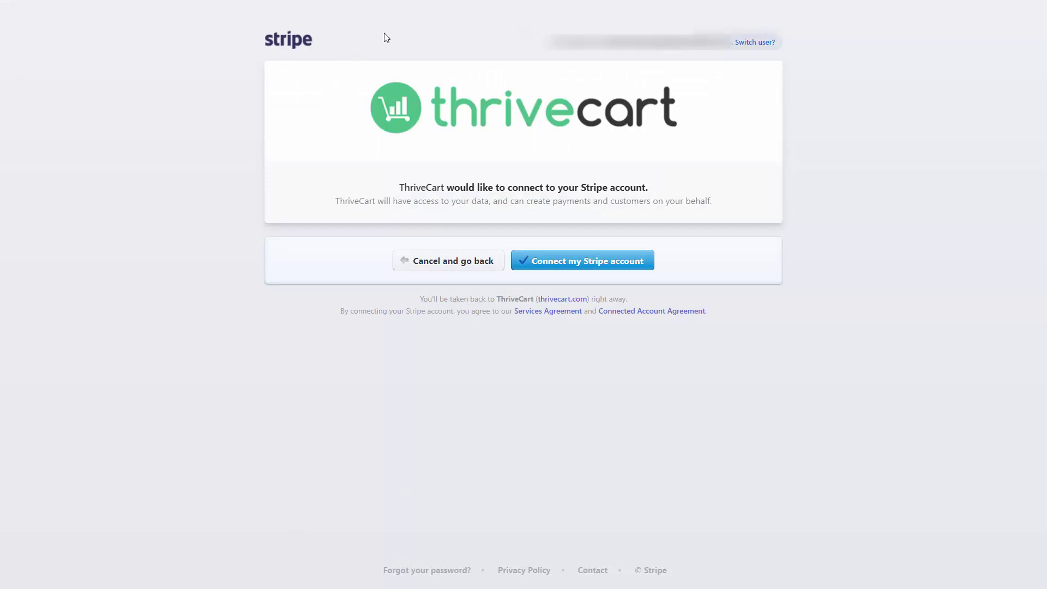
pyautogui.click(571, 265)
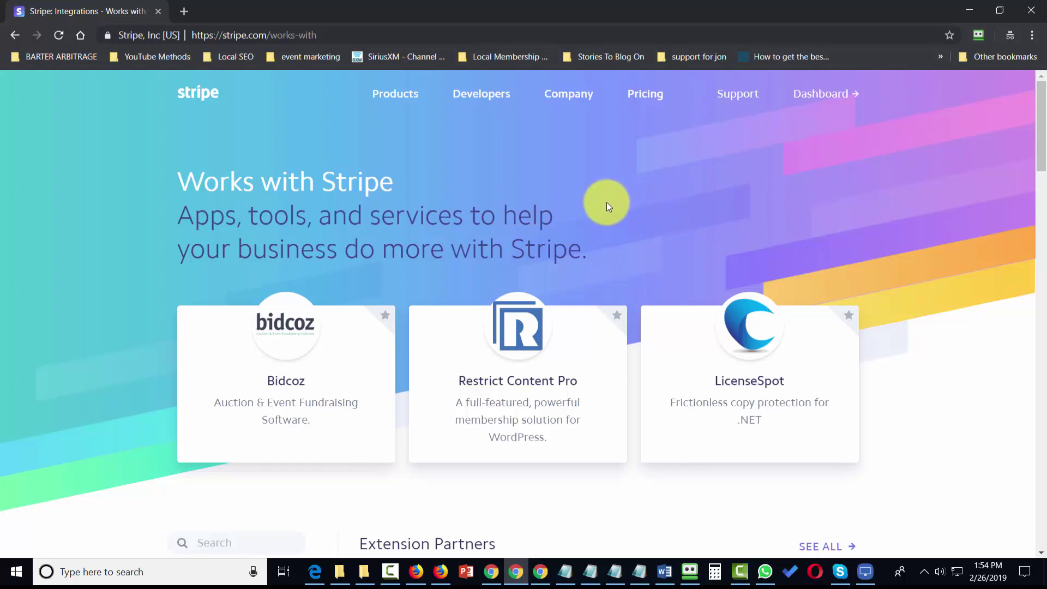
# Step: Browse the Works with Stripe directory's Accounting extension and platform partners
pyautogui.scroll(-10, 428, 217)
pyautogui.scroll(-5, 262, 182)
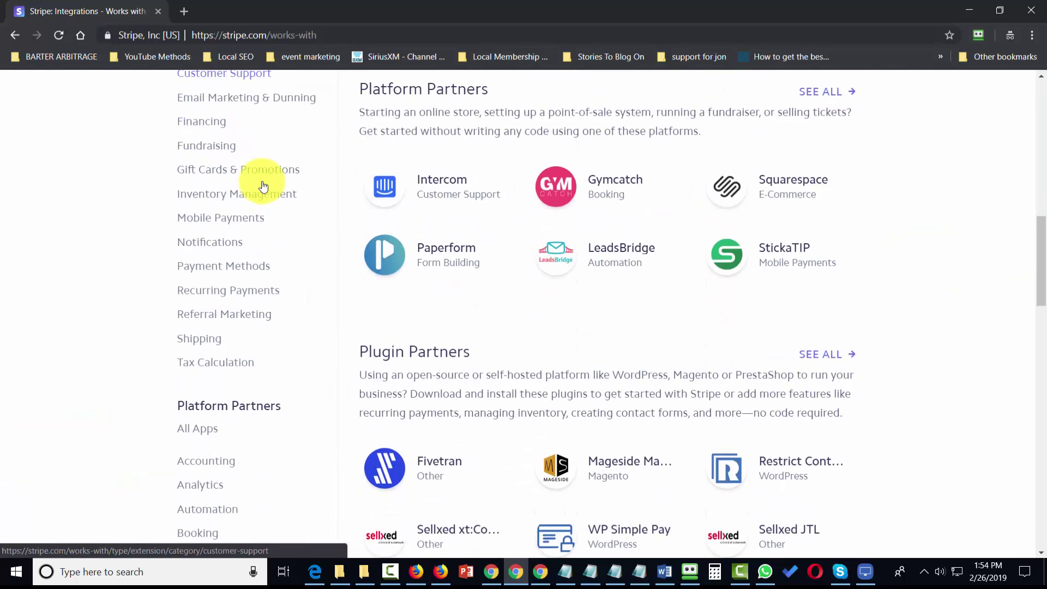
pyautogui.scroll(-3, 258, 253)
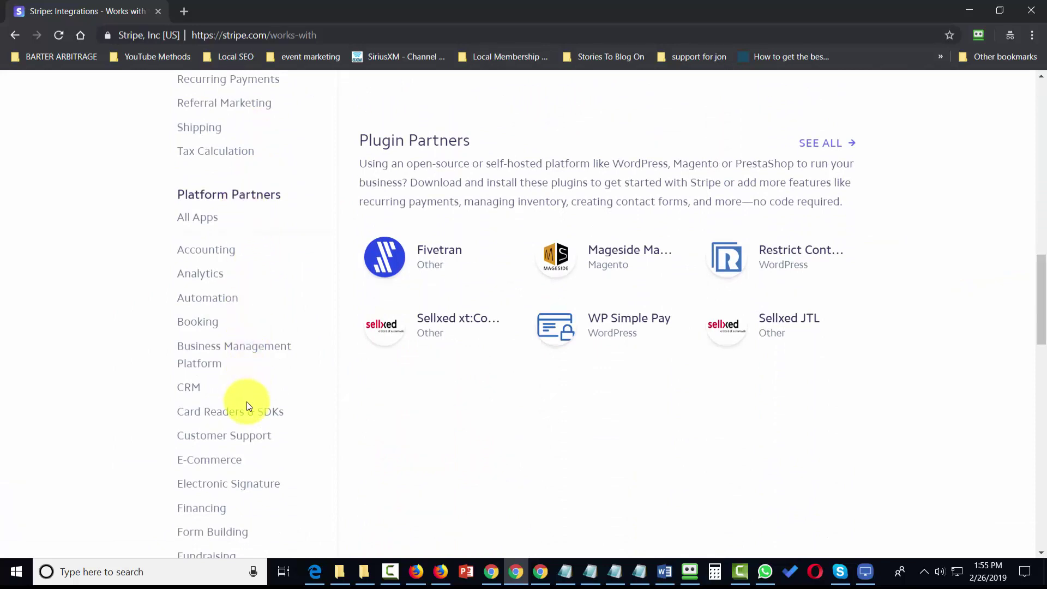
pyautogui.scroll(-10, 251, 420)
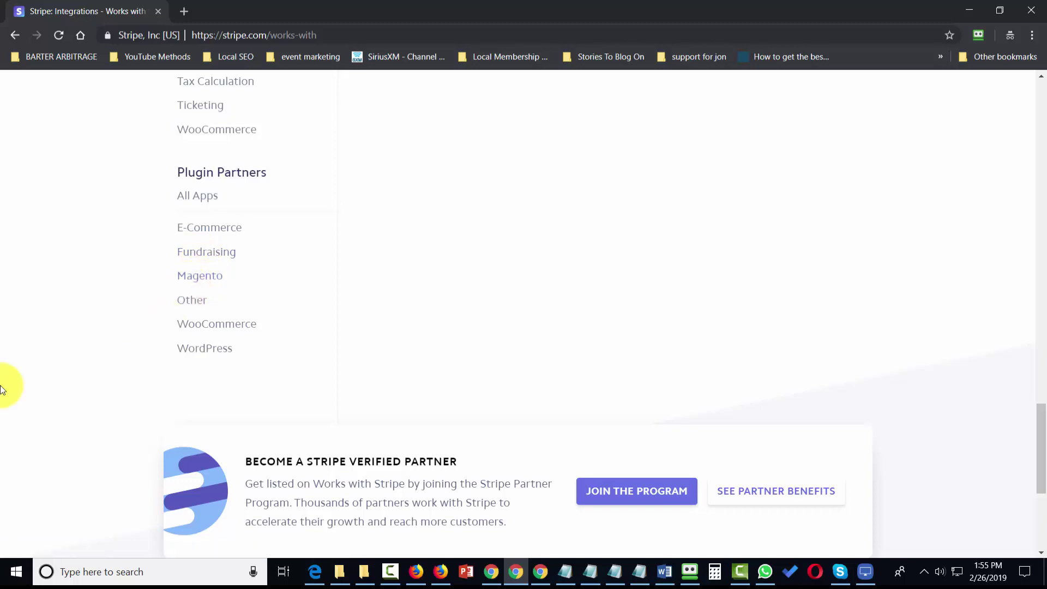
pyautogui.hotkey('alt', 'Left')
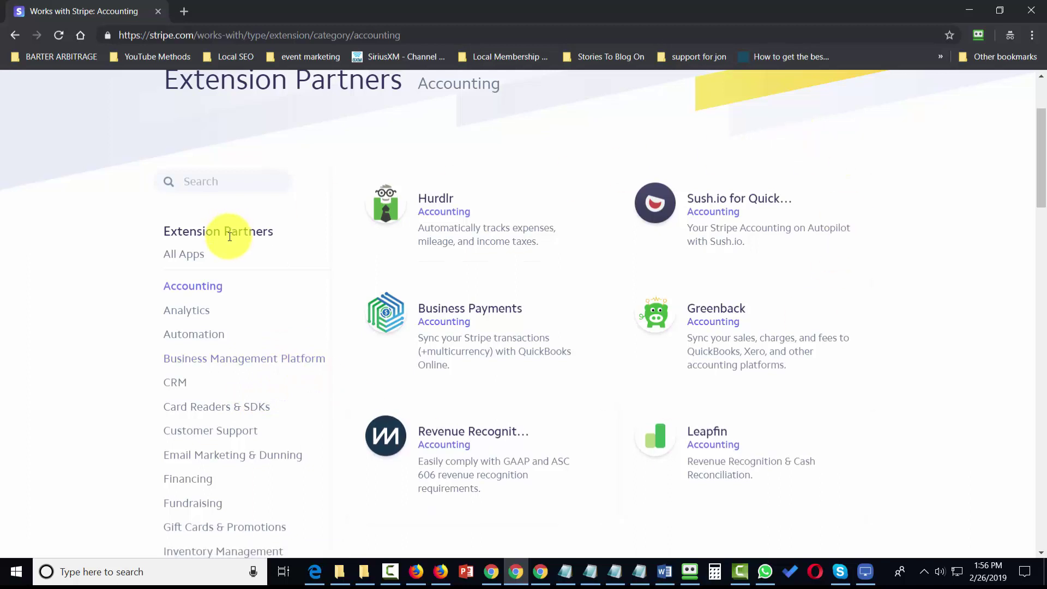
pyautogui.hotkey('alt', 'Left')
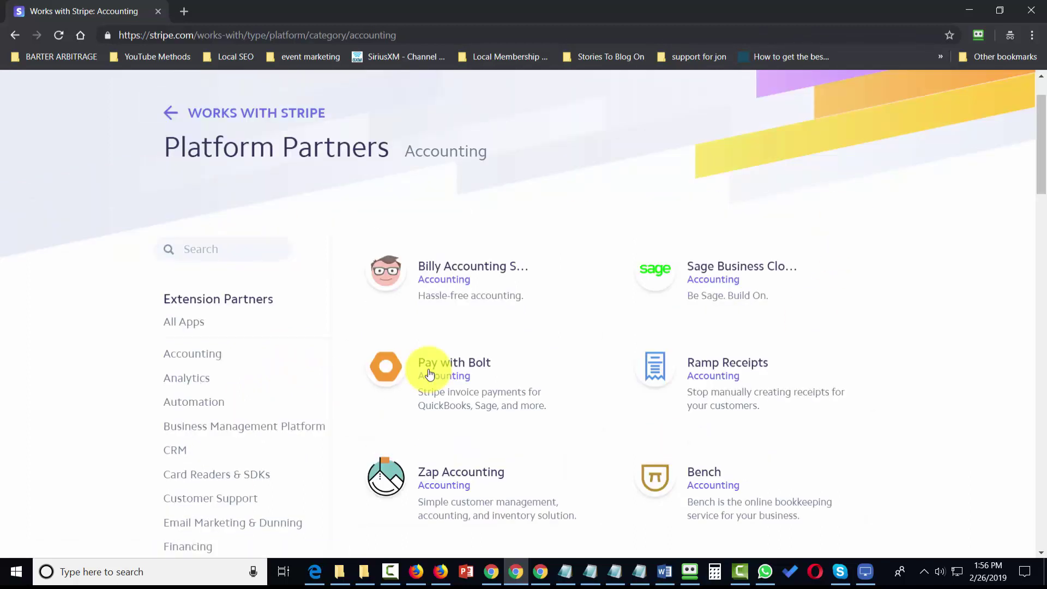
# Step: Open the FreshBooks partner details, then close them to return to the directory
pyautogui.scroll(-8, 402, 199)
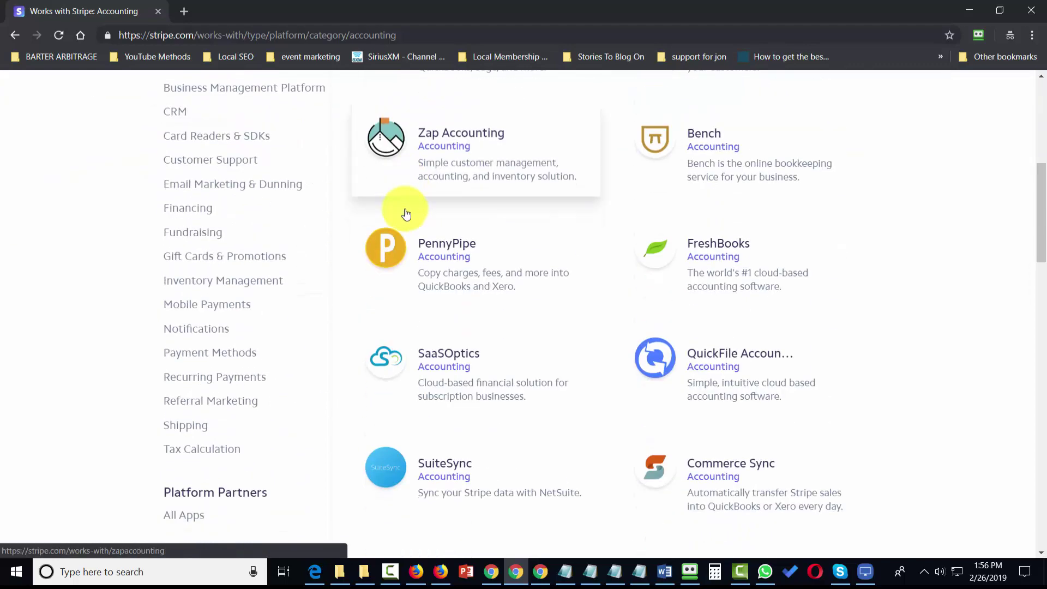
pyautogui.scroll(-3, 406, 225)
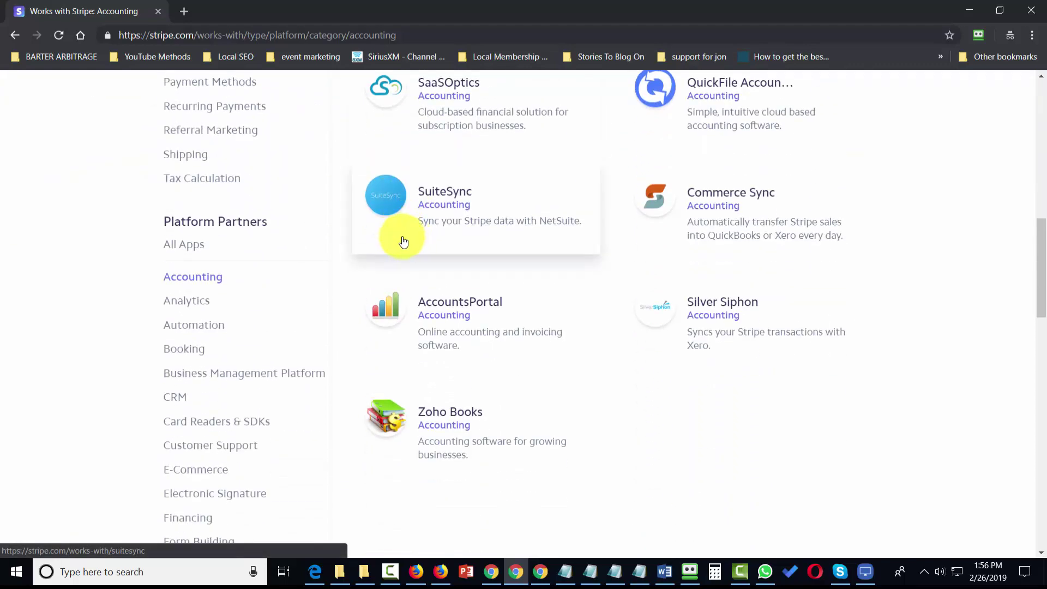
pyautogui.scroll(5, 404, 242)
pyautogui.click(695, 276)
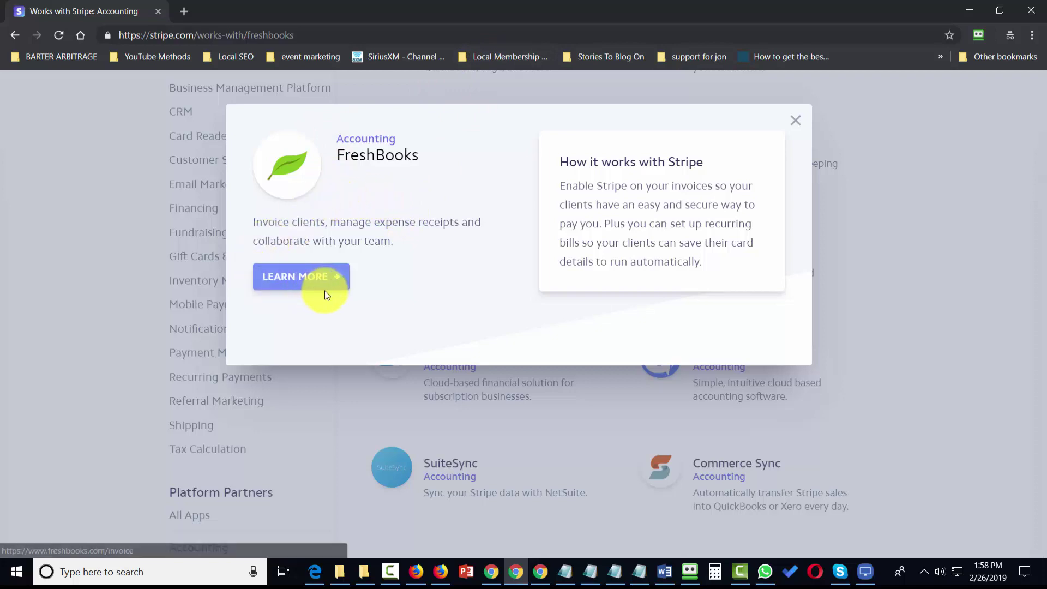
pyautogui.press('Escape')
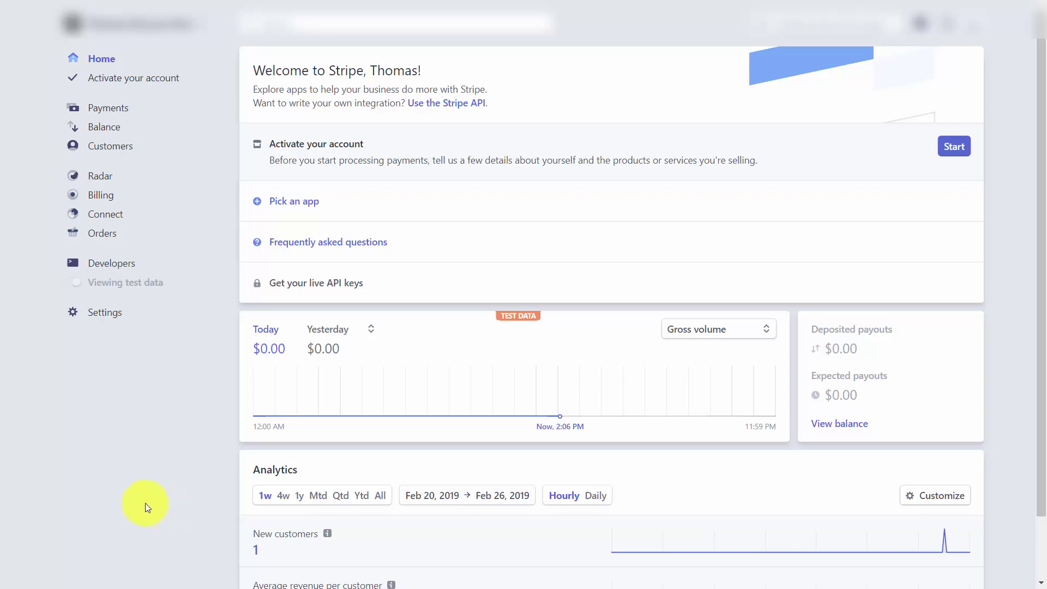
# Step: Open Settings > Data and bring up the Export to QuickBooks IIF dialog
pyautogui.click(112, 316)
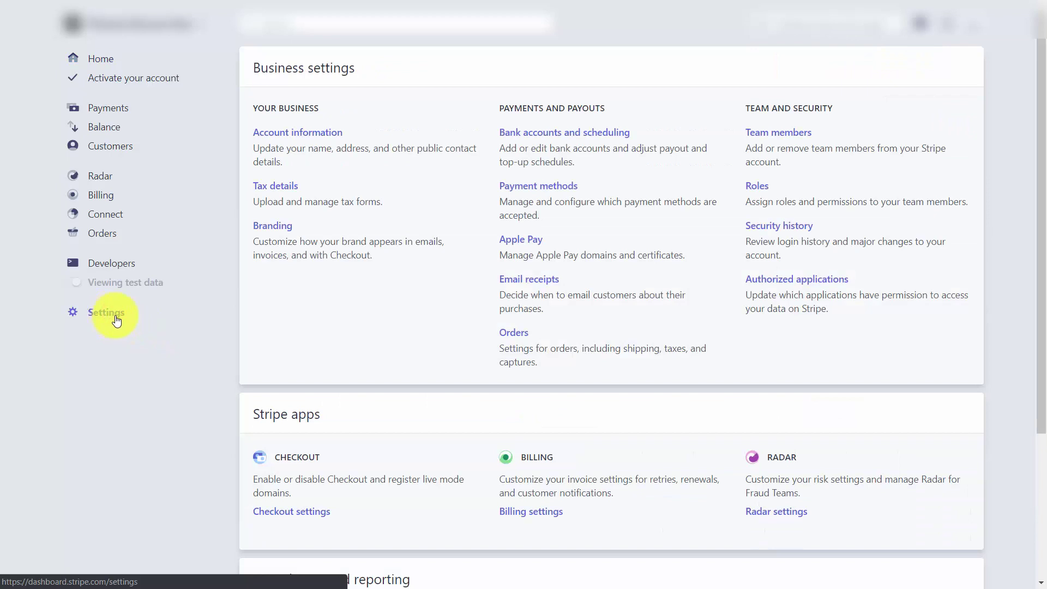
pyautogui.scroll(-4, 507, 280)
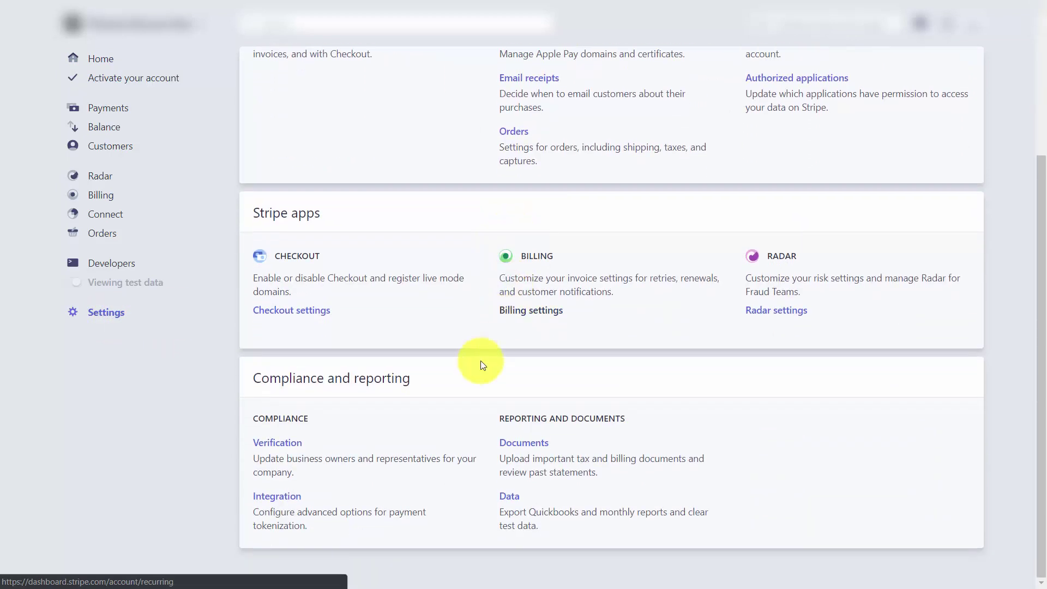
pyautogui.click(507, 497)
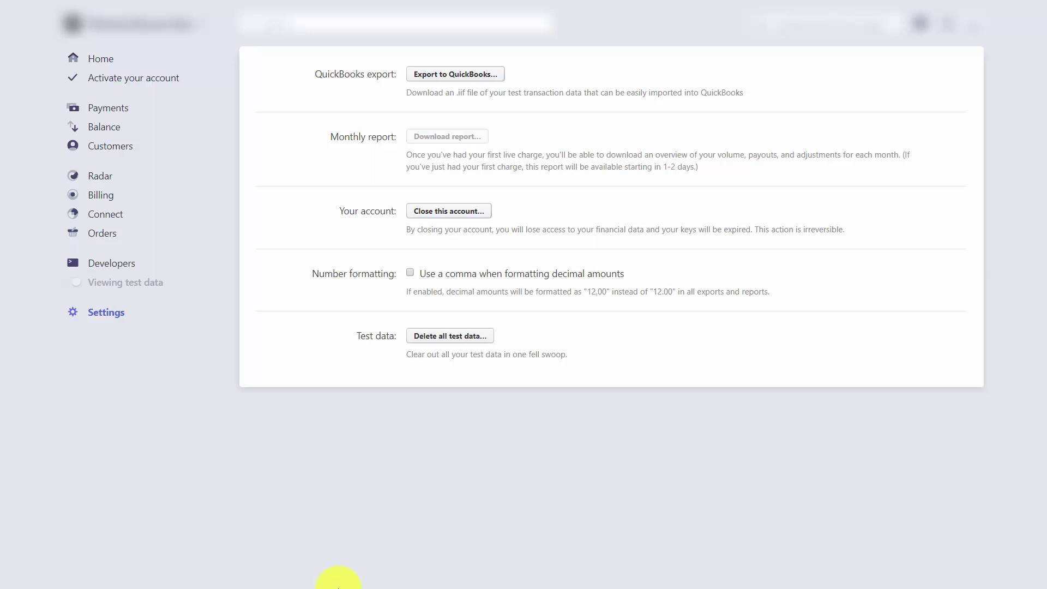
pyautogui.click(450, 76)
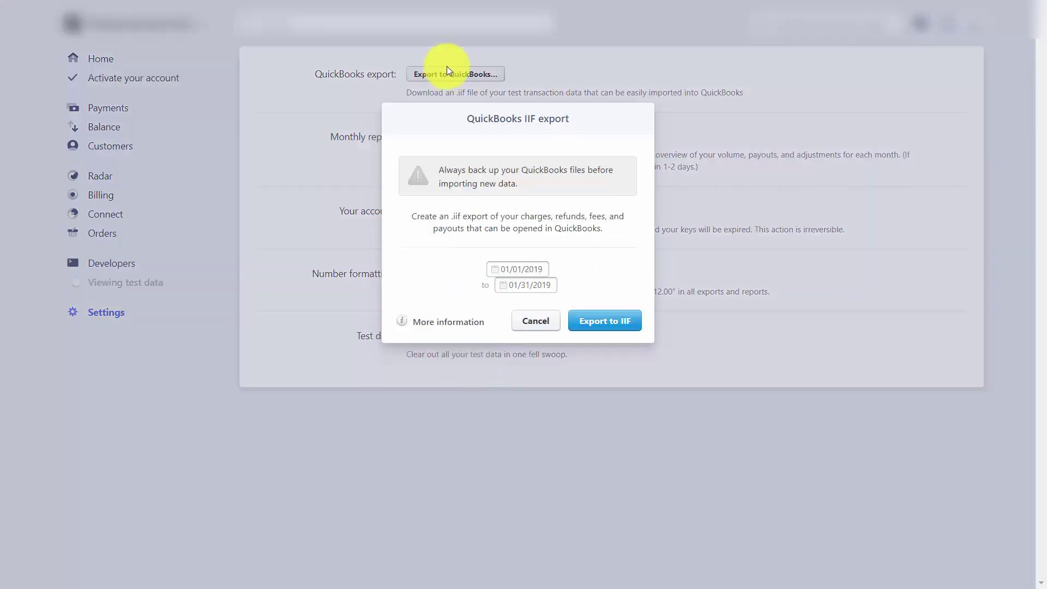
# Step: Export the 01/01/2019–01/31/2019 test transactions as a QuickBooks IIF file
pyautogui.click(586, 323)
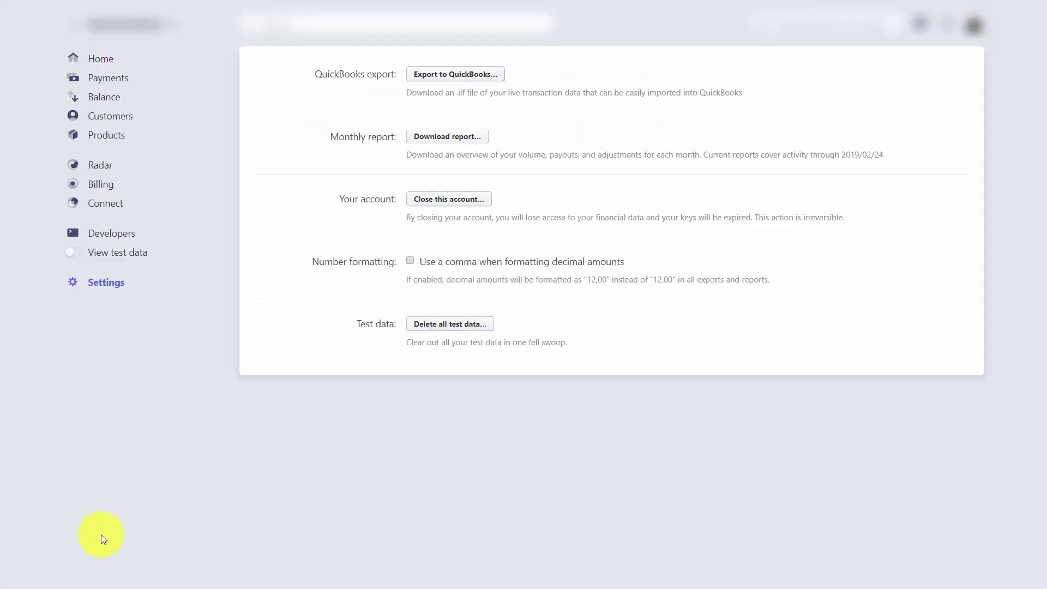
# Step: Download the monthly statement report as a CSV file
pyautogui.click(445, 143)
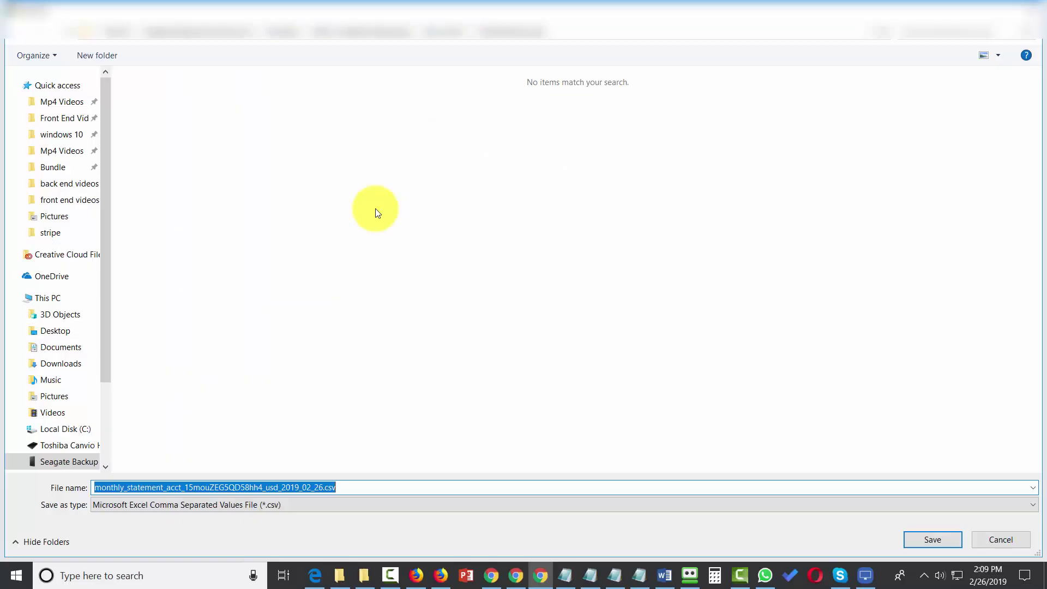